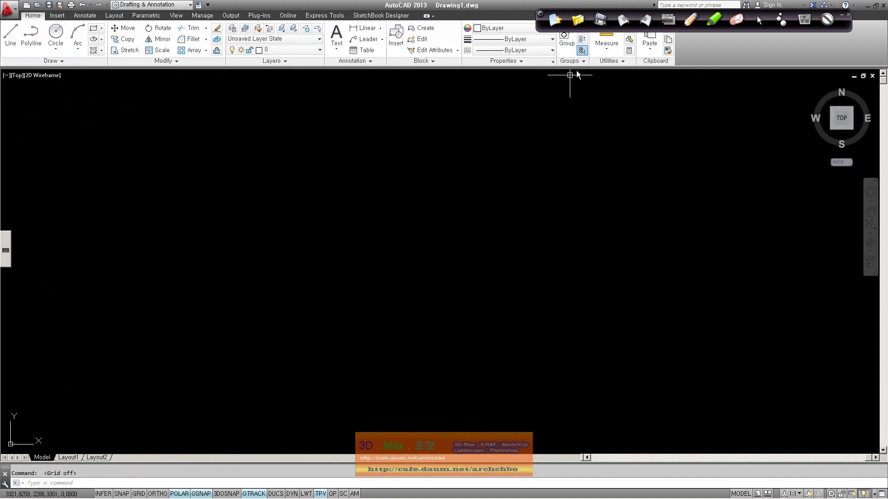
Step: Handwrite "Draw" with the screen pen and bracket it into two numbered object categories, linear and curved
click(690, 20)
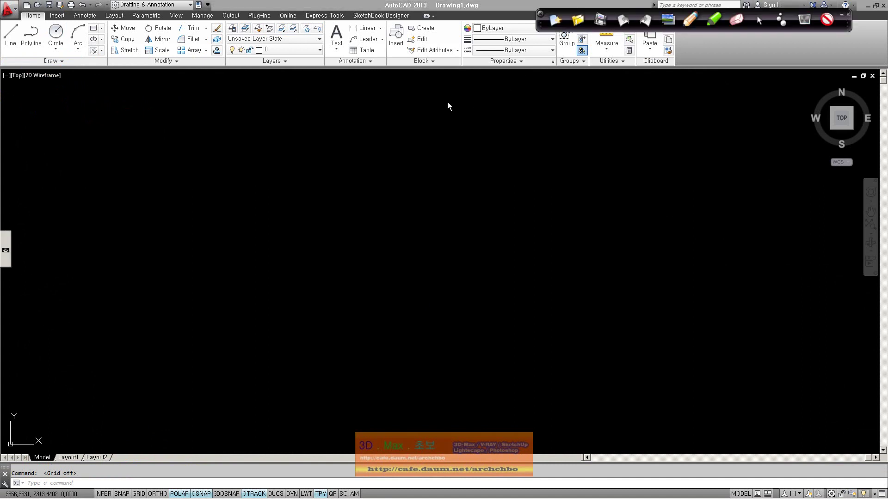
mouse_move(418, 106)
mouse_down()
mouse_move(462, 125)
mouse_move(488, 155)
mouse_up()
mouse_move(497, 109)
mouse_down()
mouse_move(485, 95)
mouse_move(515, 98)
mouse_move(516, 109)
mouse_move(532, 92)
mouse_move(549, 109)
mouse_move(535, 99)
mouse_move(602, 109)
mouse_up()
mouse_move(503, 161)
mouse_down()
mouse_move(541, 151)
mouse_move(543, 165)
mouse_move(555, 167)
mouse_up()
mouse_move(560, 156)
mouse_down()
mouse_move(588, 152)
mouse_move(599, 178)
mouse_up()
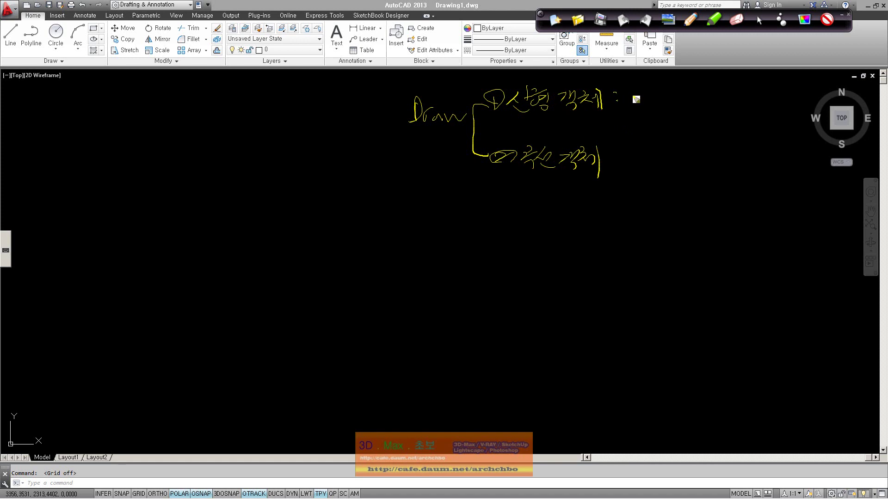
Step: Handwrite short definitions in Korean beside the two object categories and an added remark above the first
mouse_move(631, 103)
mouse_down()
mouse_move(647, 93)
mouse_move(677, 107)
mouse_up()
mouse_move(699, 94)
mouse_down()
mouse_move(699, 103)
mouse_move(723, 92)
mouse_move(729, 107)
mouse_move(692, 96)
mouse_move(751, 105)
mouse_move(828, 95)
mouse_move(831, 109)
mouse_up()
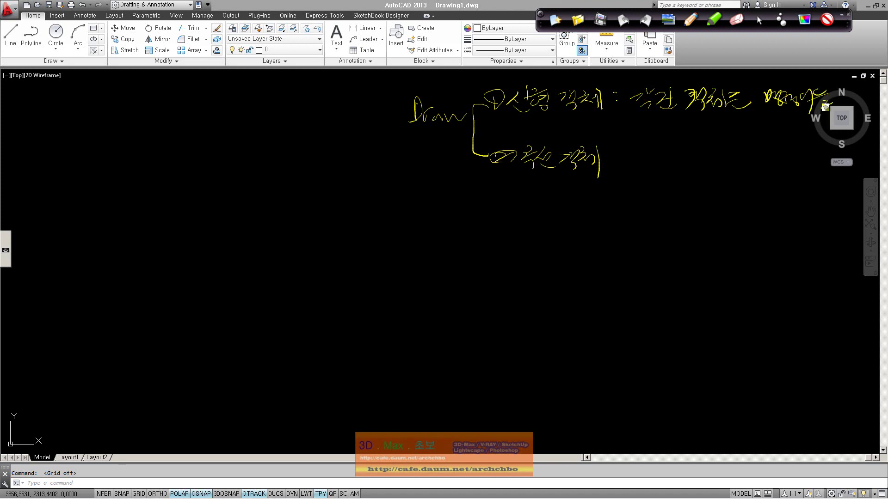
drag(617, 153, 618, 155)
mouse_move(618, 166)
mouse_down()
mouse_move(644, 171)
mouse_move(735, 154)
mouse_move(783, 163)
mouse_move(812, 152)
mouse_move(819, 173)
mouse_move(833, 160)
mouse_up()
mouse_move(623, 184)
mouse_down()
mouse_move(690, 182)
mouse_move(688, 194)
mouse_move(721, 187)
mouse_up()
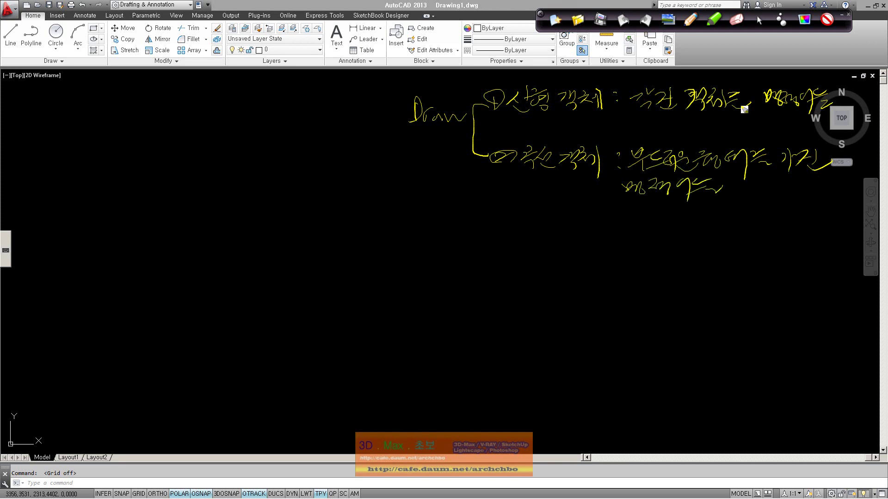
mouse_move(660, 86)
mouse_down()
mouse_move(706, 88)
mouse_move(680, 69)
mouse_move(740, 78)
mouse_move(739, 69)
mouse_move(749, 79)
mouse_up()
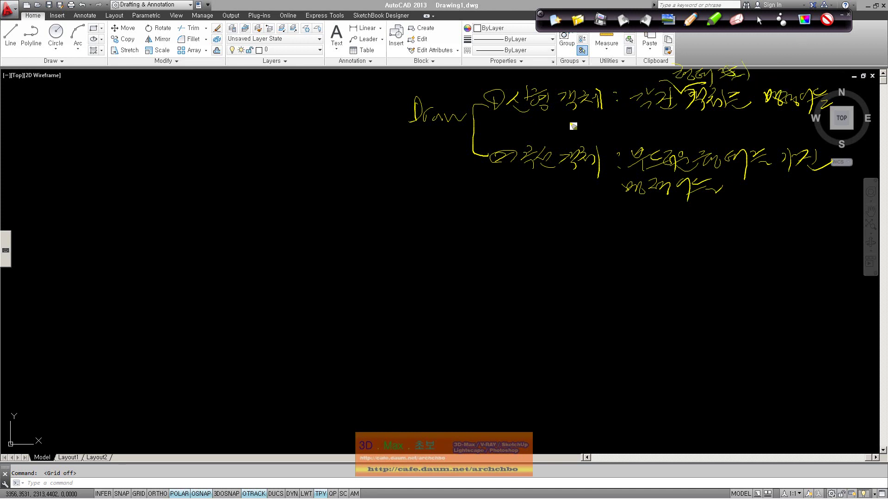
Step: Handwrite "Line, Rectangle, polygon" under the first category and "Circle, Ellipse, Arc, cloud" under the second, linking "Spline" to Line
mouse_move(538, 125)
mouse_down()
mouse_move(638, 123)
mouse_move(672, 135)
mouse_move(689, 124)
mouse_move(749, 121)
mouse_move(796, 135)
mouse_up()
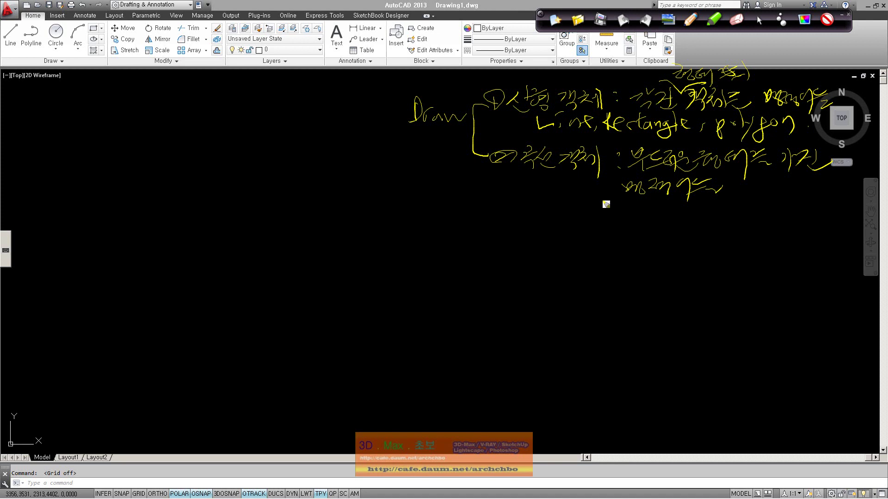
mouse_move(553, 202)
mouse_down()
mouse_move(612, 216)
mouse_move(640, 204)
mouse_move(658, 210)
mouse_move(660, 230)
mouse_move(671, 217)
mouse_move(698, 216)
mouse_move(712, 197)
mouse_move(729, 214)
mouse_move(767, 204)
mouse_up()
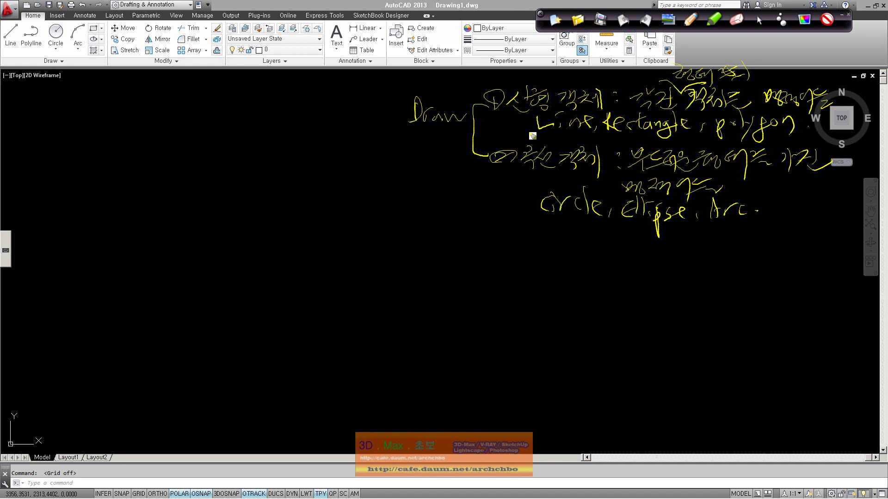
mouse_move(532, 132)
mouse_down()
mouse_move(424, 206)
mouse_move(408, 248)
mouse_move(424, 222)
mouse_move(454, 231)
mouse_move(483, 222)
mouse_up()
click(516, 216)
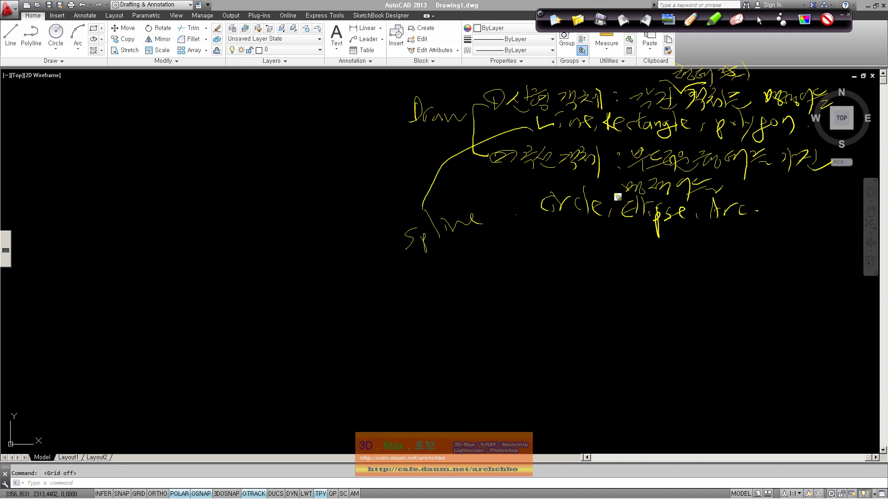
drag(757, 213, 841, 211)
click(859, 211)
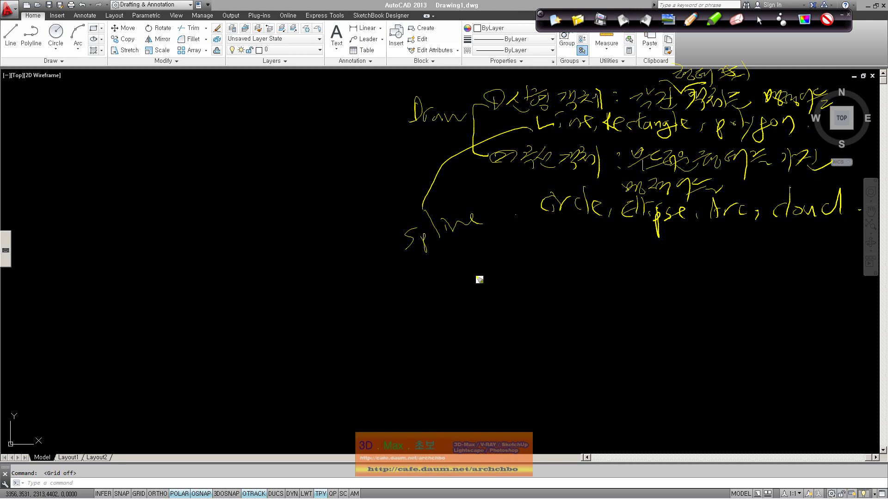
Step: Sketch freehand straight lines, a rectangle and a polygon below the notes as examples of linear objects
mouse_move(381, 284)
mouse_down()
mouse_move(513, 269)
mouse_move(575, 344)
mouse_move(574, 362)
mouse_up()
mouse_move(612, 284)
mouse_down()
mouse_move(728, 258)
mouse_move(624, 311)
mouse_move(632, 350)
mouse_up()
mouse_move(371, 325)
mouse_down()
mouse_move(387, 362)
mouse_move(442, 321)
mouse_move(443, 358)
mouse_up()
mouse_move(462, 305)
mouse_down()
mouse_move(502, 294)
mouse_move(452, 331)
mouse_move(490, 366)
mouse_up()
mouse_move(504, 301)
mouse_down()
mouse_move(535, 323)
mouse_move(487, 358)
mouse_up()
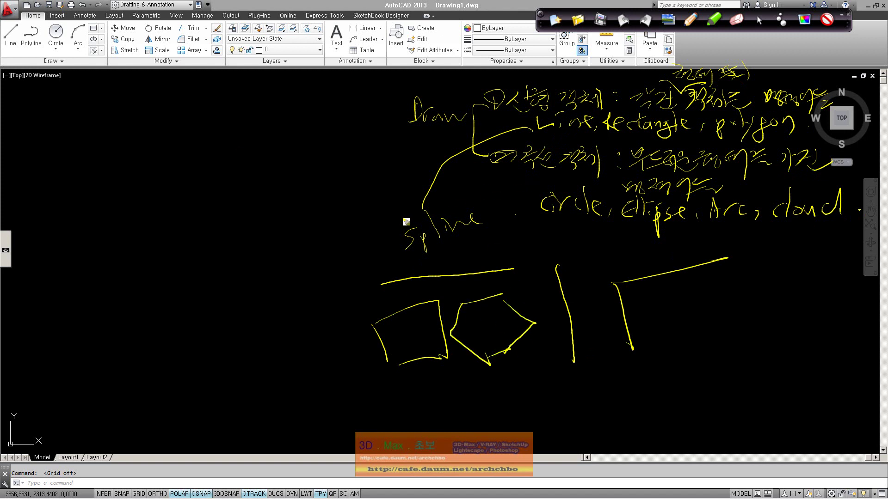
Step: Sketch freehand arcs, a circle and an ellipse beside the notes, plus two straight strokes for comparison
mouse_move(167, 241)
mouse_down()
mouse_move(242, 201)
mouse_move(276, 214)
mouse_move(371, 180)
mouse_up()
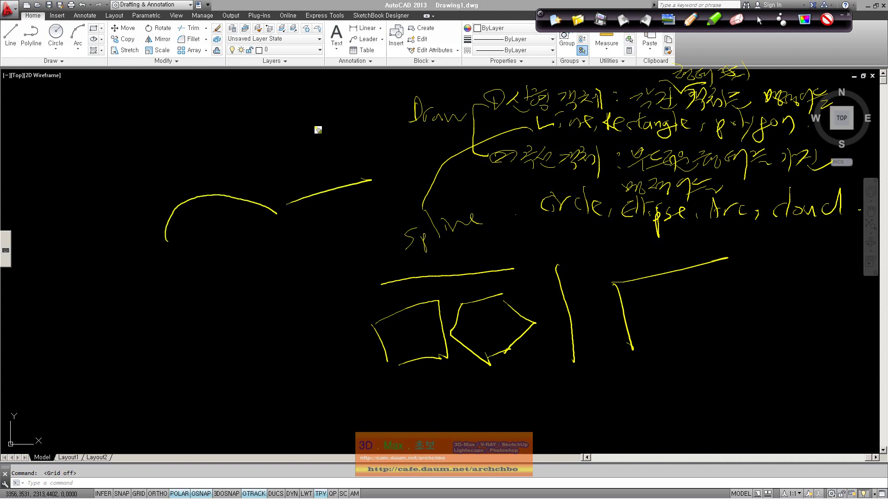
click(301, 121)
drag(307, 129, 333, 183)
mouse_move(195, 277)
mouse_down()
mouse_move(229, 240)
mouse_move(277, 254)
mouse_up()
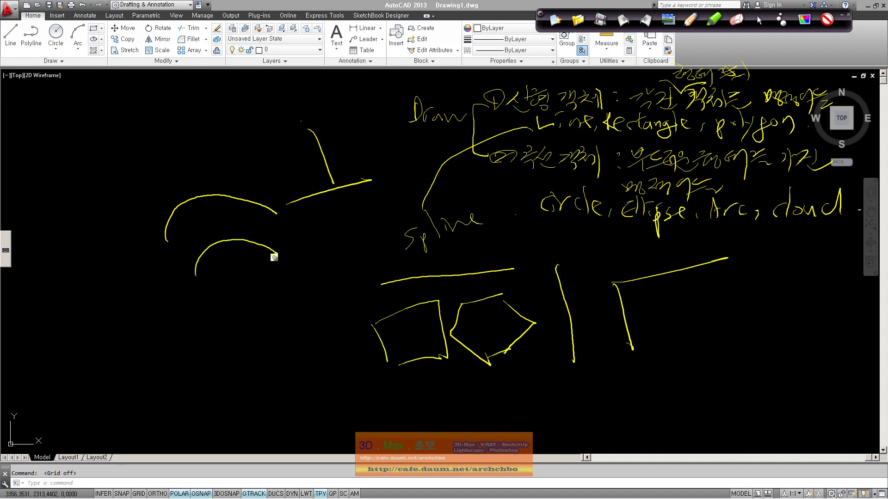
mouse_move(262, 289)
mouse_down()
mouse_move(227, 316)
mouse_move(262, 288)
mouse_up()
drag(97, 343, 195, 320)
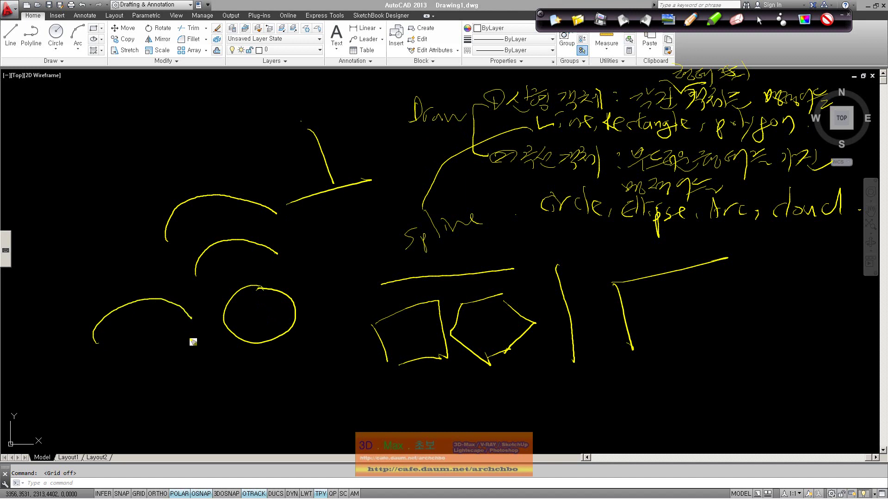
mouse_move(170, 367)
mouse_down()
mouse_move(125, 382)
mouse_move(212, 376)
mouse_move(169, 368)
mouse_up()
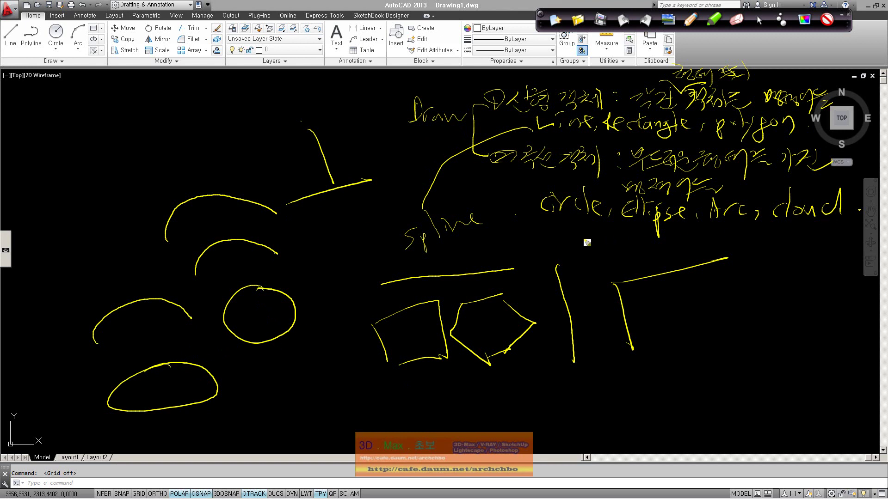
Step: Handwrite "Donut" below the curved-object examples and clear all pen annotations
mouse_move(591, 231)
mouse_down()
mouse_move(596, 248)
mouse_move(616, 256)
mouse_move(658, 239)
mouse_move(656, 263)
mouse_up()
click(685, 256)
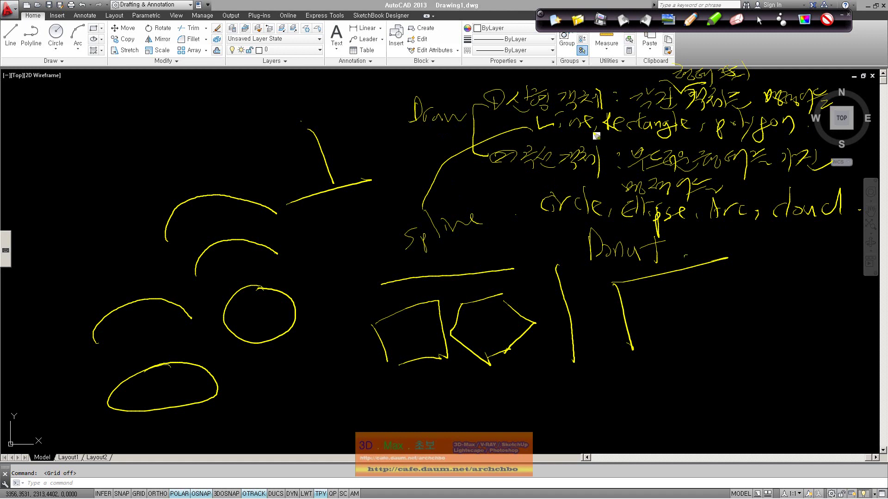
click(734, 20)
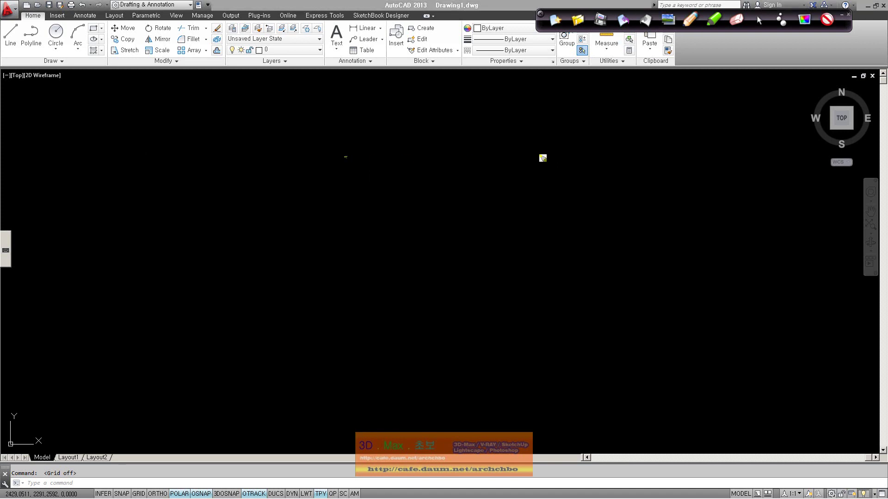
Step: Sketch a freehand horizontal line labelled "Line", then leave pen mode so the annotations are cleared
drag(346, 157, 547, 155)
mouse_move(435, 168)
mouse_down()
mouse_move(448, 186)
mouse_move(511, 185)
mouse_up()
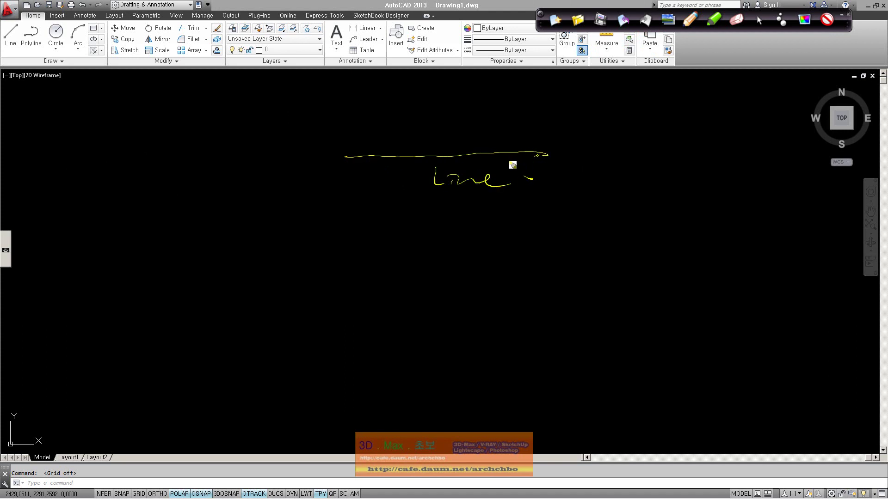
click(758, 21)
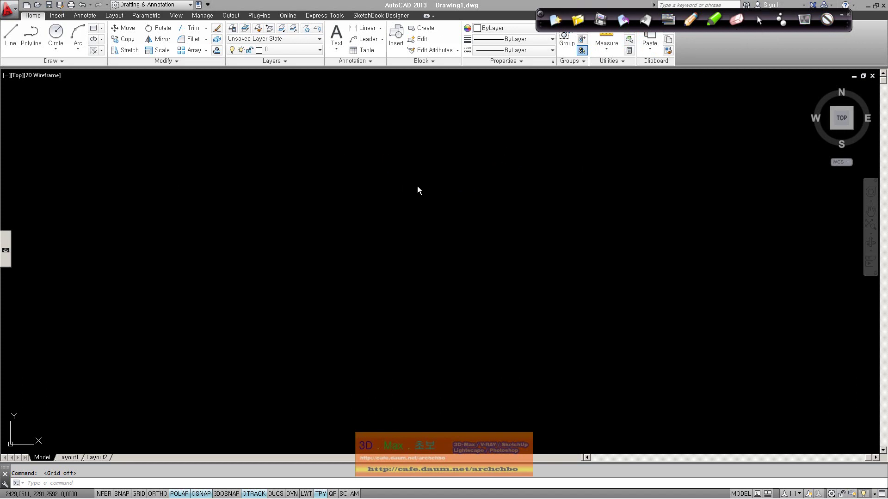
Step: Turn the screen pen back on and handwrite a Korean note with an arrow explaining commands
click(689, 21)
mouse_move(585, 93)
mouse_down()
mouse_move(604, 106)
mouse_move(621, 96)
mouse_move(703, 112)
mouse_up()
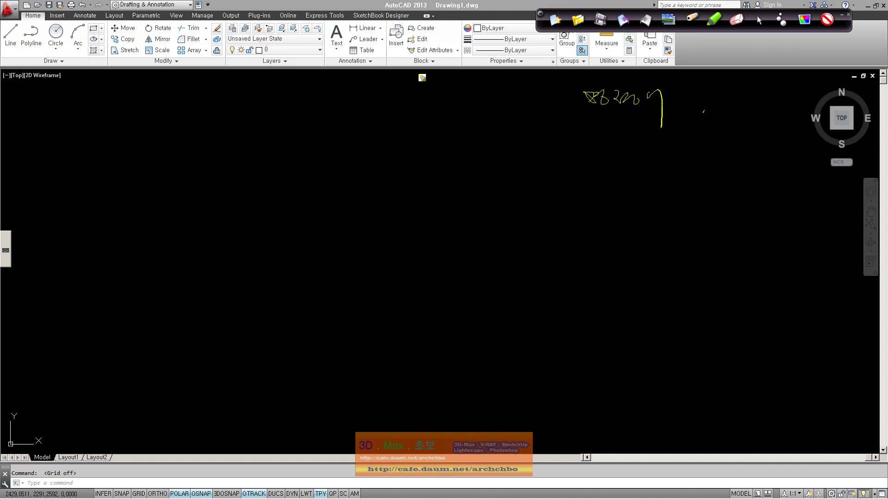
mouse_move(691, 99)
mouse_down()
mouse_move(687, 113)
mouse_move(739, 95)
mouse_move(756, 117)
mouse_up()
mouse_move(671, 140)
mouse_down()
mouse_move(755, 97)
mouse_move(773, 117)
mouse_move(800, 122)
mouse_up()
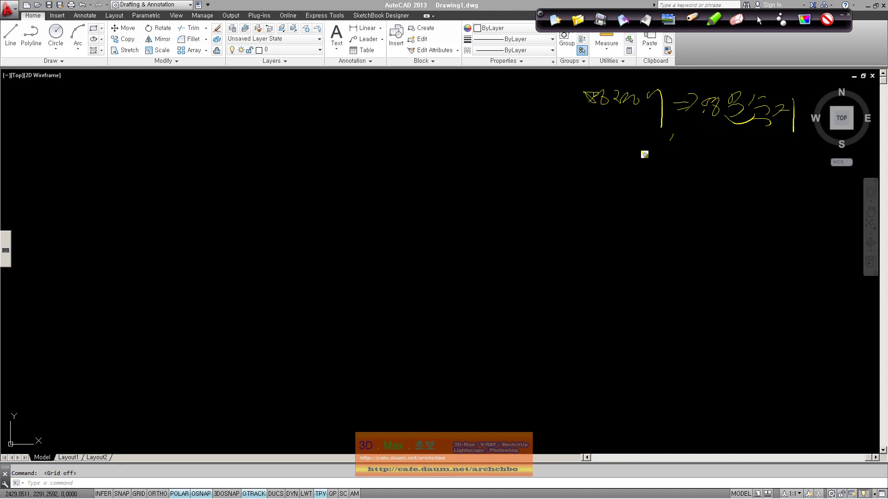
drag(646, 158, 738, 150)
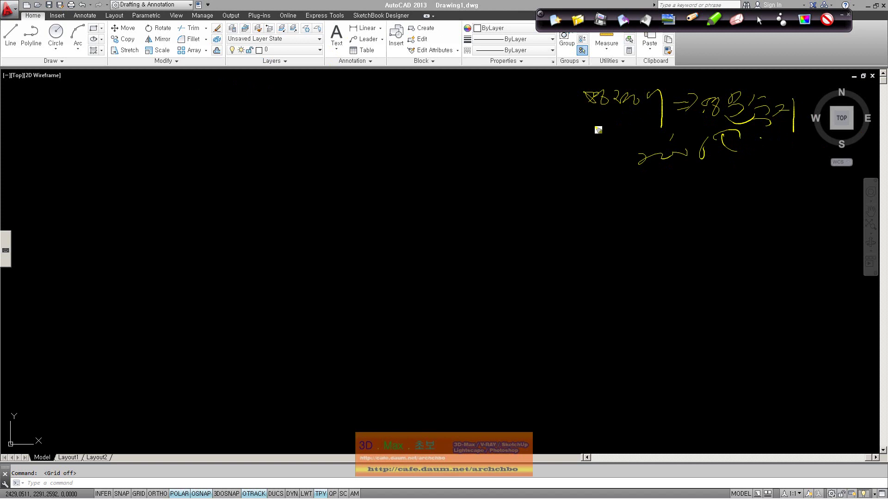
Step: Handwrite a second Korean note about commands below the first and circle it
mouse_move(580, 191)
mouse_down()
mouse_move(617, 190)
mouse_move(647, 207)
mouse_move(703, 190)
mouse_move(693, 209)
mouse_up()
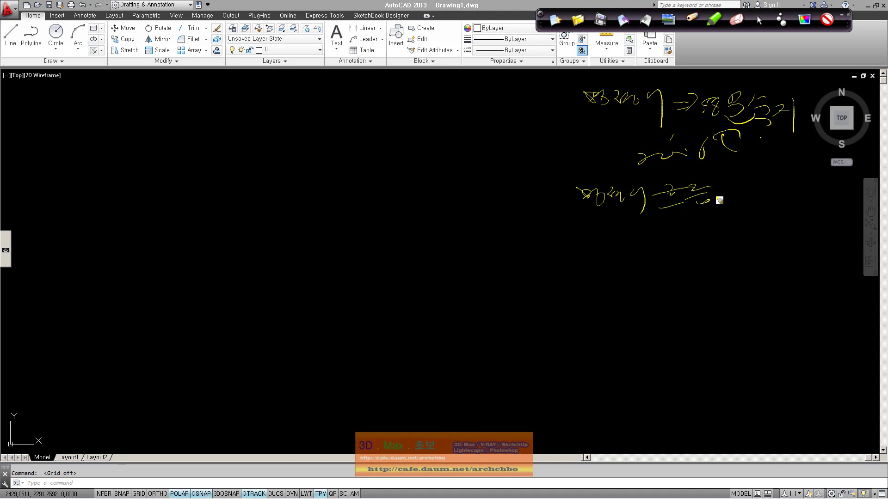
mouse_move(619, 236)
mouse_down()
mouse_move(643, 237)
mouse_move(675, 222)
mouse_move(698, 243)
mouse_move(786, 227)
mouse_move(799, 246)
mouse_up()
mouse_move(747, 197)
mouse_down()
mouse_move(759, 211)
mouse_move(768, 204)
mouse_up()
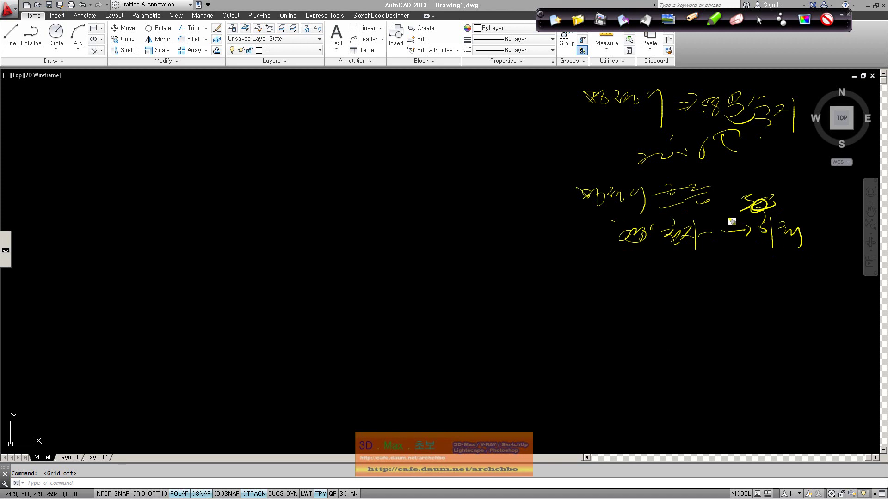
mouse_move(765, 257)
mouse_down()
mouse_move(784, 254)
mouse_move(791, 283)
mouse_up()
mouse_move(841, 264)
mouse_down()
mouse_move(679, 275)
mouse_move(822, 253)
mouse_up()
drag(876, 257, 866, 260)
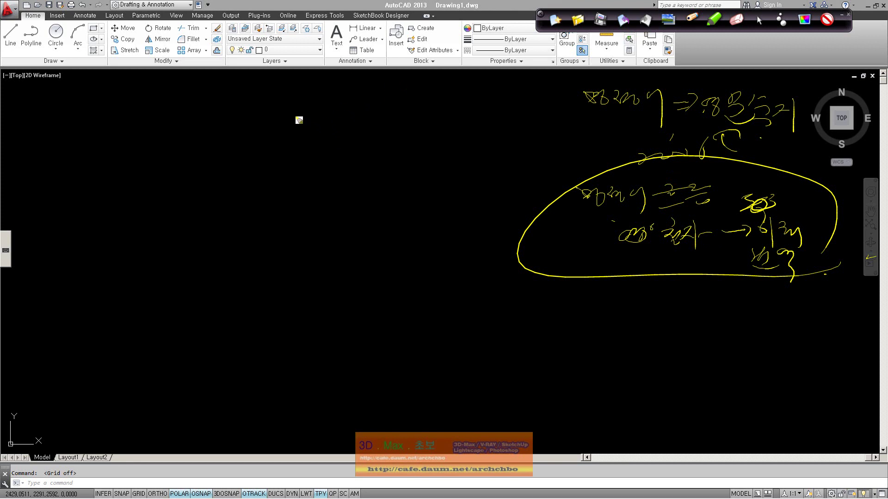
Step: Handwrite "Dimension", "style" and "Dimstyle" with their Korean terms, underline the two command names and box "style" within "Dimstyle"
mouse_move(295, 120)
mouse_down()
mouse_move(327, 115)
mouse_move(303, 153)
mouse_move(319, 163)
mouse_move(431, 151)
mouse_up()
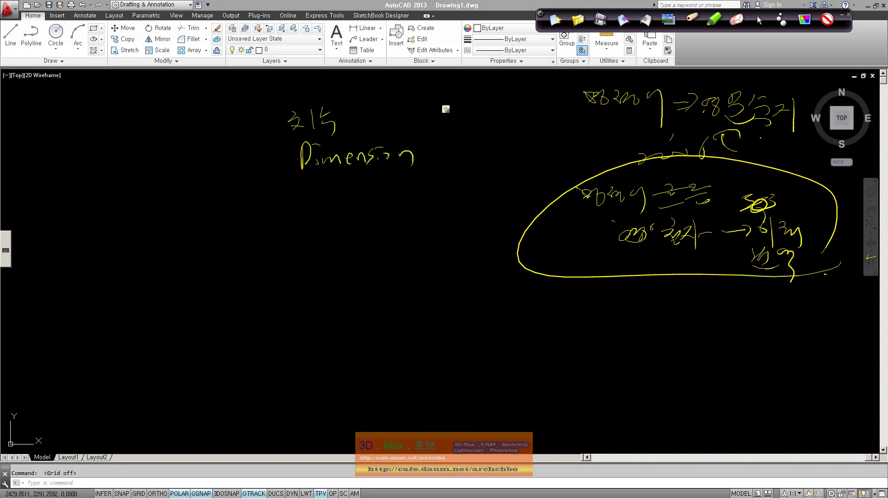
mouse_move(436, 107)
mouse_down()
mouse_move(453, 122)
mouse_move(475, 116)
mouse_move(470, 139)
mouse_move(528, 109)
mouse_move(536, 117)
mouse_move(521, 117)
mouse_move(502, 152)
mouse_move(570, 151)
mouse_up()
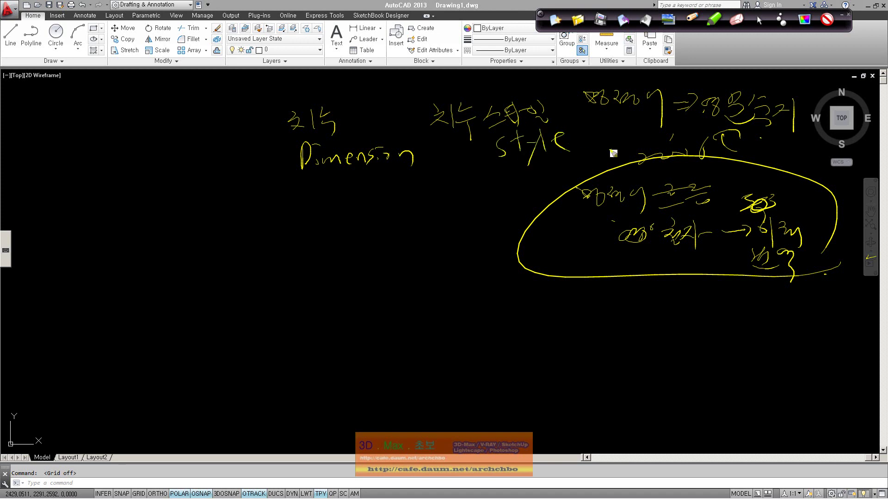
mouse_move(334, 195)
mouse_down()
mouse_move(347, 211)
mouse_move(463, 195)
mouse_up()
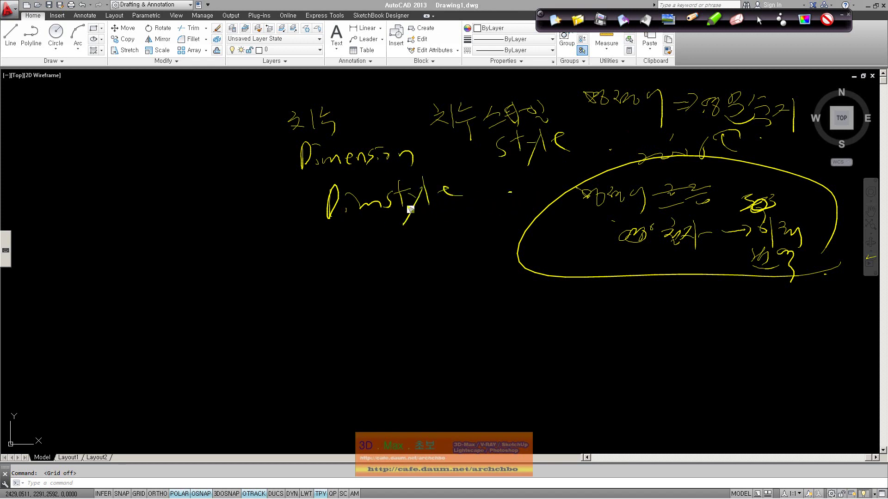
drag(332, 227, 396, 221)
drag(294, 185, 404, 176)
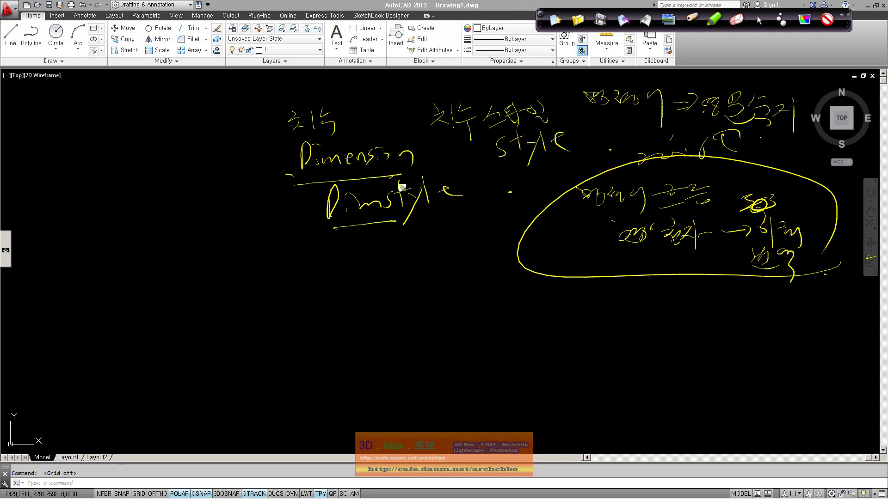
mouse_move(400, 224)
mouse_down()
mouse_move(470, 211)
mouse_move(376, 180)
mouse_move(392, 227)
mouse_up()
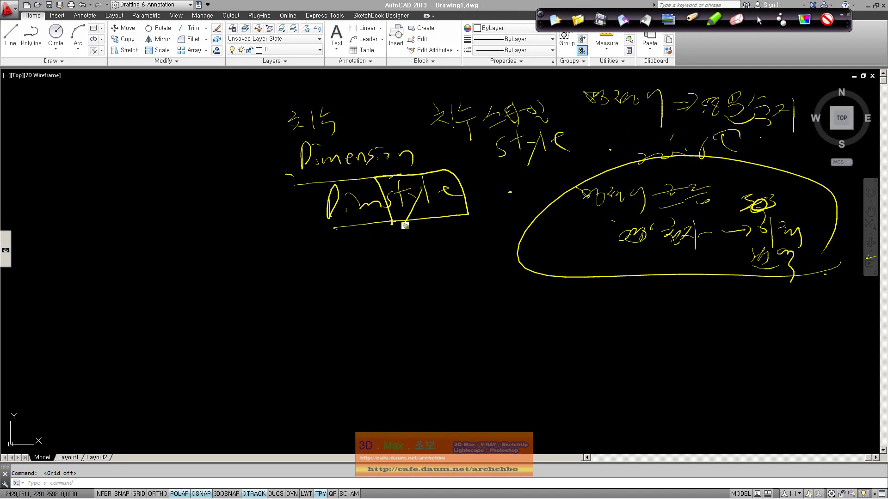
Step: Draw an arrow from "Dimstyle" down to its handwritten Korean meaning, then clear all pen annotations
mouse_move(417, 234)
mouse_down()
mouse_move(364, 243)
mouse_move(392, 289)
mouse_up()
mouse_move(395, 261)
mouse_down()
mouse_move(399, 289)
mouse_move(420, 282)
mouse_up()
mouse_move(382, 315)
mouse_down()
mouse_move(428, 321)
mouse_move(476, 297)
mouse_move(513, 307)
mouse_up()
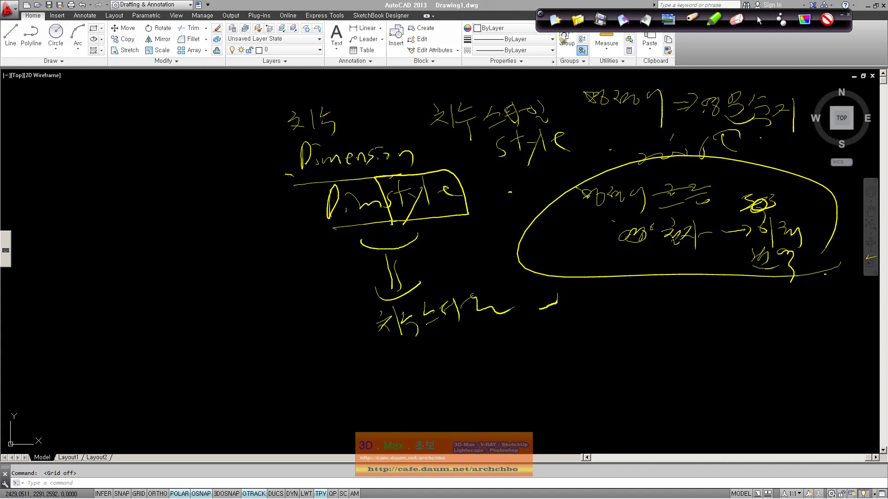
click(556, 19)
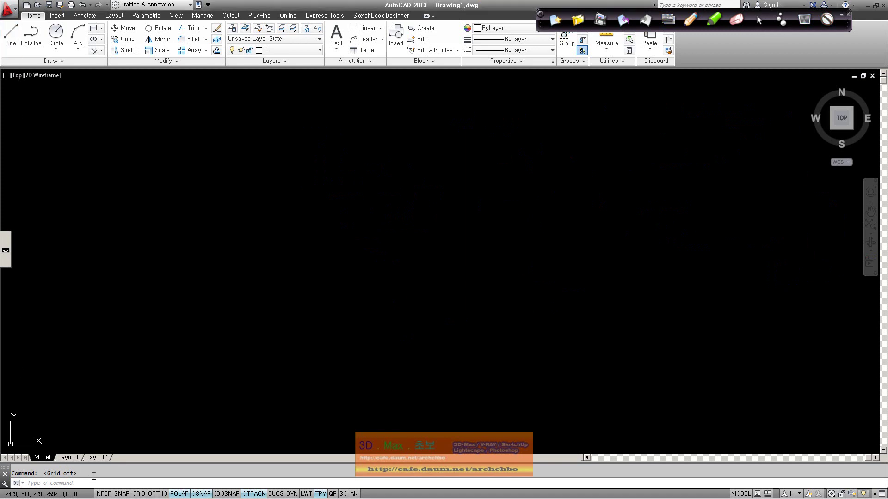
text(line)
key(Return)
key(Escape)
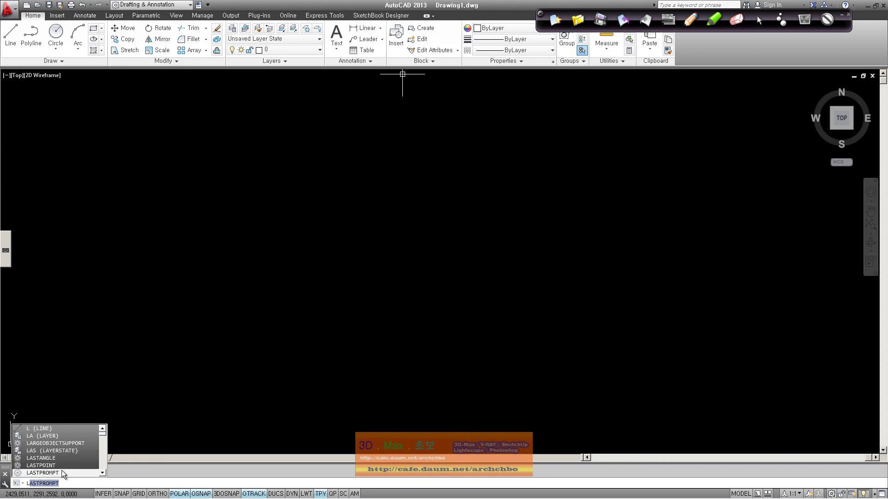
Step: Draw a closed four-sided, roughly rectangular outline in the upper drawing area with the LINE command and end the command
click(51, 429)
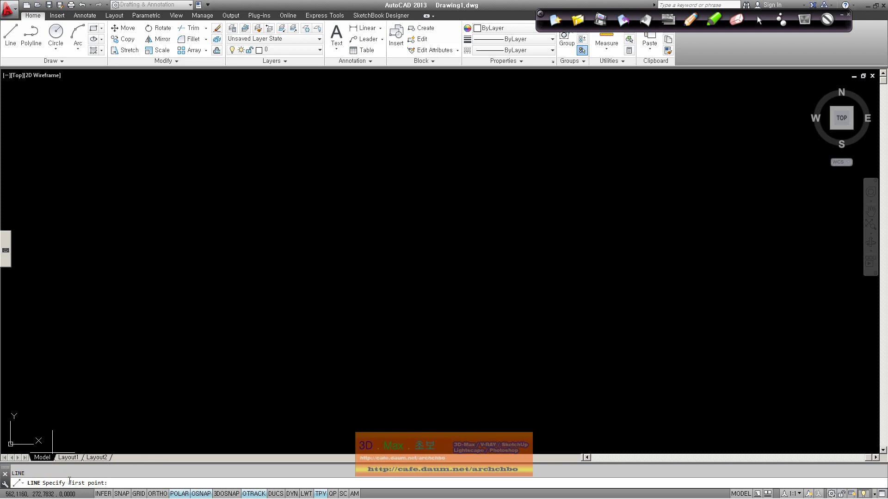
click(133, 176)
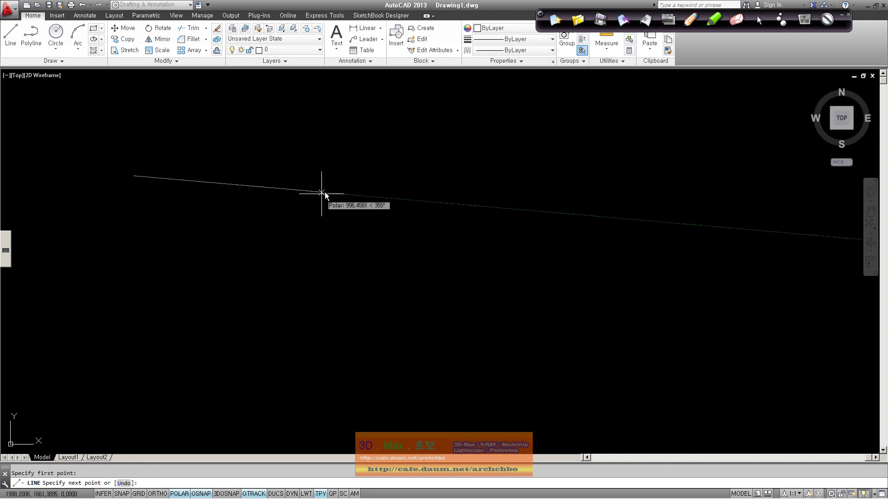
click(232, 176)
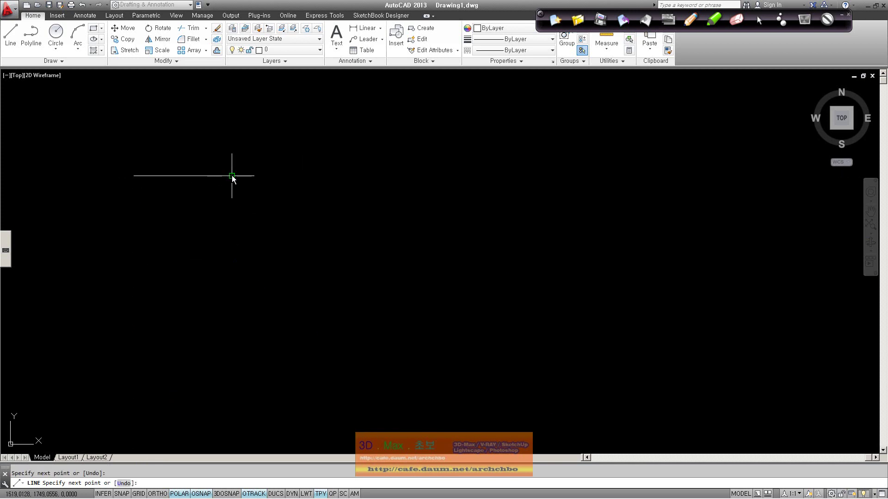
click(232, 216)
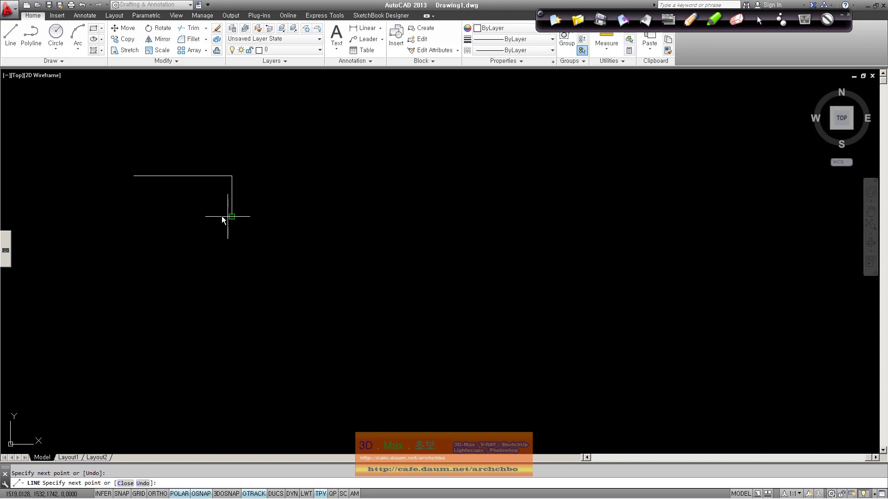
click(133, 216)
click(134, 176)
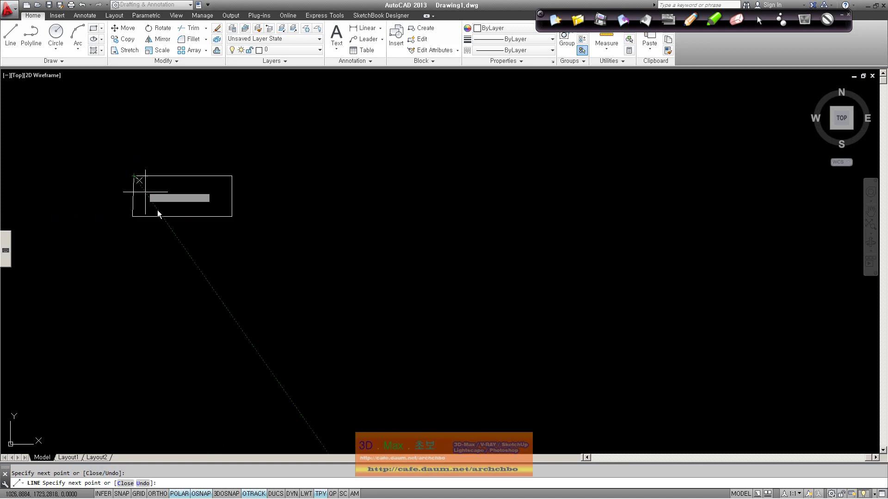
right_click(187, 250)
click(205, 254)
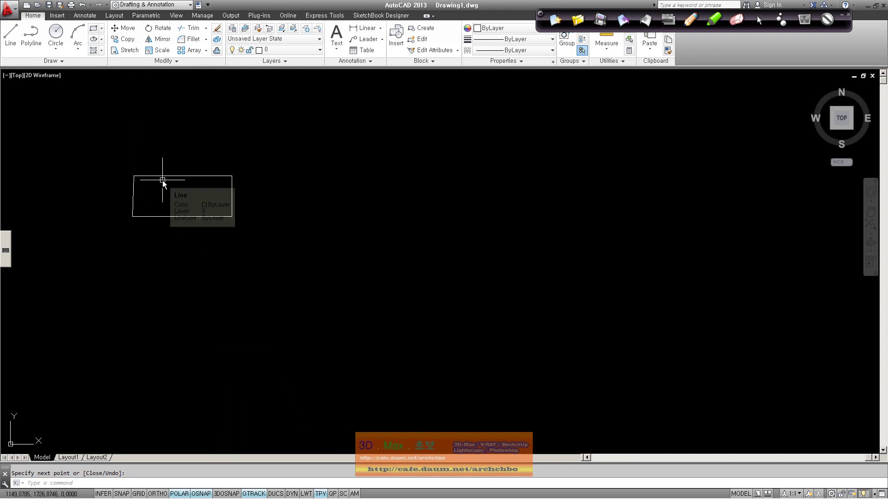
Step: Draw a closed four-sided outline below the rectangle with LINE, giving it a 500-unit lower edge and a slanted side
click(10, 35)
click(127, 258)
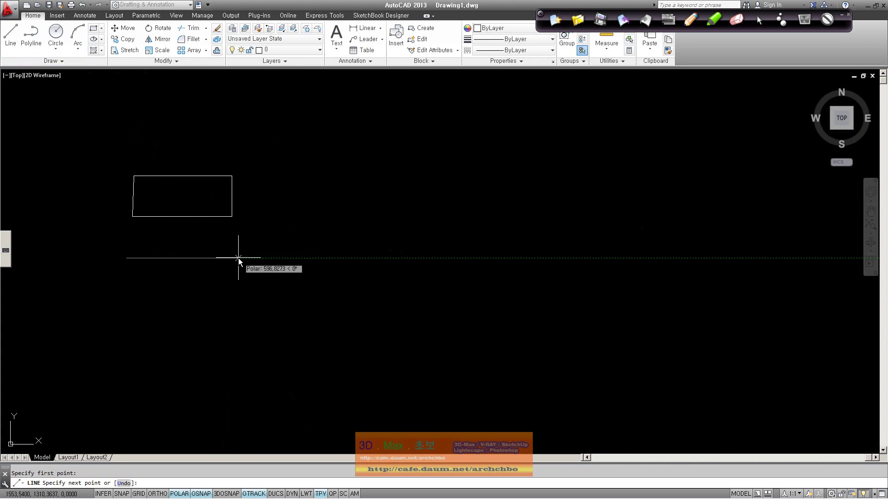
key(Return)
click(146, 313)
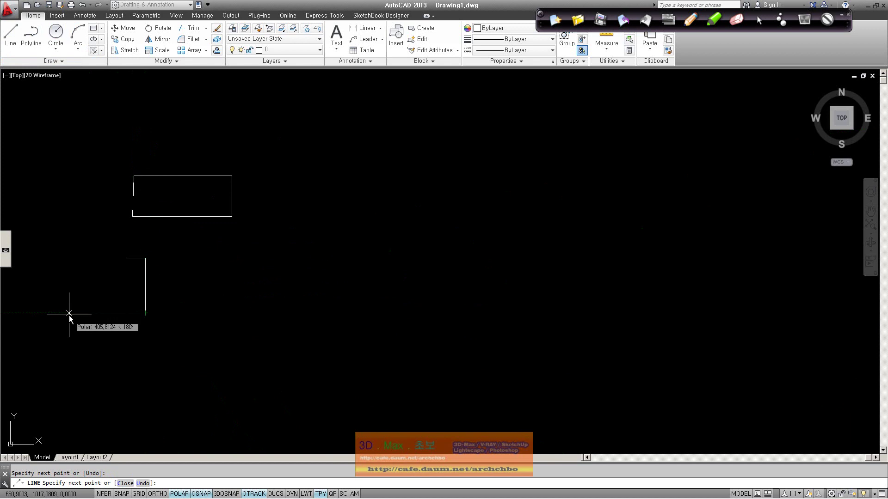
text(500)
key(Return)
click(126, 259)
key(Return)
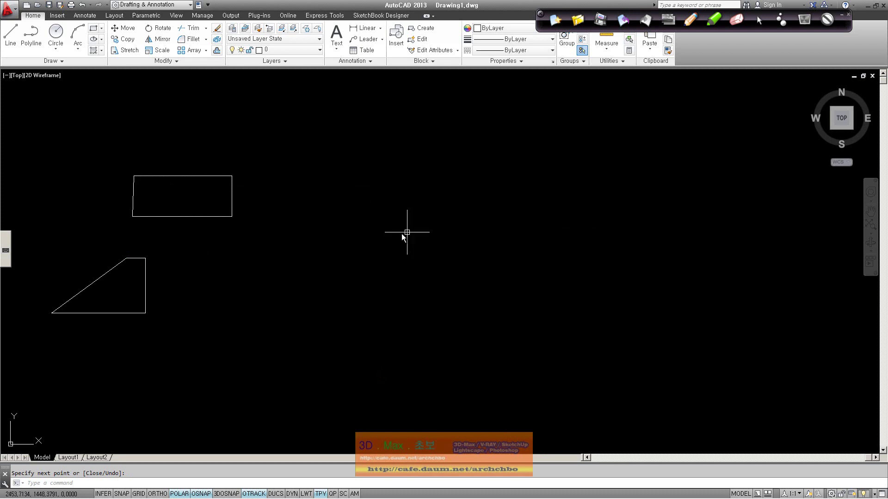
Step: Draw a single horizontal line beside the slanted outline by entering its length, and erase that line
click(10, 34)
click(200, 260)
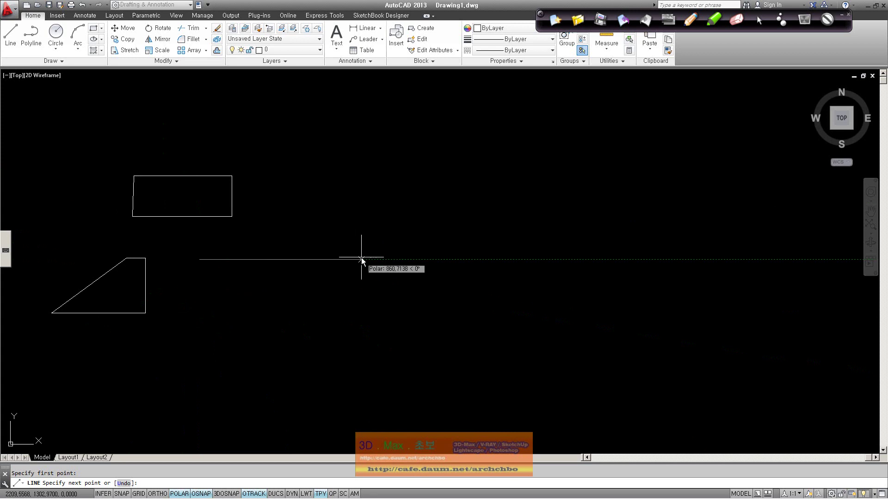
text(00)
key(Return)
right_click(351, 328)
click(373, 333)
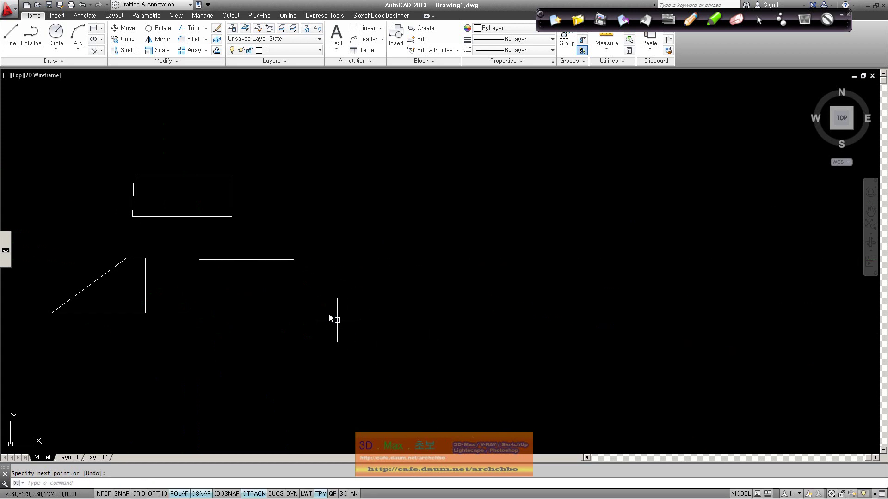
click(284, 259)
key(Delete)
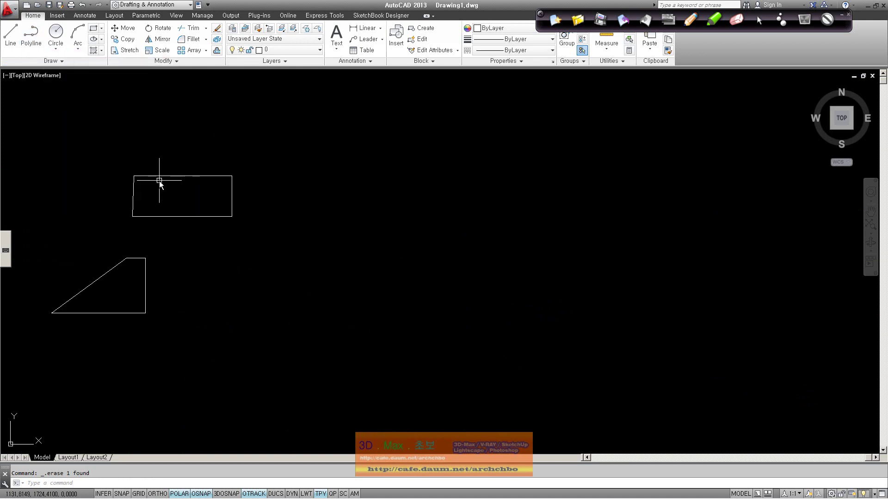
Step: Select individual edges of the LINE rectangle to examine how they are grouped, and clear the selection
click(176, 176)
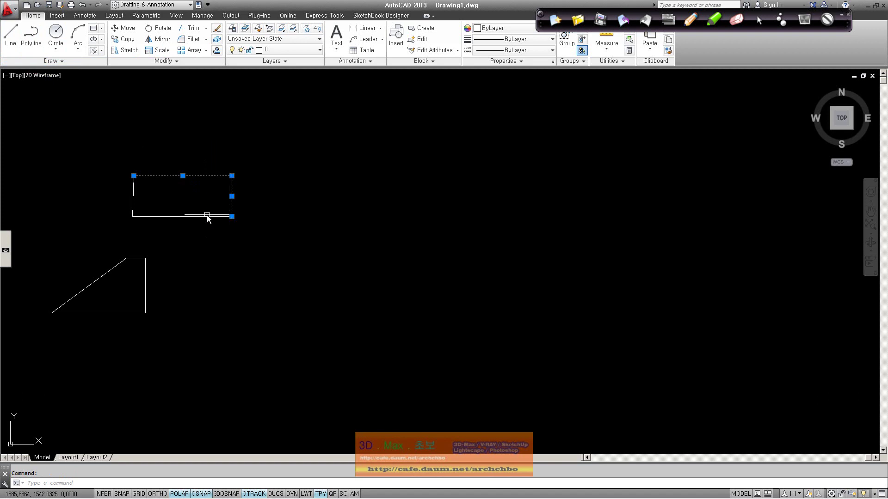
click(133, 193)
key(Escape)
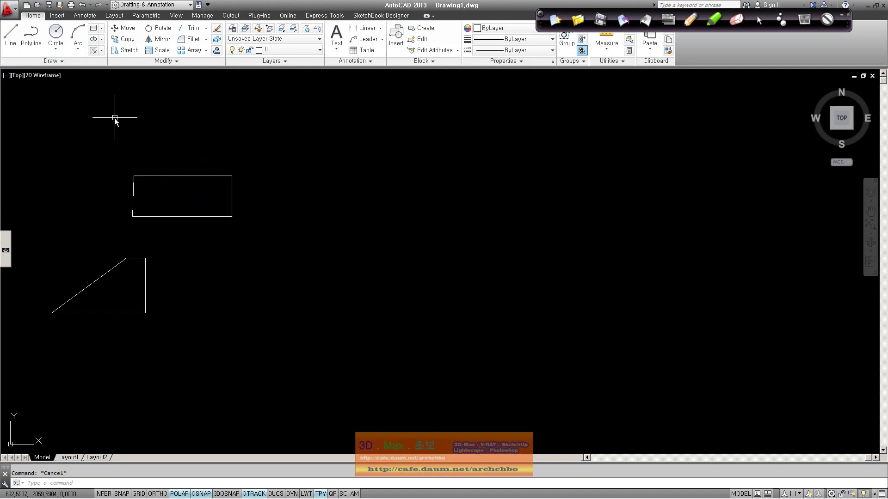
Step: Draw a closed, roughly rectangular outline beside the first rectangle as one polyline
click(31, 34)
click(268, 174)
click(387, 174)
click(387, 222)
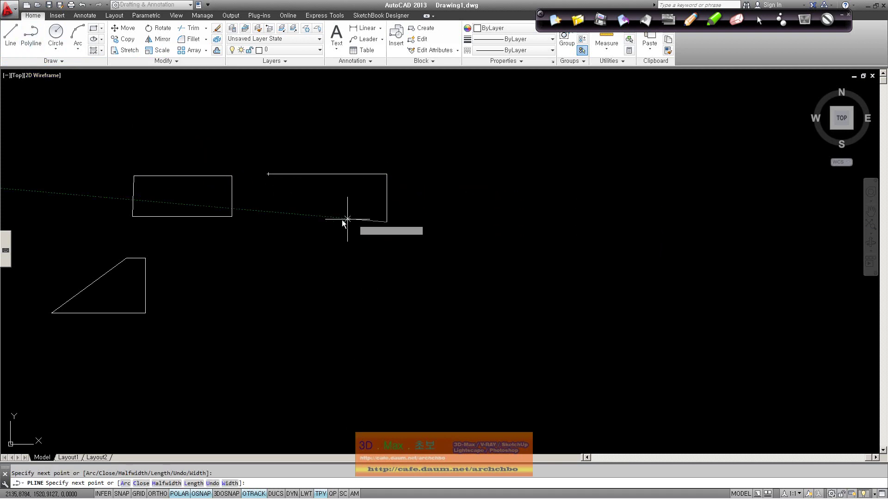
click(269, 222)
click(268, 175)
right_click(277, 186)
click(303, 193)
Step: Compare how the polyline rectangle and the edges of the two LINE outlines select, clearing the selection each time
click(321, 223)
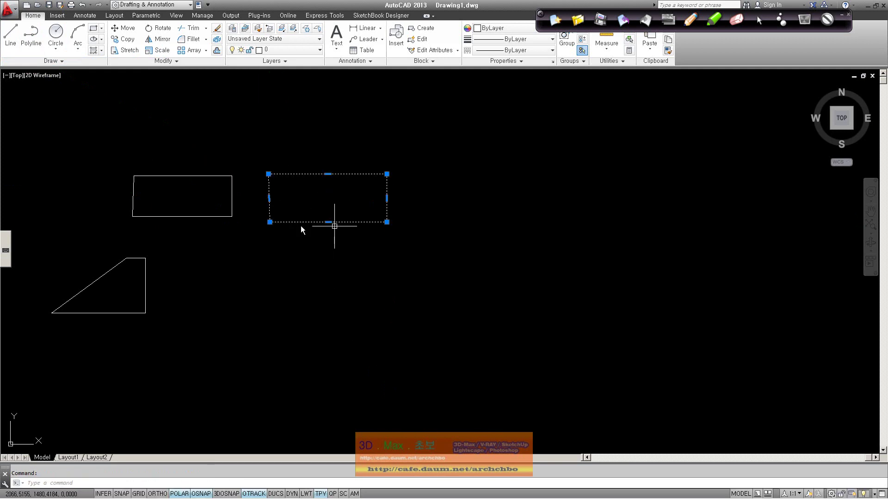
key(Escape)
click(216, 218)
click(235, 215)
key(Escape)
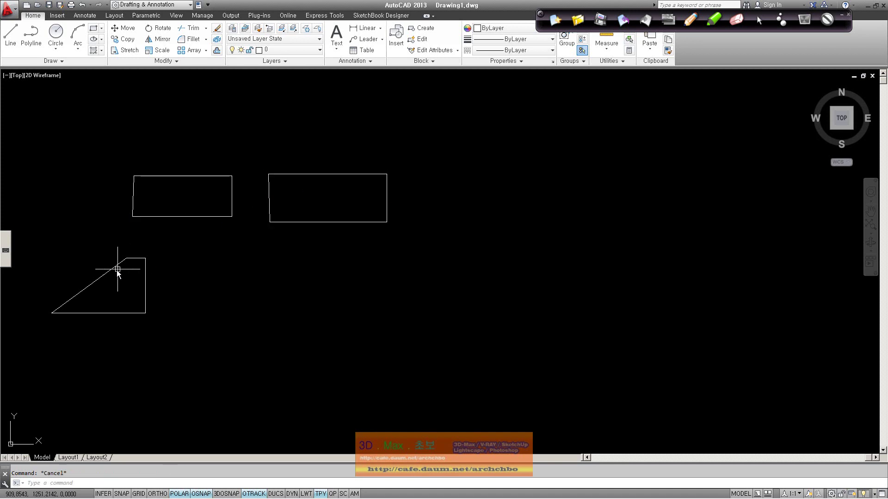
click(113, 269)
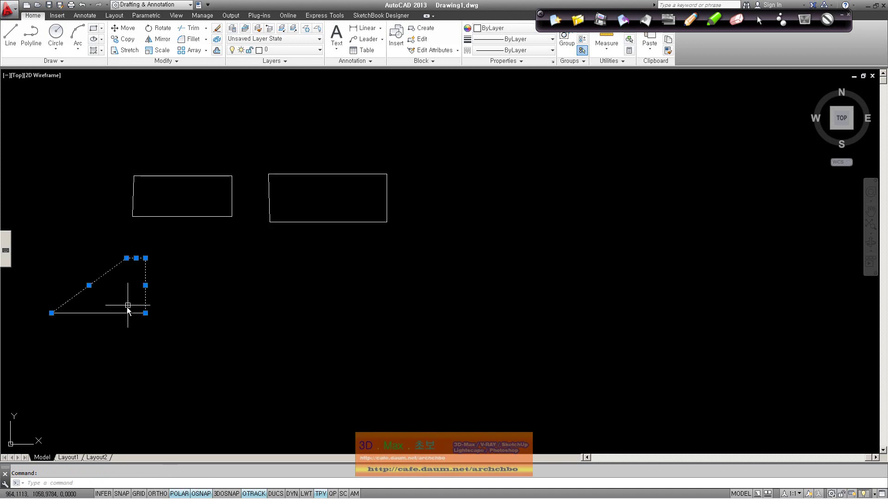
key(Escape)
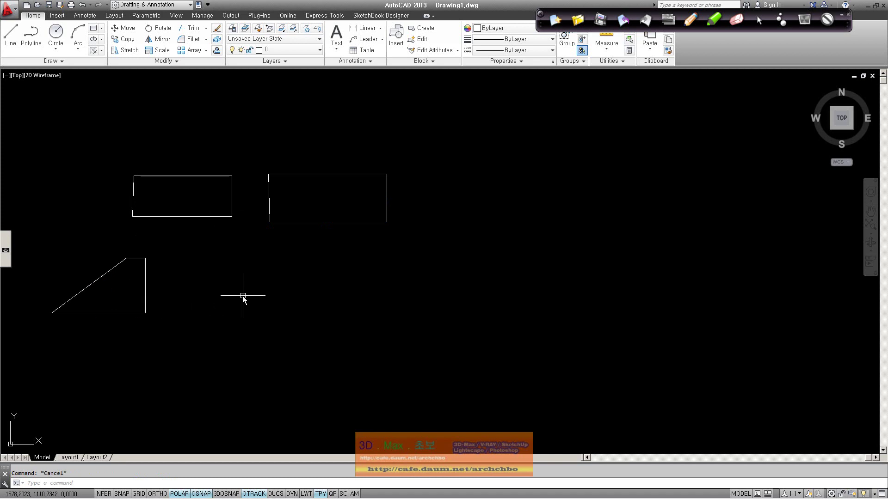
Step: Select all three outlines in the drawing and erase them
click(323, 175)
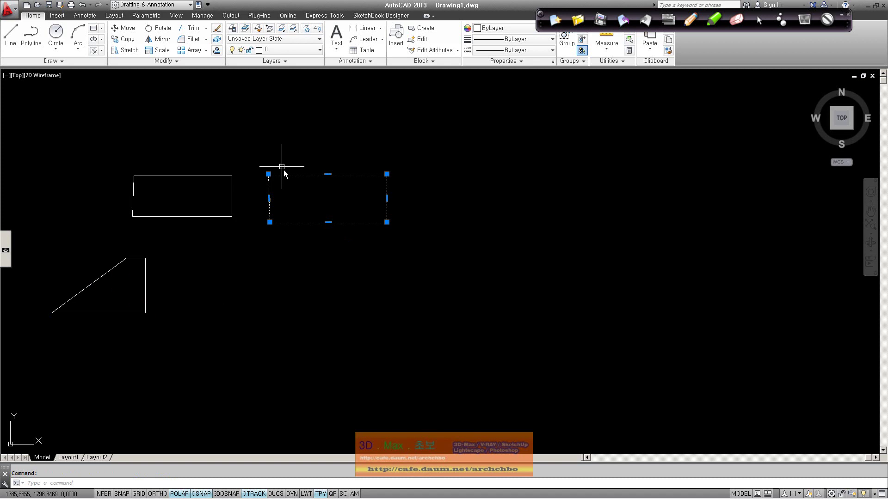
click(446, 352)
click(29, 129)
click(87, 141)
click(78, 142)
click(82, 147)
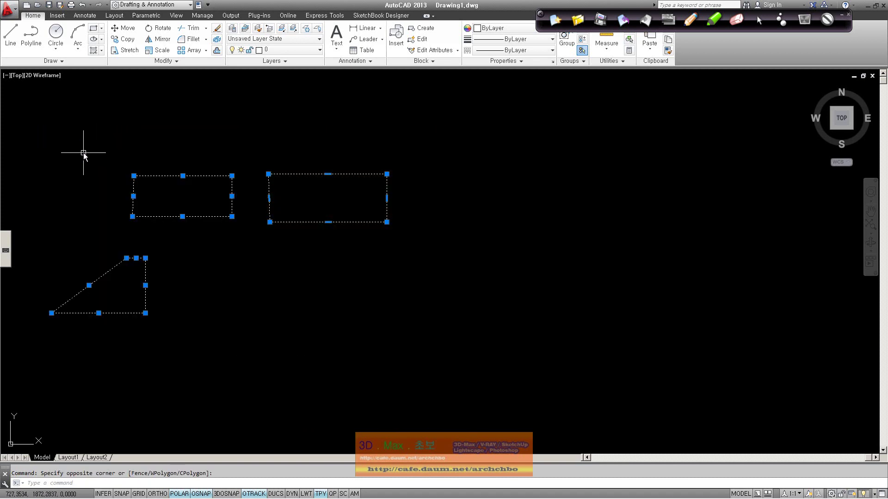
key(Delete)
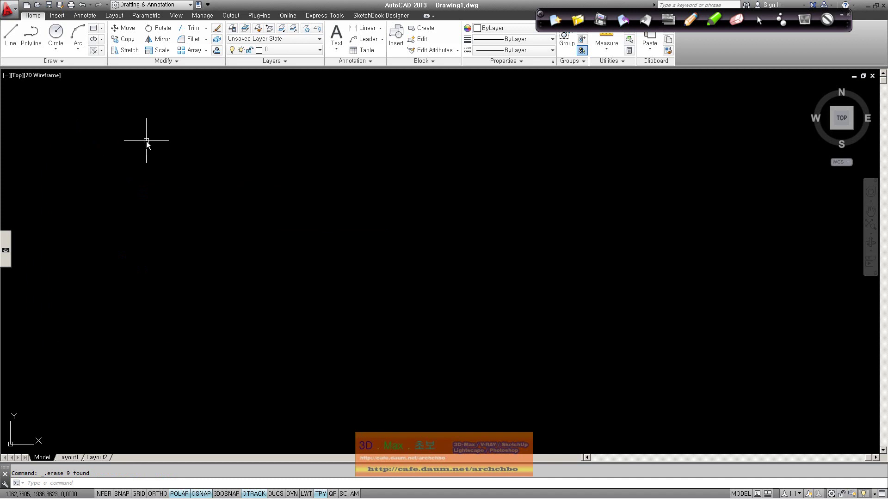
Step: Turn on the screen pen and sketch a floor plan with four crossing centre lines and parallel outer and inner wall lines
click(693, 20)
drag(257, 123, 523, 115)
drag(249, 274, 563, 257)
drag(276, 86, 298, 326)
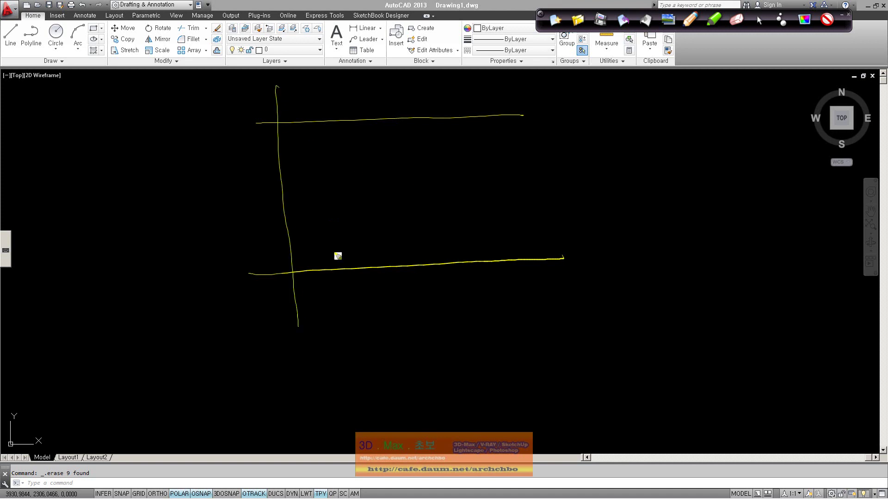
click(482, 81)
drag(502, 85, 528, 325)
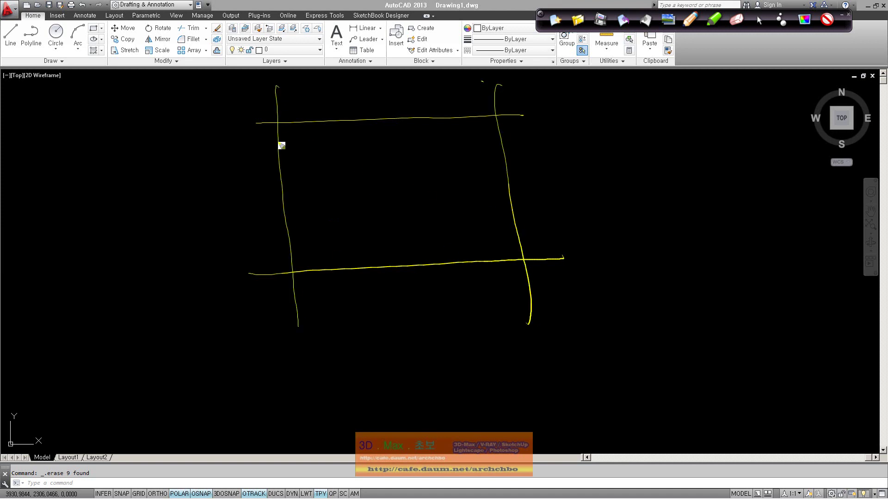
mouse_move(276, 116)
mouse_down()
mouse_move(518, 109)
mouse_move(509, 113)
mouse_move(534, 278)
mouse_move(288, 287)
mouse_move(264, 139)
mouse_move(278, 121)
mouse_move(337, 130)
mouse_move(495, 123)
mouse_move(517, 256)
mouse_up()
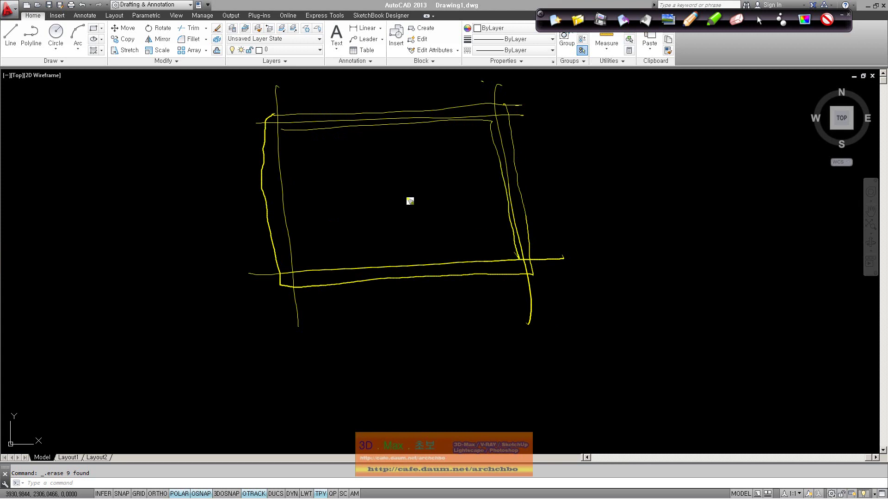
mouse_move(286, 135)
mouse_down()
mouse_move(323, 259)
mouse_move(517, 252)
mouse_up()
Step: Retrace the plan's upper centre line and handwrite circled items 1 "중심선 작도" and 2 "offset" beside the plan
drag(242, 128, 531, 111)
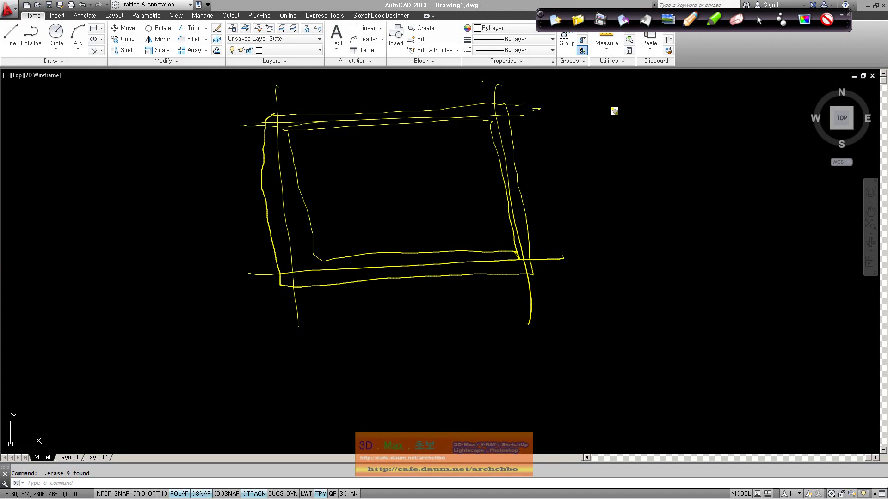
mouse_move(611, 117)
mouse_down()
mouse_move(610, 131)
mouse_move(630, 115)
mouse_move(640, 123)
mouse_move(675, 110)
mouse_move(683, 124)
mouse_move(710, 115)
mouse_move(719, 137)
mouse_move(750, 122)
mouse_up()
drag(600, 163, 611, 170)
drag(617, 160, 623, 165)
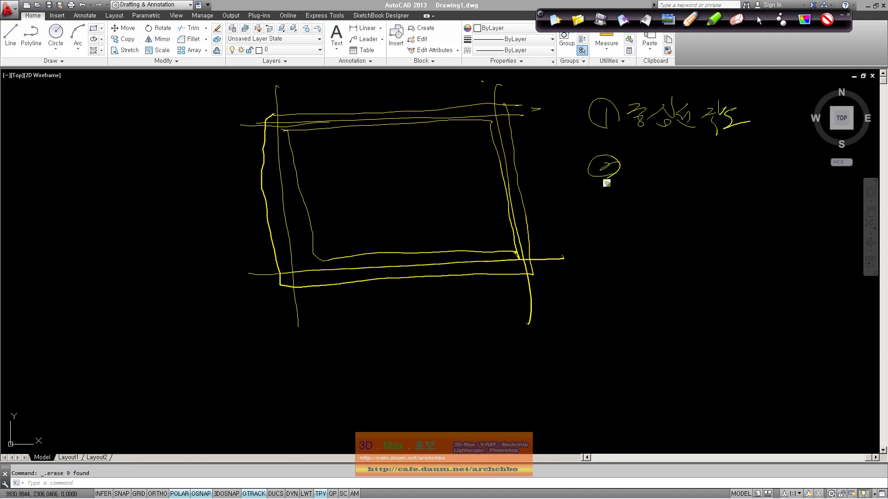
mouse_move(656, 131)
mouse_down()
mouse_move(662, 176)
mouse_move(682, 181)
mouse_up()
mouse_move(710, 155)
mouse_down()
mouse_move(706, 166)
mouse_move(758, 147)
mouse_up()
drag(751, 134, 753, 172)
Step: Handwrite the Korean meaning "(간격 띄우기)" in parentheses below "offset"
drag(662, 188, 660, 201)
drag(676, 188, 690, 199)
drag(690, 200, 722, 185)
mouse_move(721, 185)
mouse_down()
mouse_move(729, 190)
mouse_move(723, 208)
mouse_up()
mouse_move(745, 183)
mouse_down()
mouse_move(763, 187)
mouse_move(773, 204)
mouse_up()
mouse_move(781, 178)
mouse_down()
mouse_move(788, 199)
mouse_move(806, 190)
mouse_up()
drag(812, 174, 819, 202)
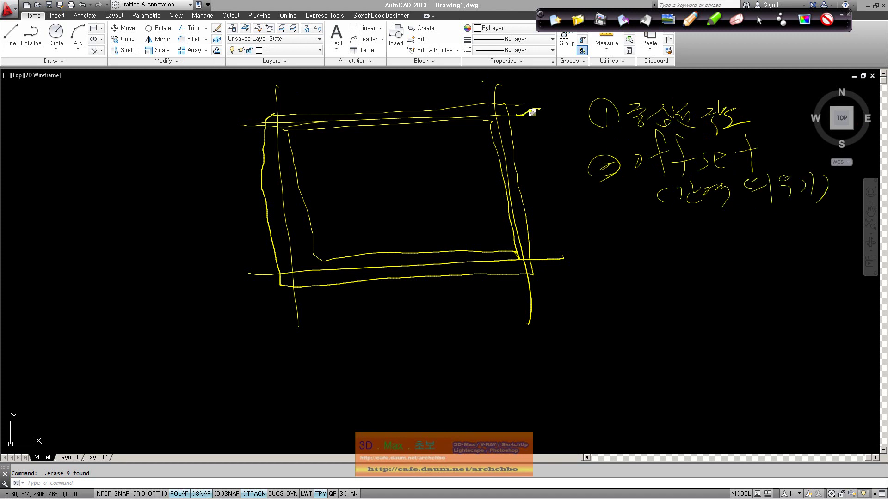
Step: Mark the offset distances on both sides of the upper centre line with brackets and numbers, and hatch the plan's walls
mouse_move(525, 103)
mouse_down()
mouse_move(541, 102)
mouse_move(511, 129)
mouse_up()
drag(540, 119, 555, 122)
drag(551, 94, 556, 99)
drag(565, 96, 565, 97)
mouse_move(503, 107)
mouse_down()
mouse_move(492, 109)
mouse_move(490, 126)
mouse_move(511, 142)
mouse_move(519, 266)
mouse_move(477, 259)
mouse_move(342, 293)
mouse_move(291, 253)
mouse_move(256, 174)
mouse_move(334, 120)
mouse_move(416, 113)
mouse_up()
Step: Handwrite circled item 3 "Trim" and mark an opening in the plan's side wall with two strokes and a size note
drag(604, 232, 632, 245)
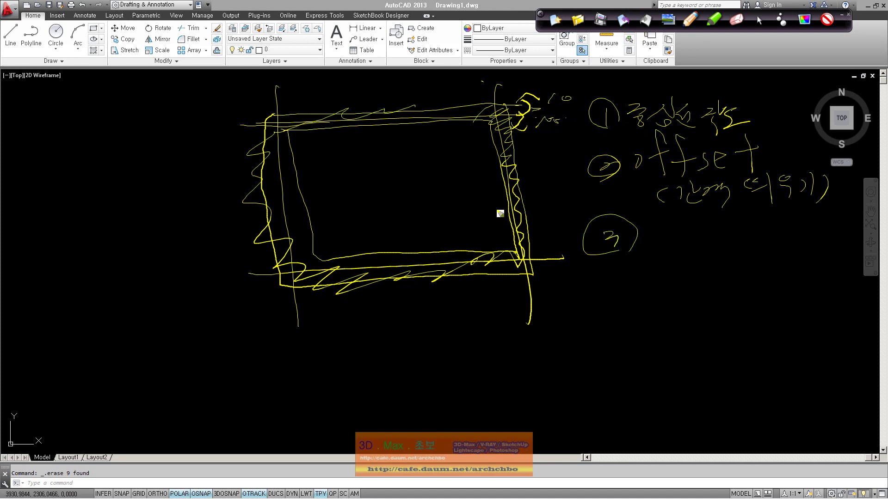
drag(497, 208, 537, 203)
drag(495, 242, 558, 236)
drag(659, 225, 660, 265)
mouse_move(670, 257)
mouse_down()
mouse_move(674, 247)
mouse_move(698, 254)
mouse_move(729, 245)
mouse_up()
mouse_move(546, 206)
mouse_down()
mouse_move(556, 236)
mouse_move(557, 204)
mouse_move(646, 201)
mouse_up()
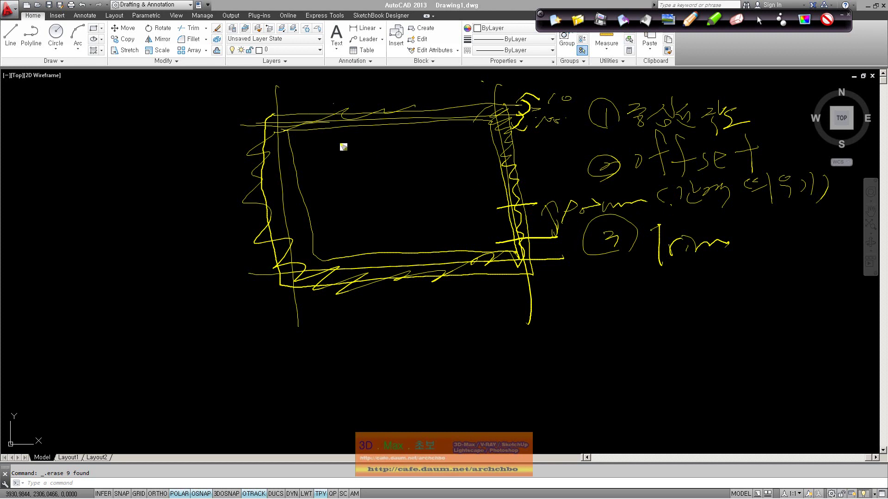
Step: Mark an opening in the plan's upper wall with two strokes and handwrite circled item 4 "Door, window 작도"
drag(333, 104, 339, 143)
drag(434, 94, 442, 133)
mouse_move(602, 280)
mouse_down()
mouse_move(602, 303)
mouse_move(629, 314)
mouse_up()
drag(657, 283, 657, 284)
drag(671, 305, 713, 296)
mouse_move(716, 307)
mouse_down()
mouse_move(768, 298)
mouse_move(793, 277)
mouse_move(817, 295)
mouse_move(841, 286)
mouse_move(846, 300)
mouse_move(862, 296)
mouse_up()
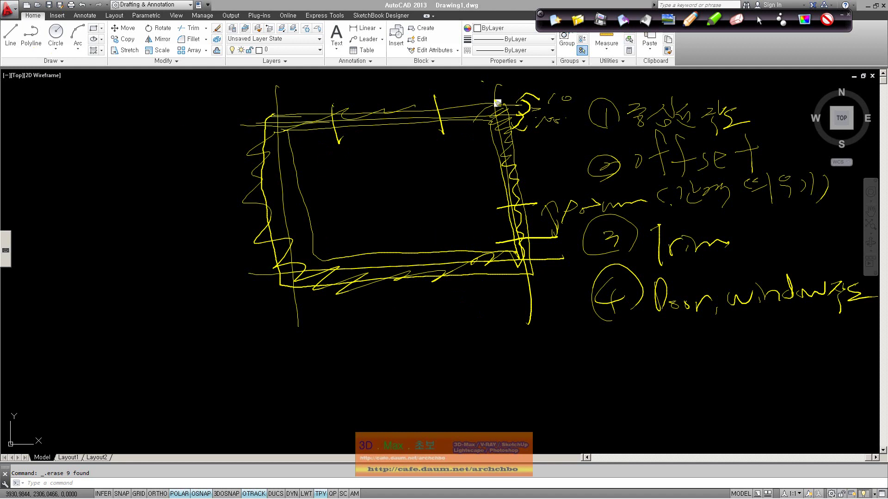
Step: Handwrite a "CAD" note with an arrow down to a "MAX" note below the plan, followed by "2D → 3D ⇒ Extrude"
mouse_move(401, 336)
mouse_down()
mouse_move(404, 353)
mouse_move(486, 356)
mouse_move(511, 333)
mouse_move(407, 408)
mouse_move(511, 387)
mouse_move(537, 400)
mouse_up()
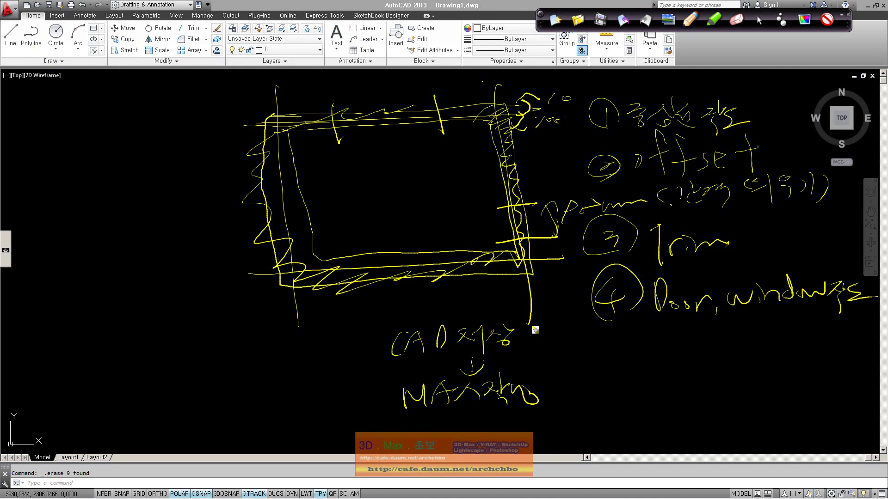
click(549, 381)
click(550, 395)
mouse_move(573, 375)
mouse_down()
mouse_move(582, 397)
mouse_move(647, 370)
mouse_up()
mouse_move(643, 367)
mouse_down()
mouse_move(651, 382)
mouse_move(691, 378)
mouse_up()
click(743, 369)
mouse_move(692, 351)
mouse_down()
mouse_move(702, 377)
mouse_move(753, 354)
mouse_up()
drag(734, 367, 759, 365)
drag(766, 357, 775, 370)
mouse_move(779, 352)
mouse_down()
mouse_move(787, 359)
mouse_move(861, 341)
mouse_up()
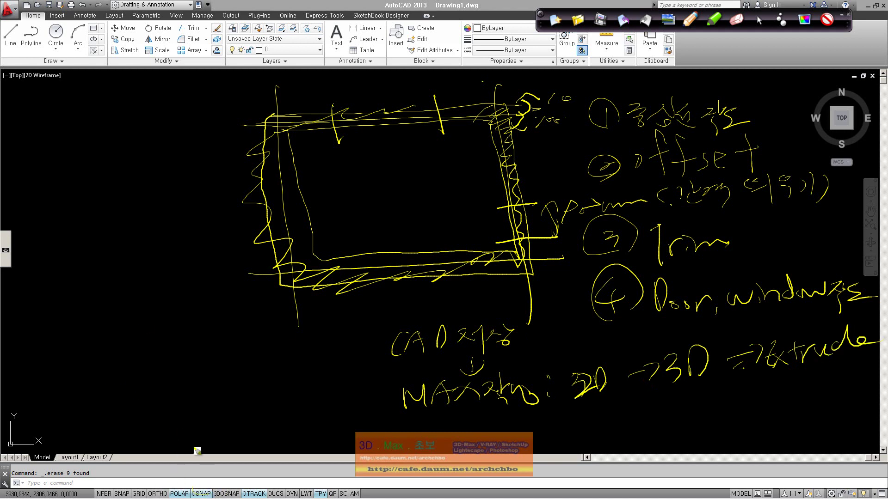
Step: Sketch two lines meeting at a corner beside the floor plan and highlight the matching upper wall corner on the plan
drag(99, 229, 184, 207)
drag(101, 229, 126, 295)
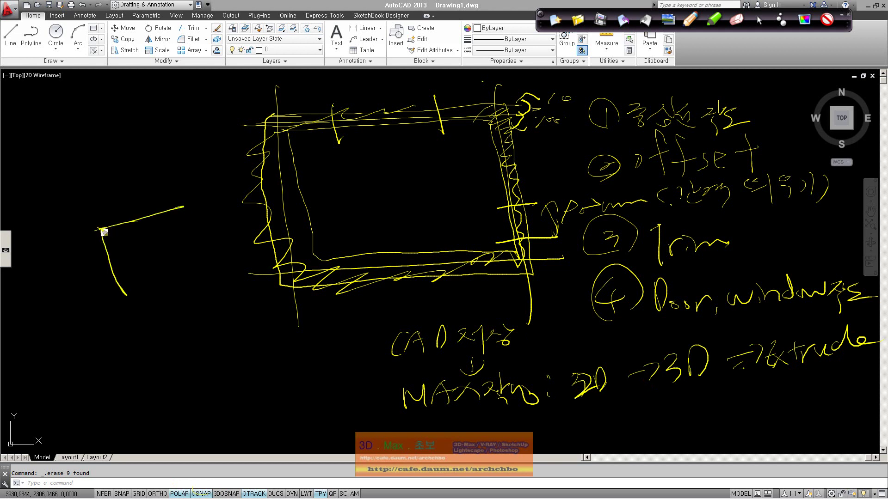
mouse_move(284, 118)
mouse_down()
mouse_move(269, 135)
mouse_move(273, 116)
mouse_move(274, 132)
mouse_up()
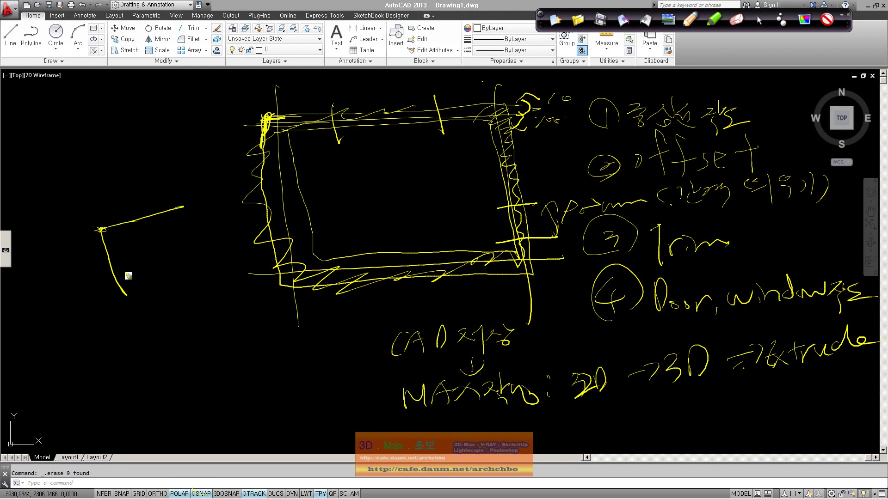
Step: Mark the shared corner of the two sketched lines, then underline "Extrude" and put an X beneath it
drag(102, 231, 100, 229)
drag(742, 381, 819, 366)
drag(767, 389, 803, 404)
Step: Sketch a square with a gap at its upper corner below the two lines and a double-line wall outline above it
mouse_move(152, 311)
mouse_down()
mouse_move(163, 404)
mouse_move(257, 401)
mouse_move(276, 301)
mouse_move(264, 404)
mouse_move(245, 401)
mouse_up()
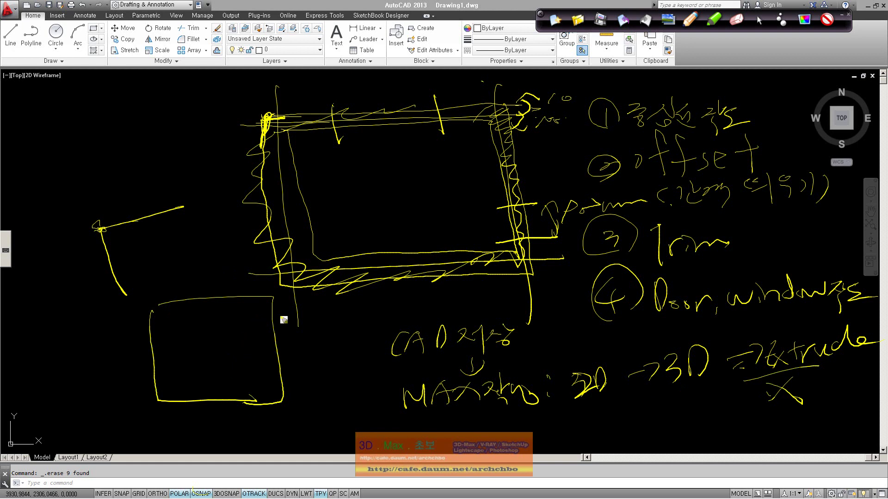
mouse_move(63, 139)
mouse_down()
mouse_move(65, 116)
mouse_move(201, 90)
mouse_move(121, 218)
mouse_move(79, 133)
mouse_move(188, 122)
mouse_move(189, 190)
mouse_up()
mouse_move(190, 84)
mouse_down()
mouse_move(215, 200)
mouse_move(187, 189)
mouse_up()
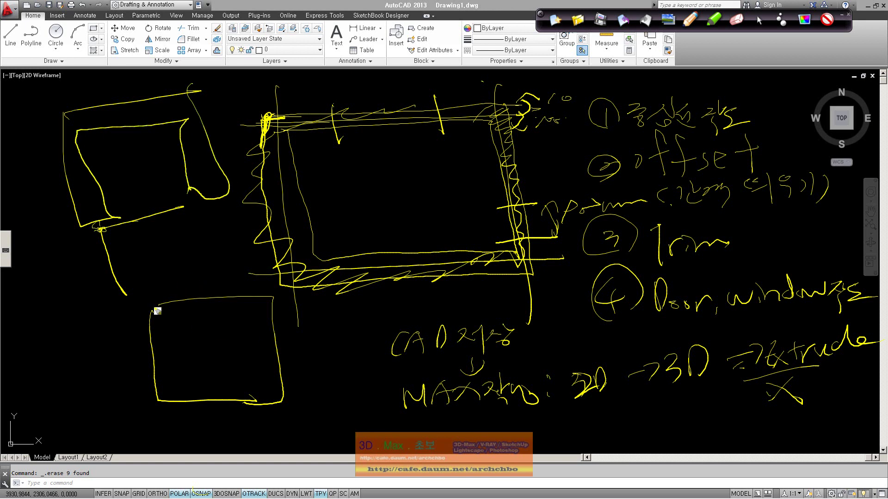
Step: Annotate the square's open upper corner with a cross and a short note, and bracket the "2D → 3D" text from below
mouse_move(177, 303)
mouse_down()
mouse_move(169, 297)
mouse_move(192, 327)
mouse_move(212, 313)
mouse_move(207, 342)
mouse_move(245, 350)
mouse_up()
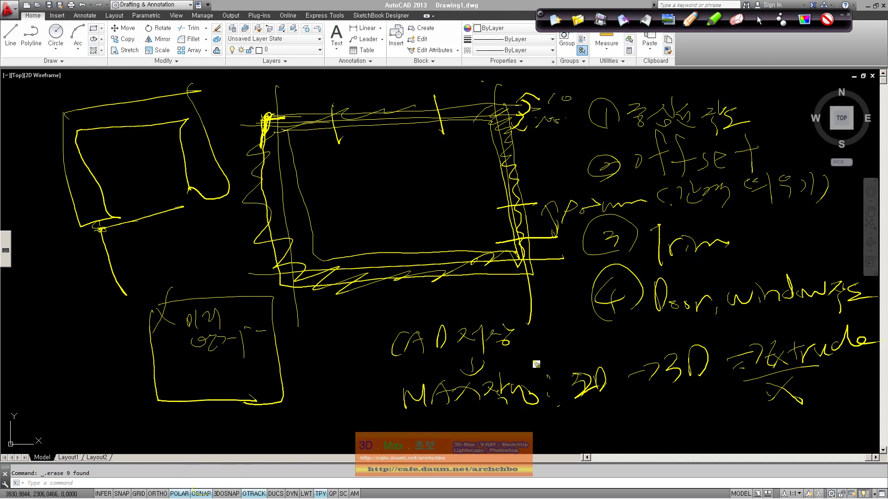
mouse_move(610, 401)
mouse_down()
mouse_move(699, 407)
mouse_move(715, 399)
mouse_up()
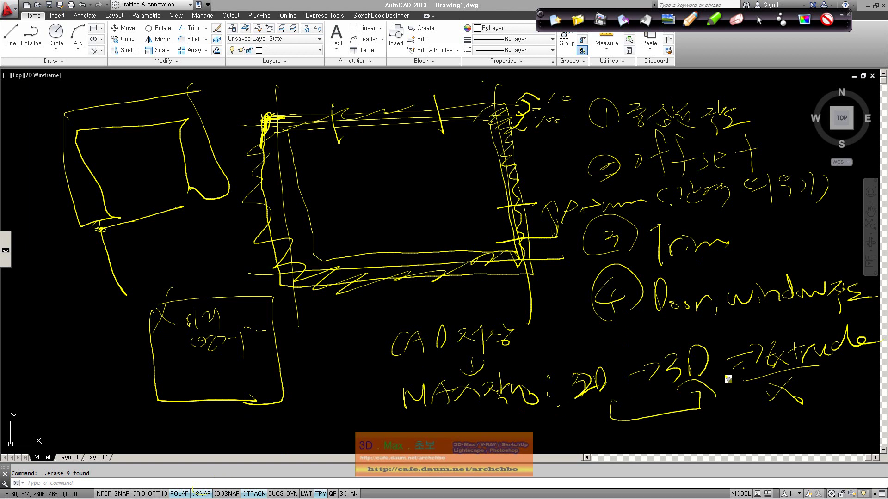
Step: Clear all pen sketches and return to the normal pointer with no command active
click(554, 22)
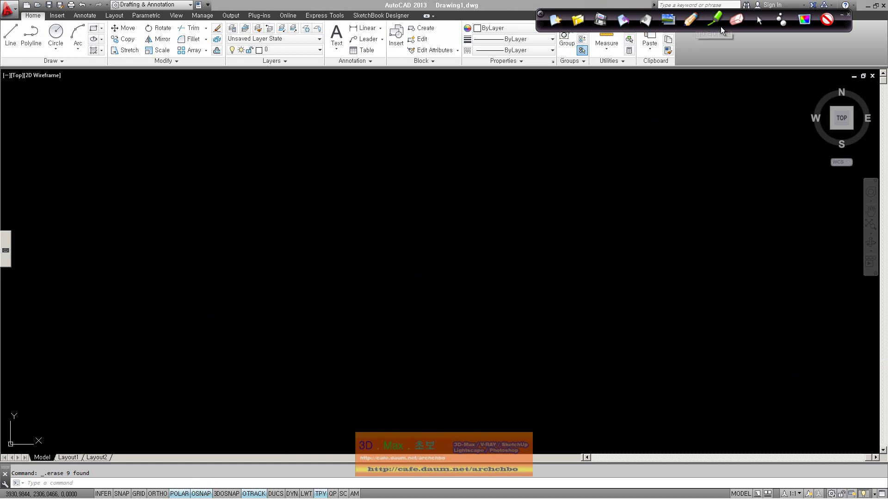
click(755, 26)
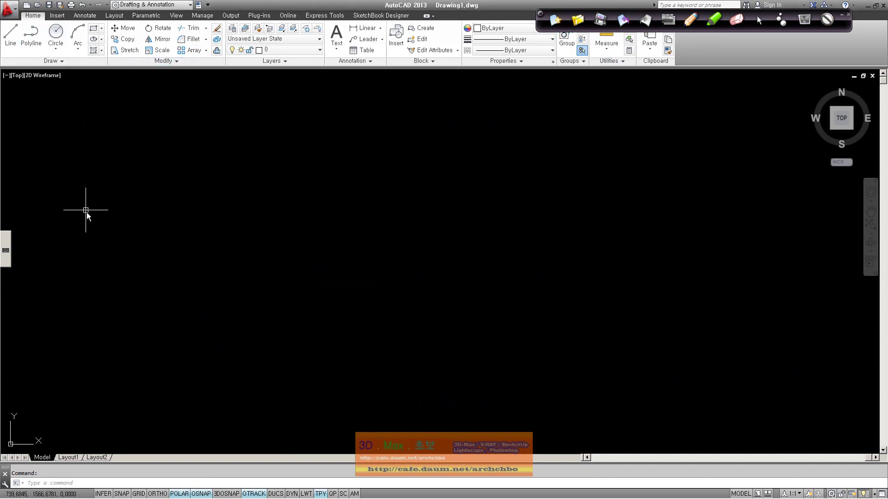
key(Escape)
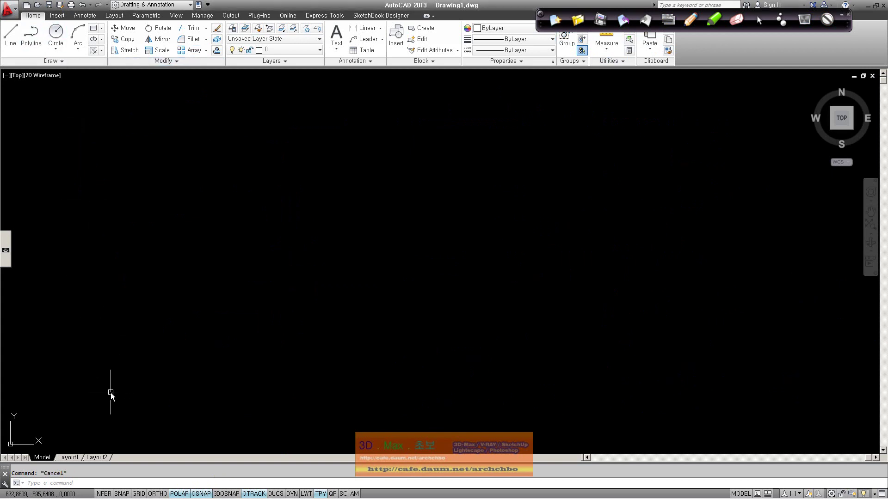
text(POLY)
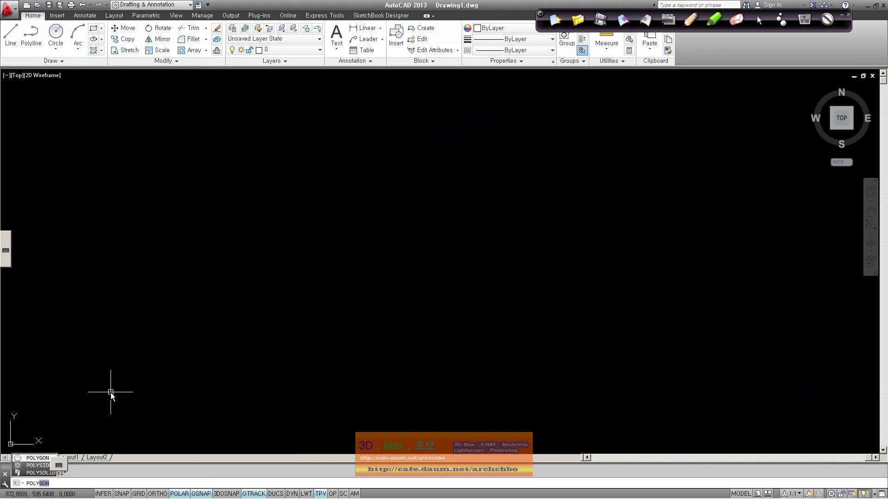
text(GON)
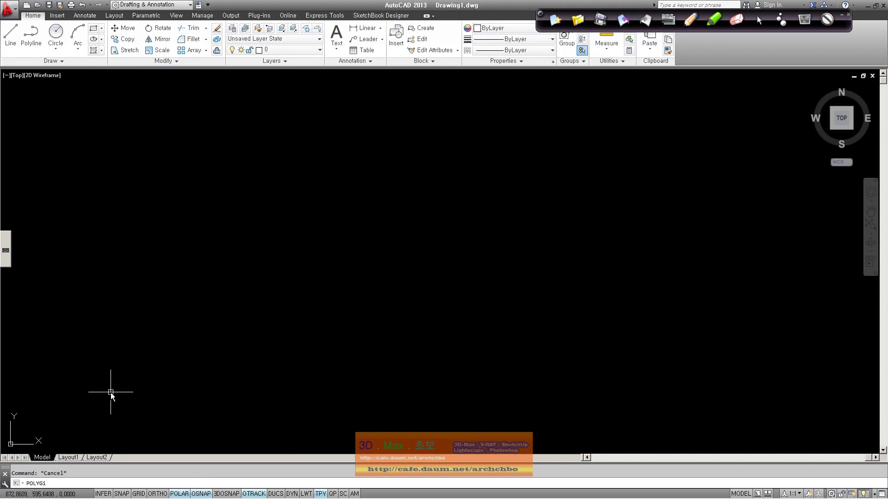
key(Return)
key(Escape)
text(p)
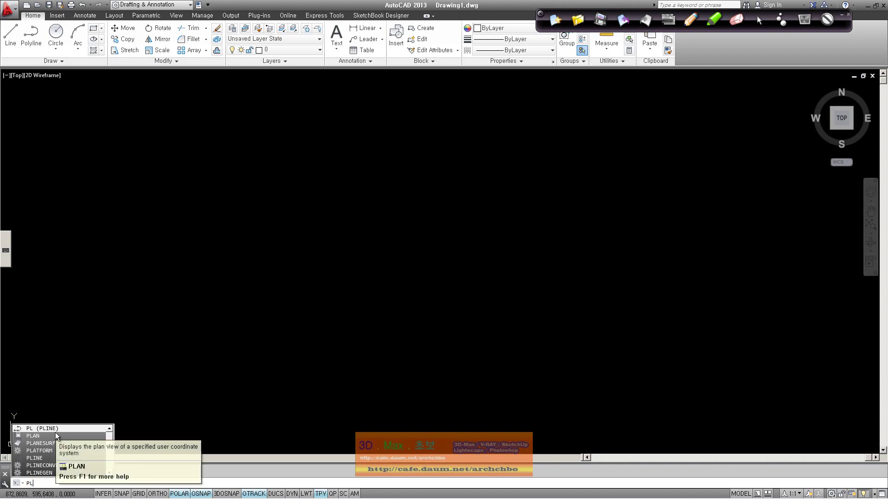
key(Escape)
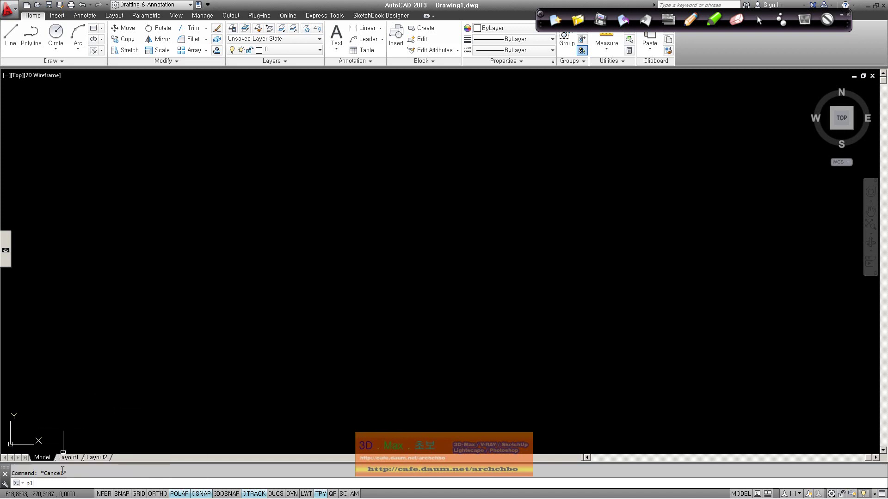
text(e)
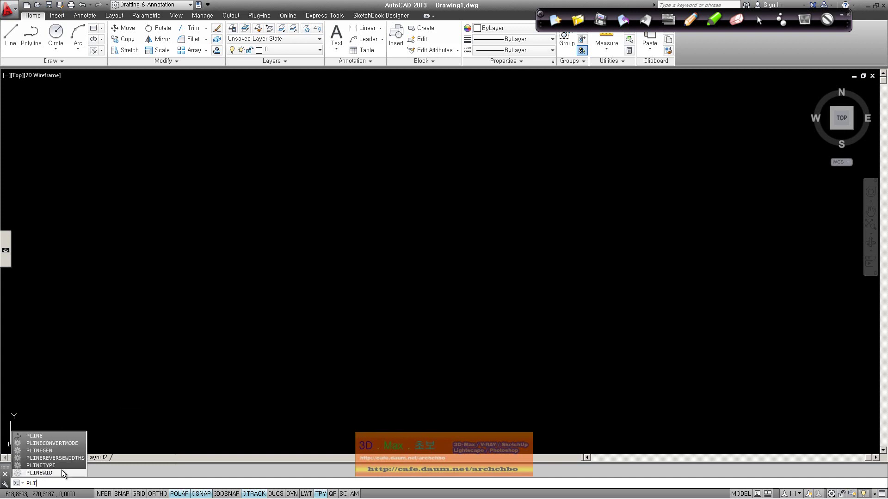
key(Escape)
Step: Start a polyline with PLINE, switch to Arc, and draw three alternating semicircular arcs in a horizontal wave
text(pl)
key(Return)
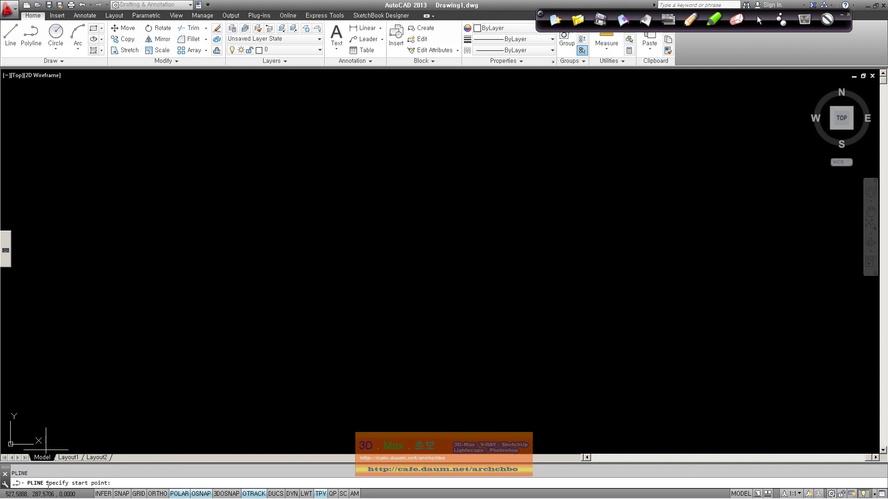
click(154, 137)
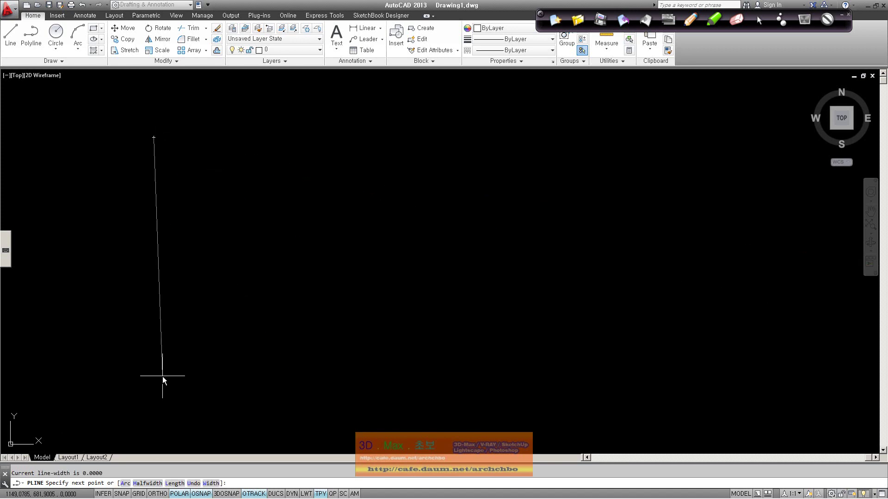
click(126, 484)
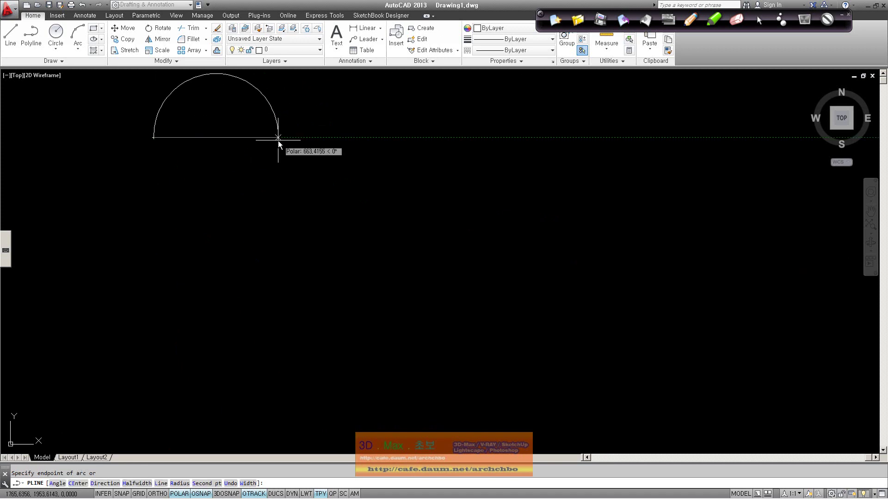
click(278, 137)
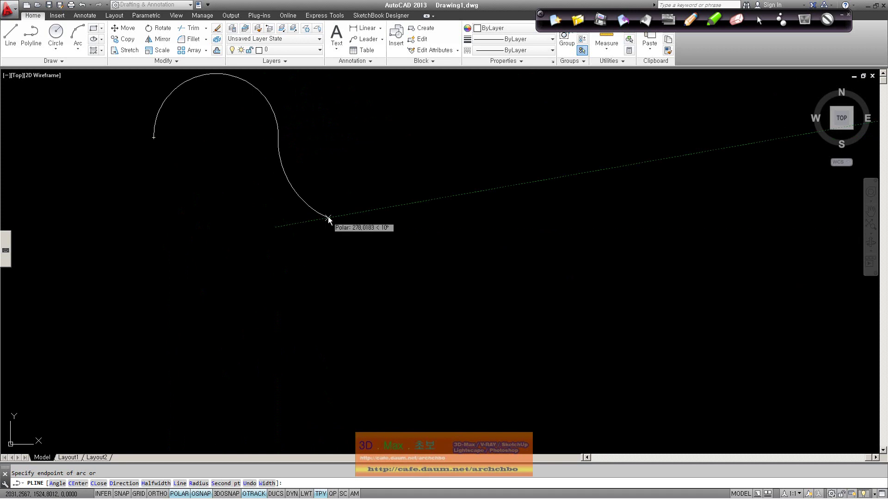
click(379, 138)
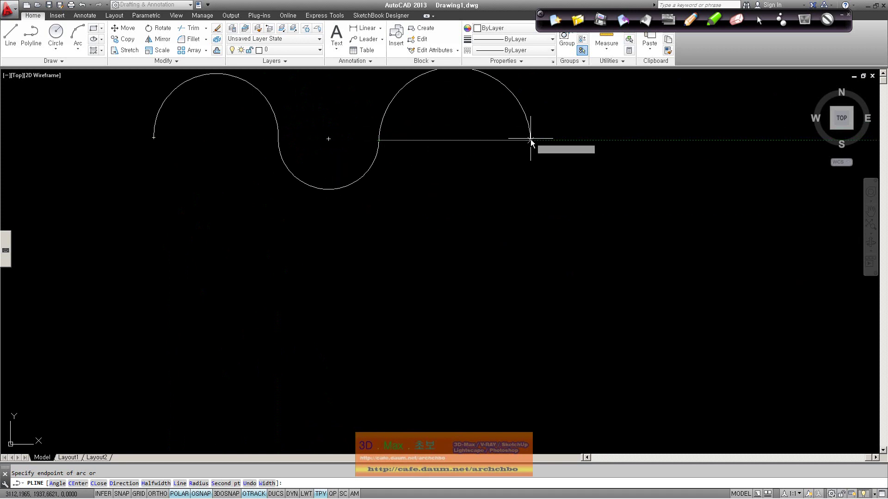
click(526, 140)
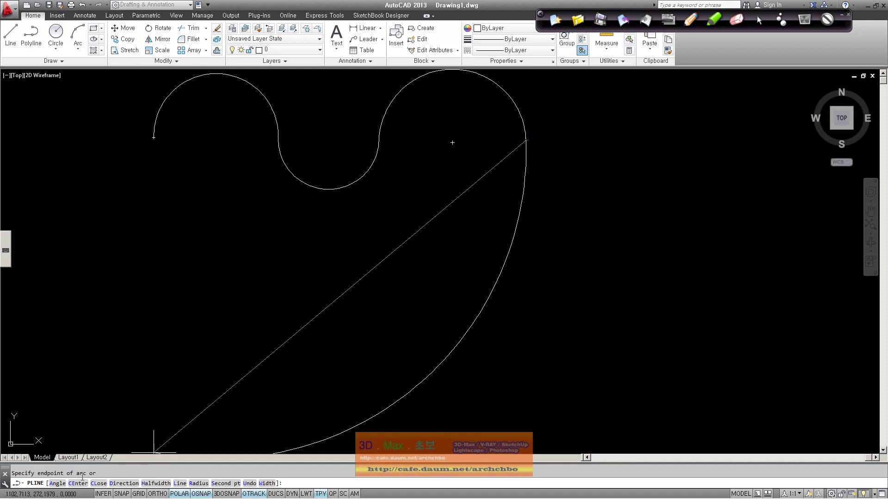
Step: Add an arc with the Direction option, starting straight down and curling back to end beneath the third arc
click(135, 483)
click(526, 233)
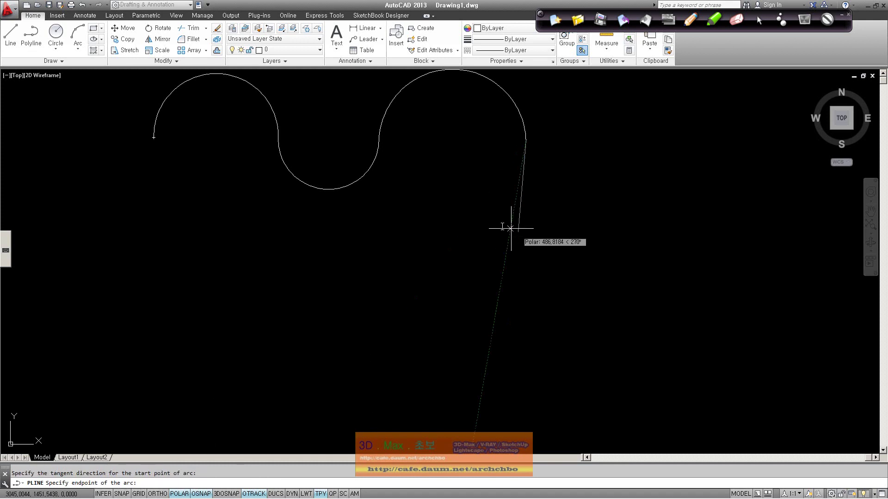
click(434, 140)
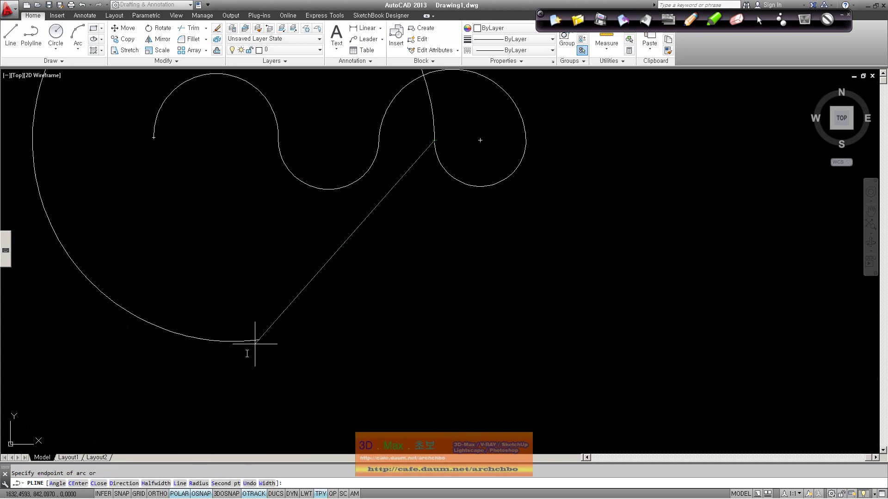
Step: Switch the polyline to Line, add a vertical segment about 900 units down and a horizontal one to its left, and finish it
click(180, 483)
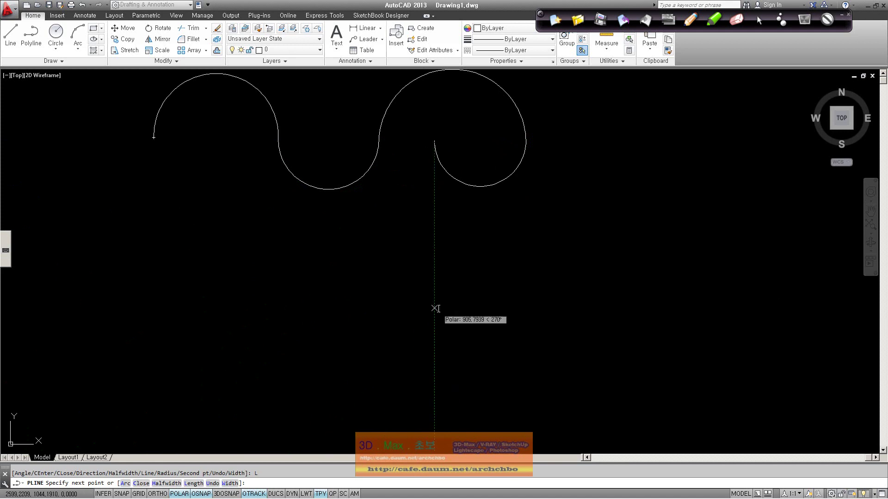
click(434, 306)
click(260, 305)
right_click(260, 306)
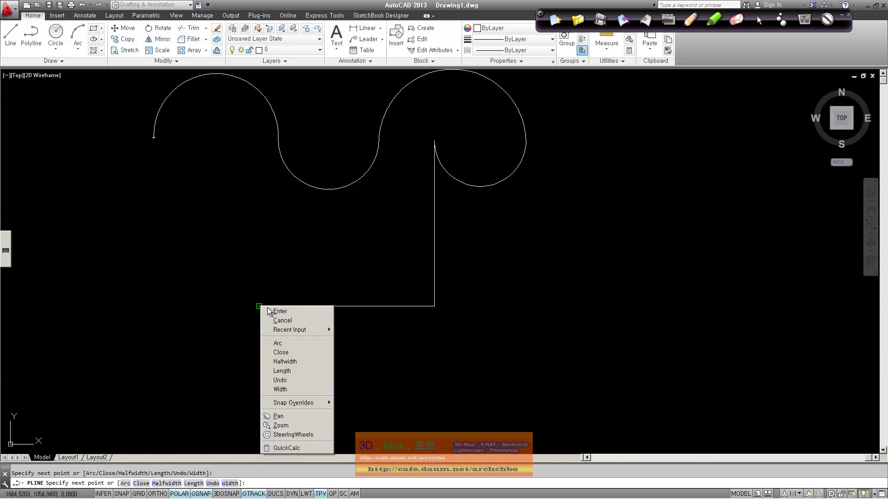
click(275, 311)
Step: Draw a closed four-sided polyline below the wave with starting and ending widths of 50
click(32, 32)
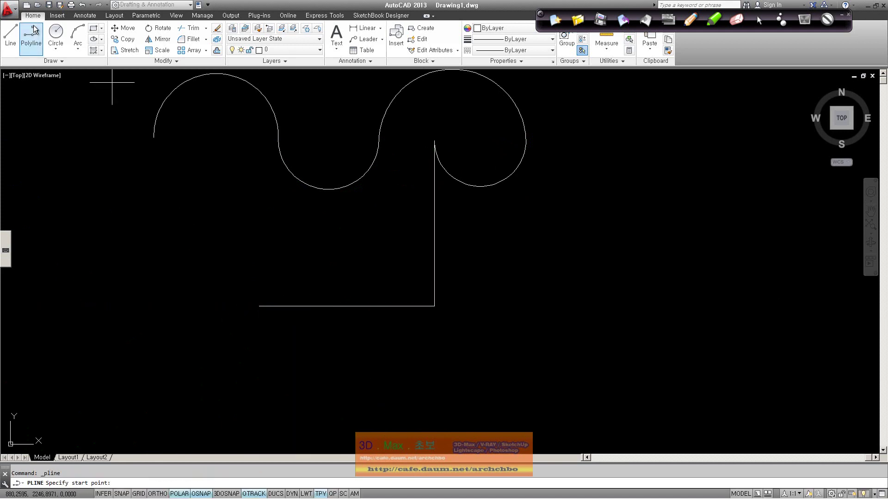
click(87, 236)
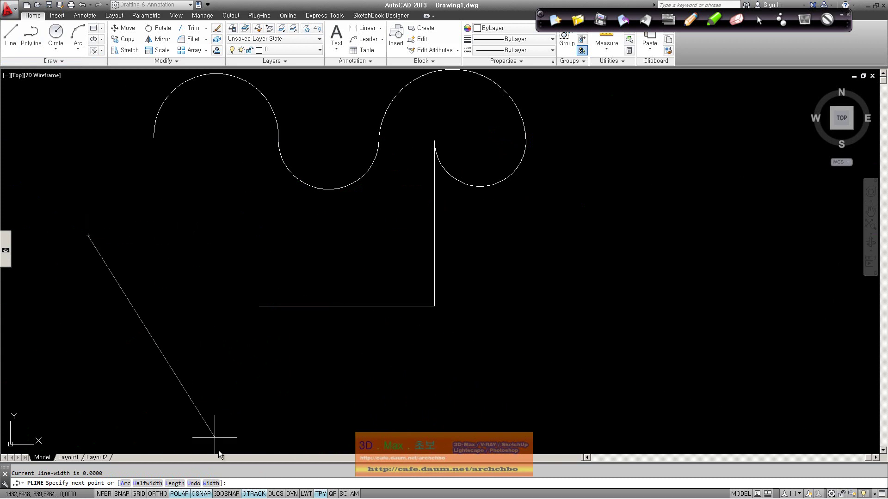
click(210, 484)
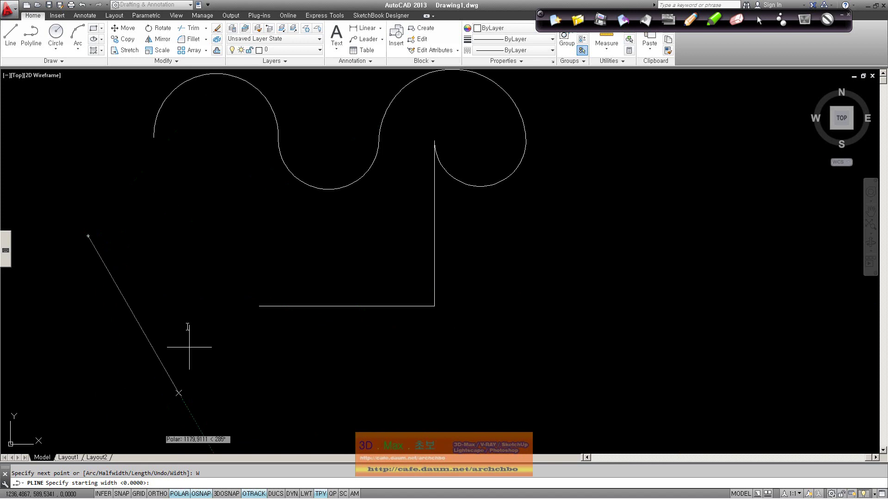
text(50)
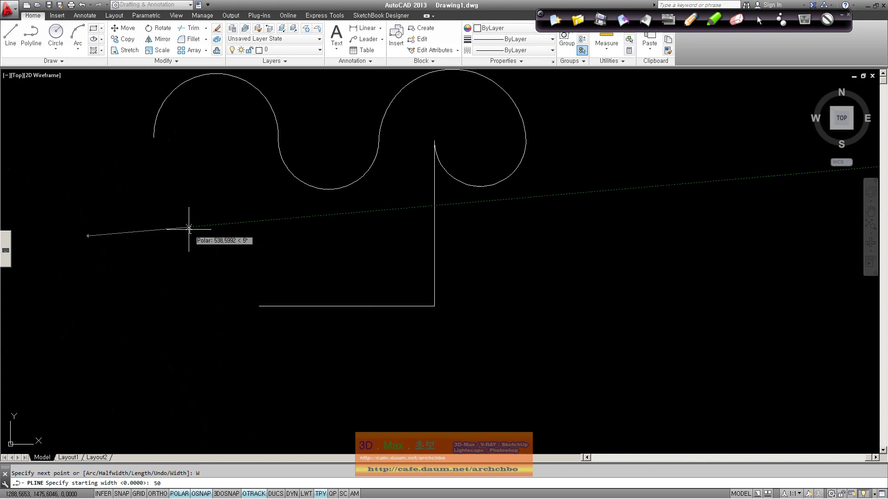
key(Return)
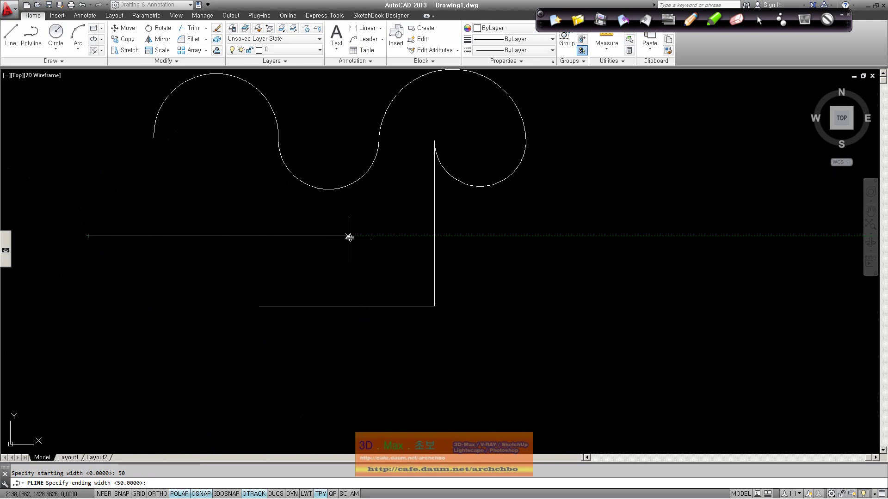
text(50)
key(Return)
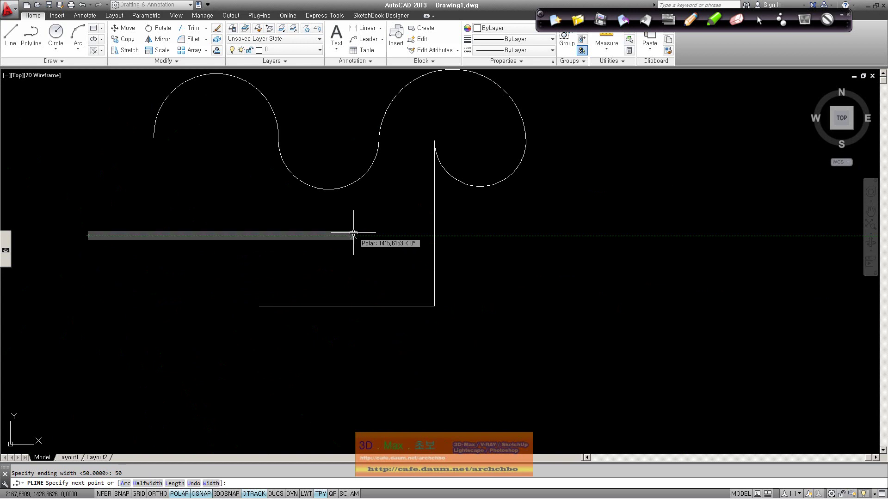
click(365, 236)
click(360, 392)
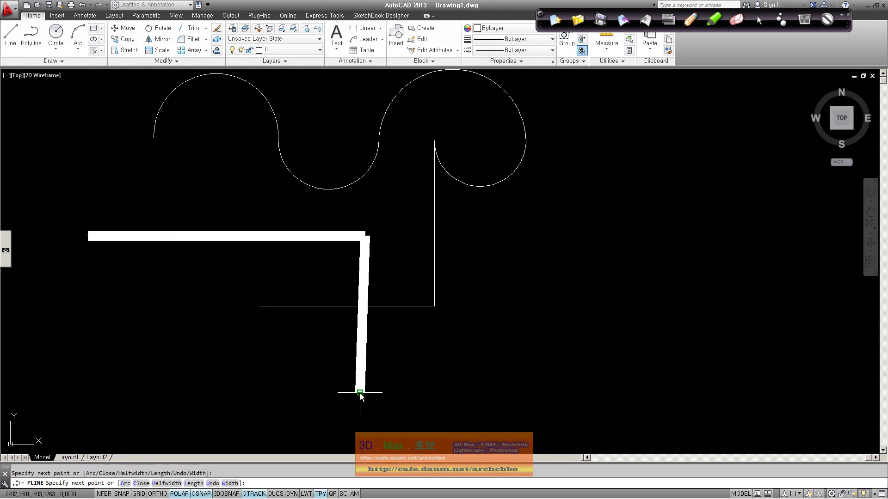
click(139, 382)
click(88, 237)
right_click(127, 268)
click(145, 277)
Step: Start a new polyline to the right of the thick four-sided shape and set its starting and ending widths to 0
click(31, 35)
click(513, 259)
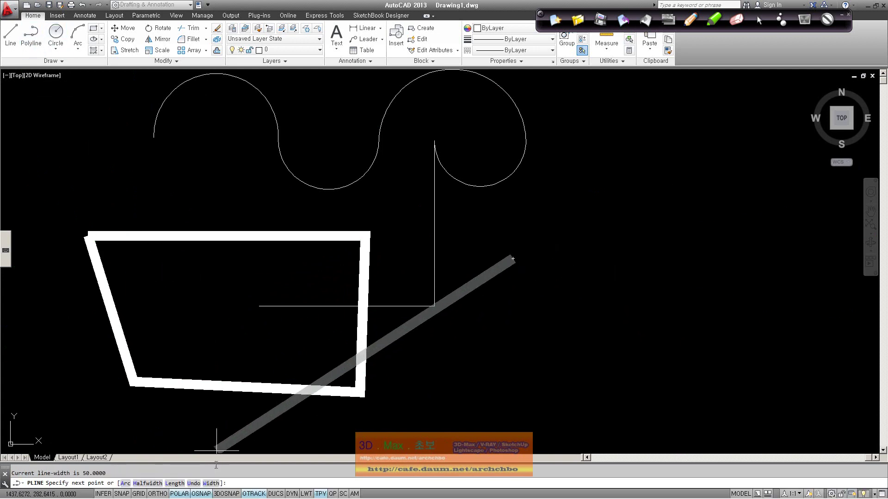
click(212, 483)
text(0)
key(Return)
text(0)
key(Return)
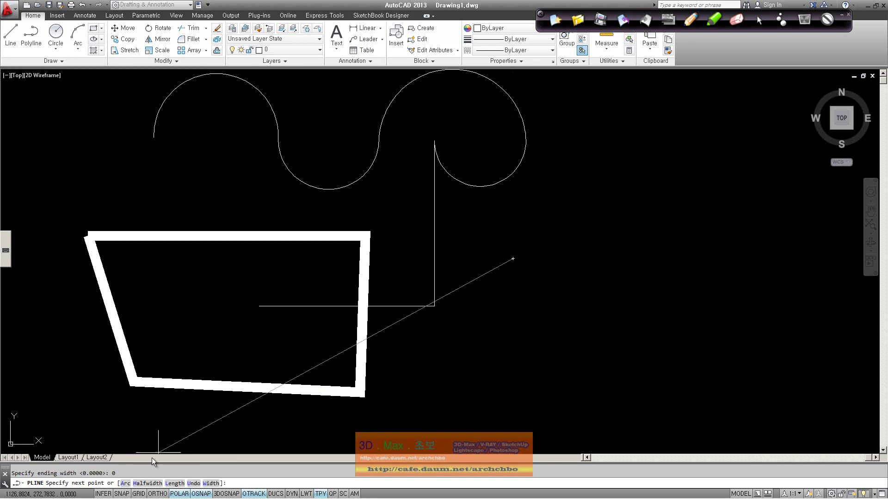
Step: Set the polyline's starting half-width to 25 with a much larger ending half-width, then draw one widening wedge segment and finish it
click(148, 484)
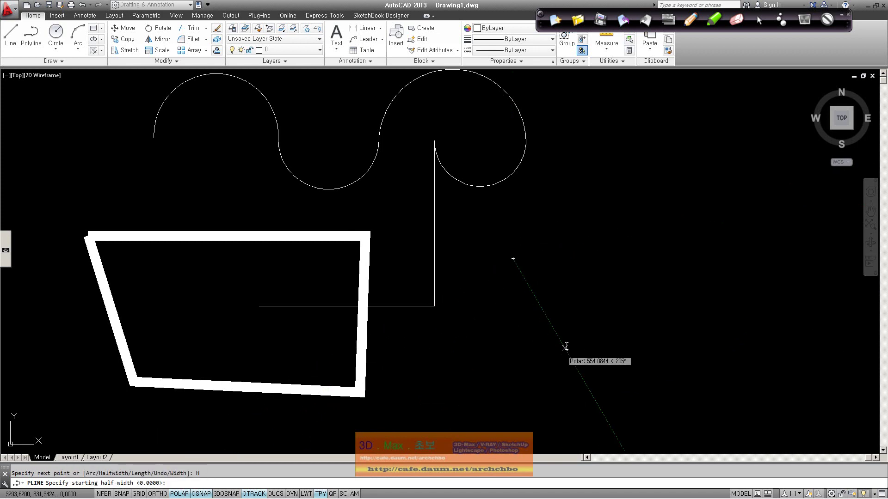
text(25)
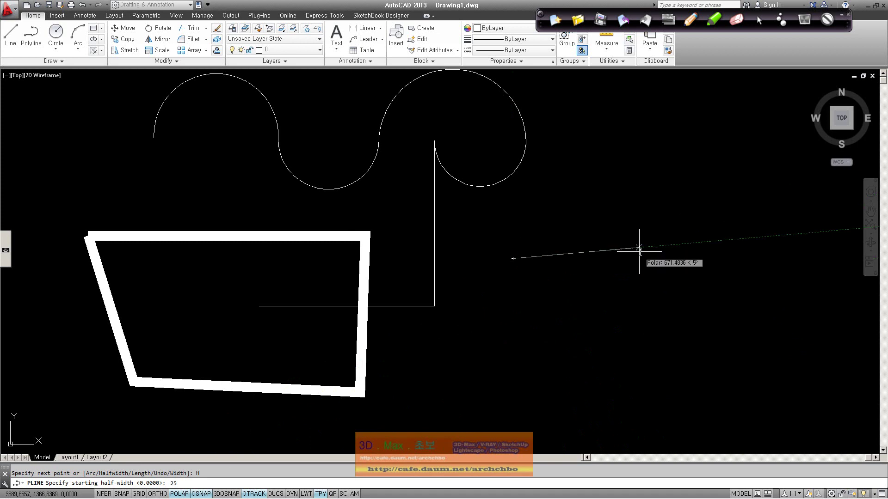
key(Return)
key(Return)
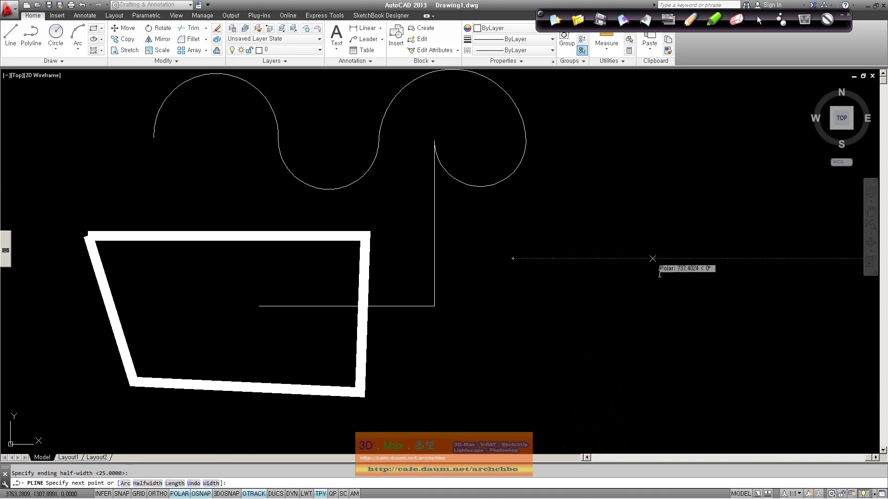
click(661, 265)
right_click(713, 319)
click(733, 323)
scroll(514, 282, down, 2)
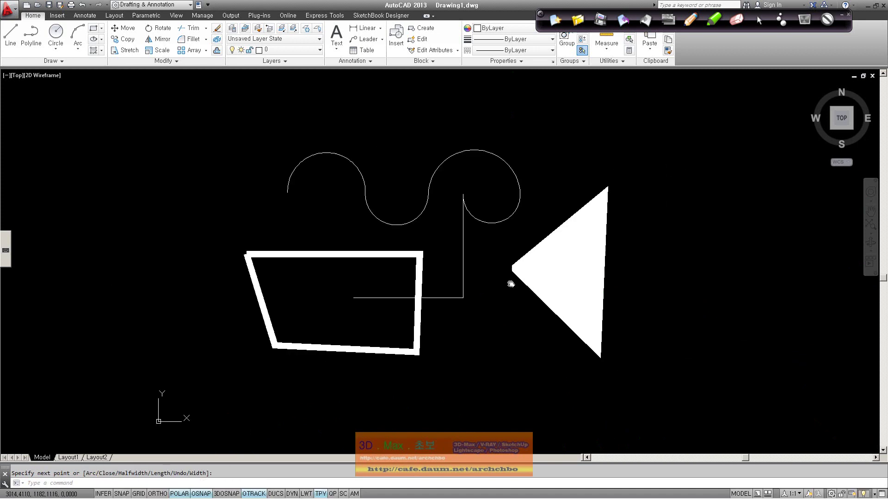
Step: Erase all the drawn polylines, including the wave, the thick four-sided shape and the wedge
middle_drag(512, 281, 447, 267)
click(589, 341)
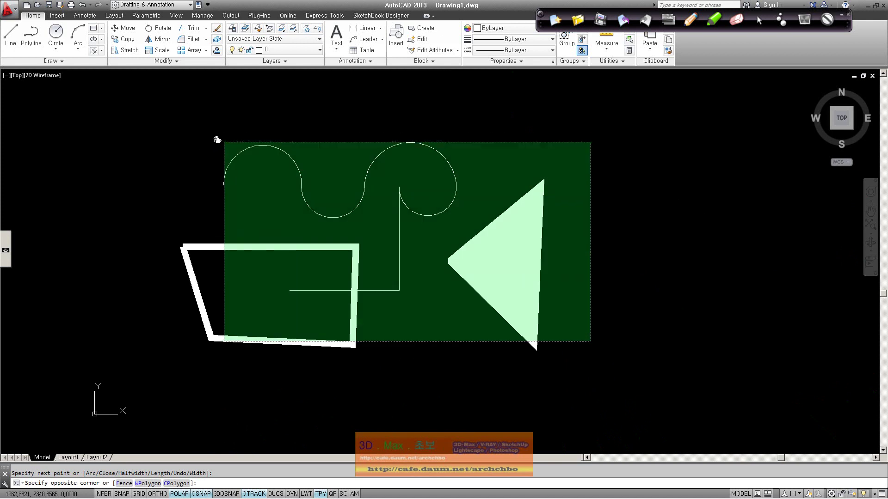
click(232, 145)
click(615, 395)
click(131, 92)
key(Delete)
middle_drag(248, 230, 206, 199)
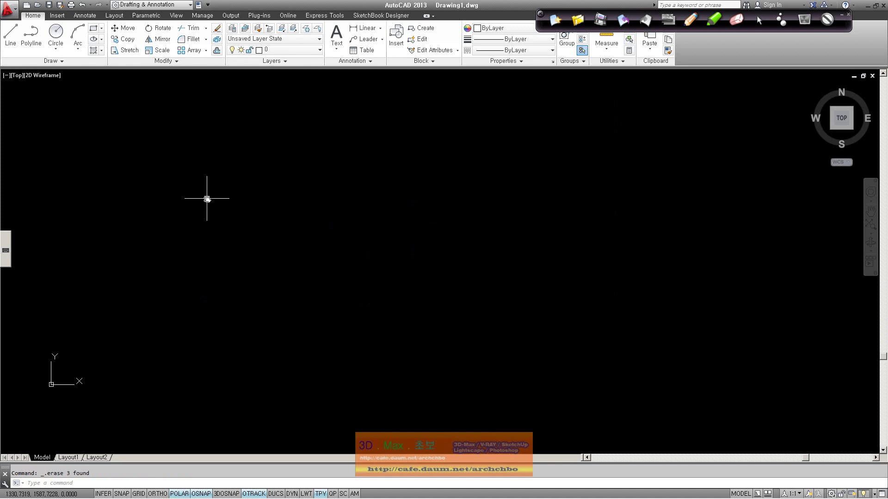
Step: Draw a single short horizontal polyline segment at the current large width and finish it
click(31, 37)
click(161, 150)
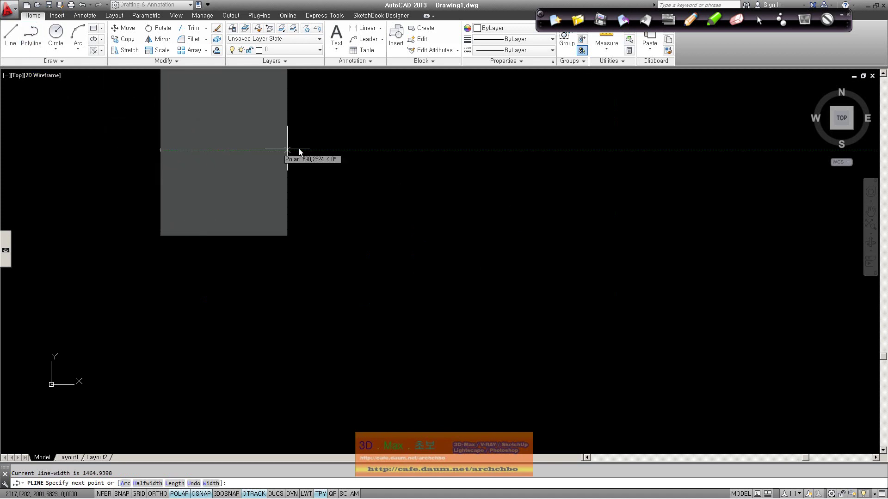
click(310, 150)
right_click(347, 242)
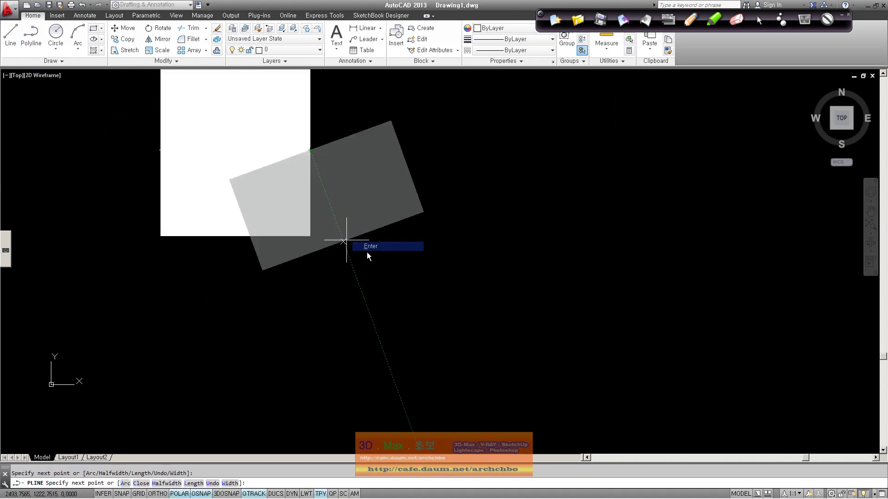
click(370, 245)
middle_drag(244, 308, 259, 307)
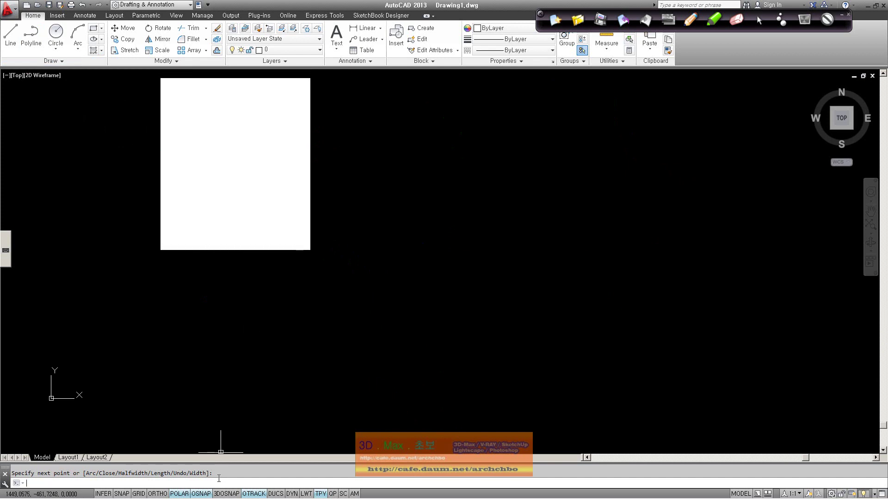
text(pedi)
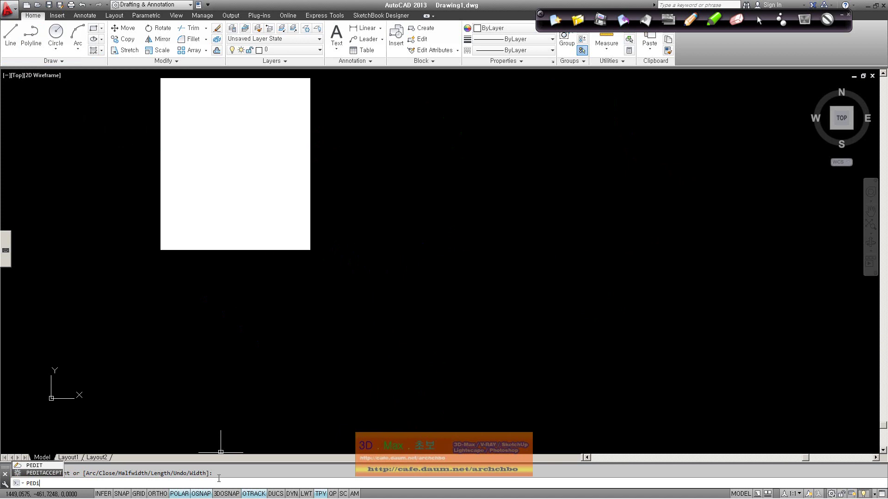
text(t)
key(Return)
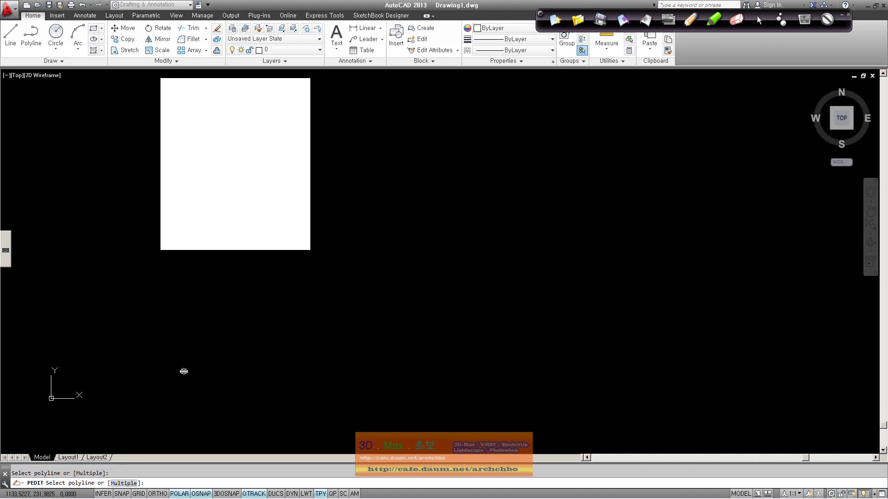
click(274, 249)
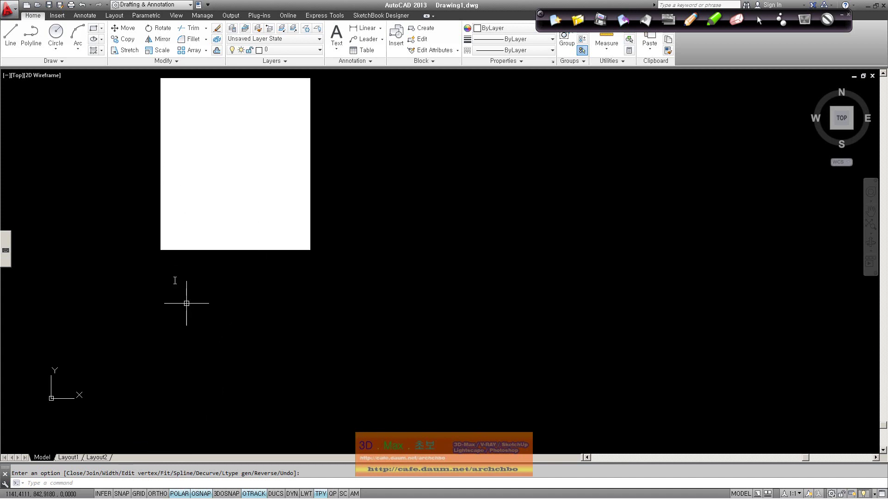
Step: Start a new polyline below the white block, set its starting width to 0 and pick a point for the ending width
click(31, 37)
click(240, 343)
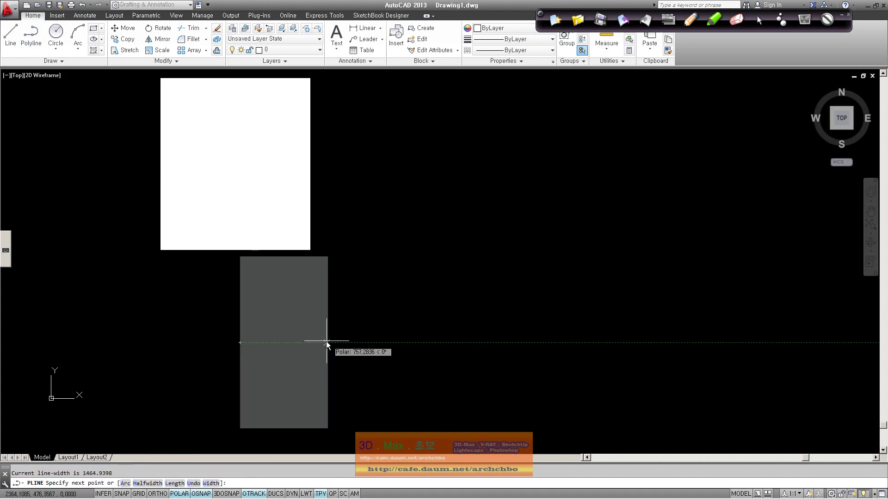
text(W)
key(Return)
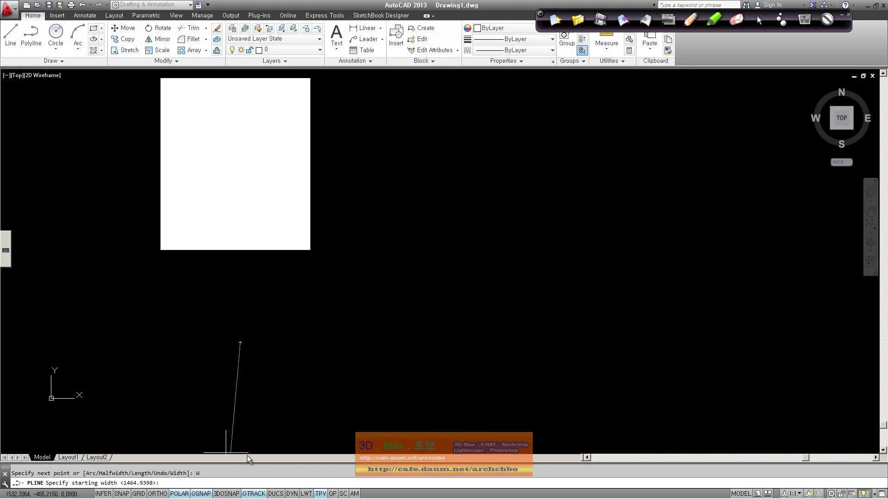
text(0)
key(Return)
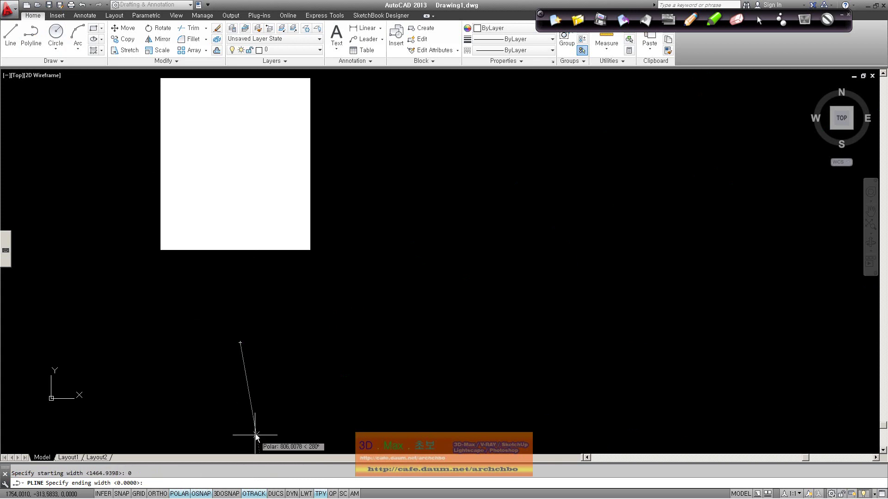
click(481, 343)
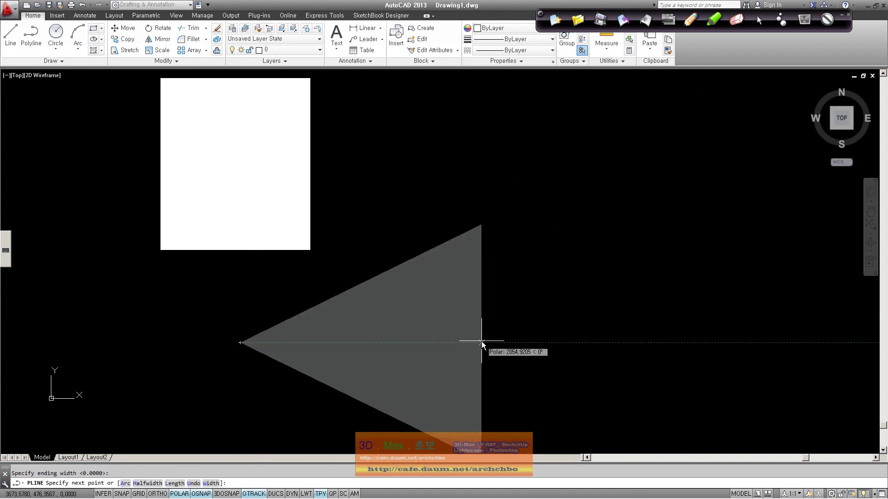
Step: Set the polyline's starting half-width to 0 and pick a point to its right for the ending half-width
text(H)
key(Return)
text(0)
key(Return)
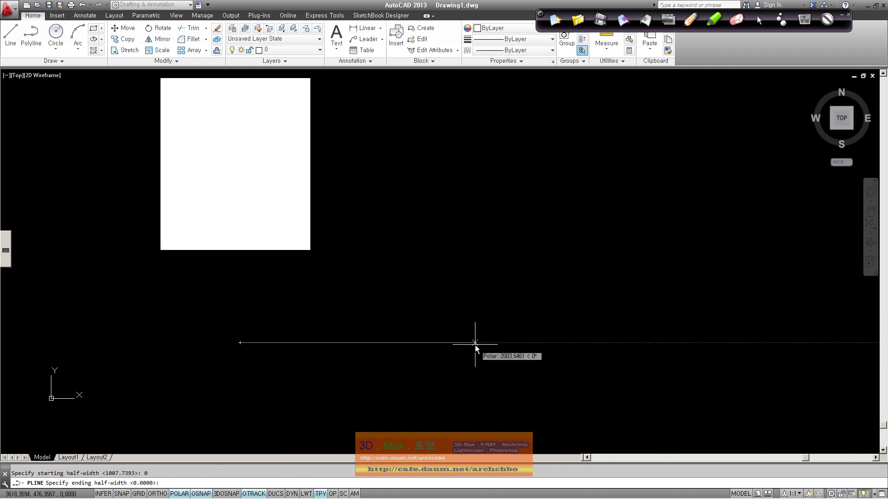
click(475, 345)
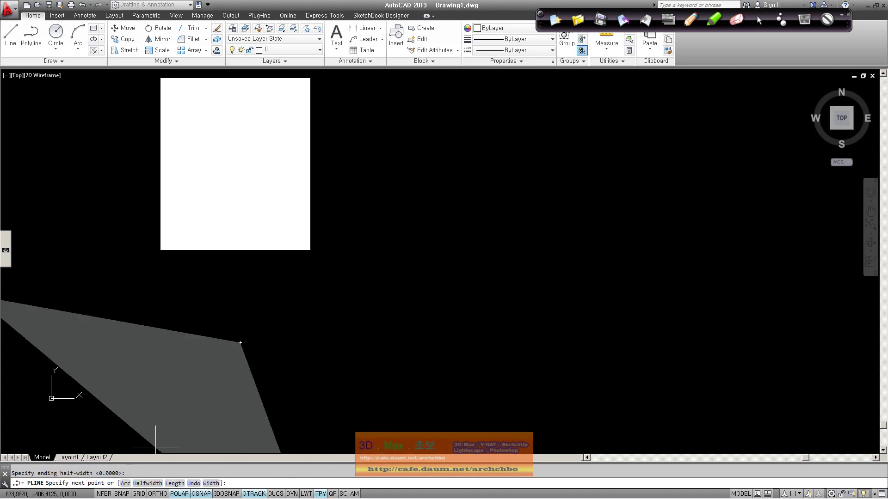
Step: Set the polyline's starting and ending half-widths to 0, then draw one horizontal segment below the white block and finish it
text(H)
key(Return)
text(0)
key(Return)
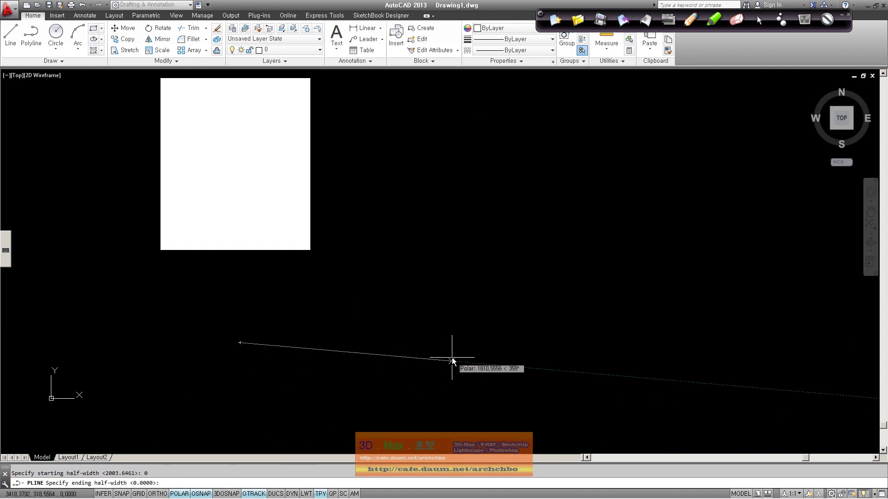
text(0)
key(Return)
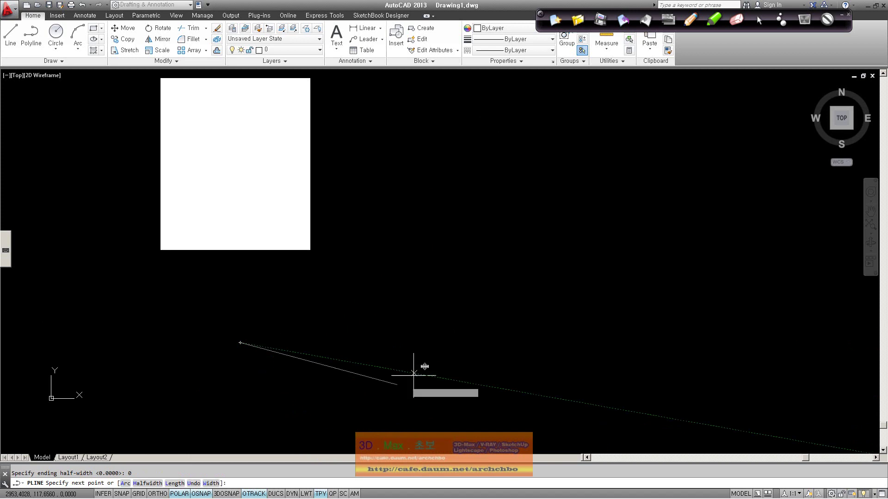
click(458, 342)
right_click(537, 338)
click(565, 346)
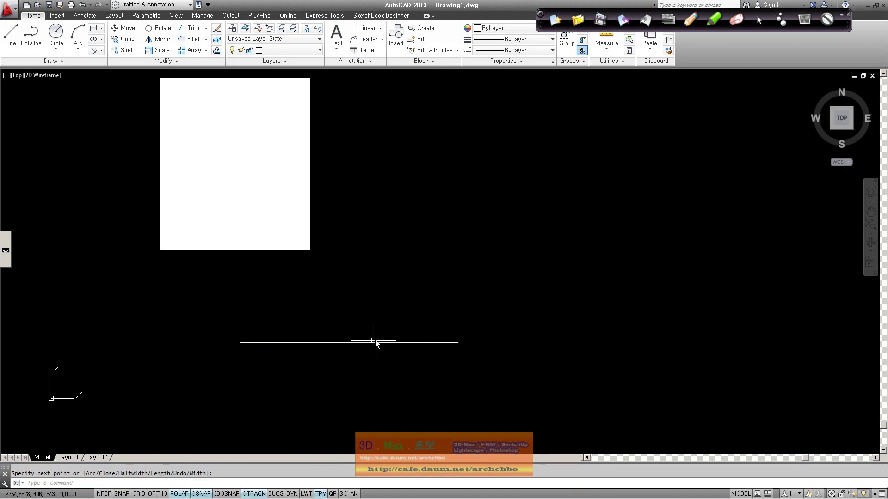
Step: Draw an open five-segment thin polyline in a rough pentagon shape to the right of the white block
click(31, 35)
click(410, 195)
click(585, 125)
click(659, 233)
click(617, 308)
click(442, 286)
right_click(434, 239)
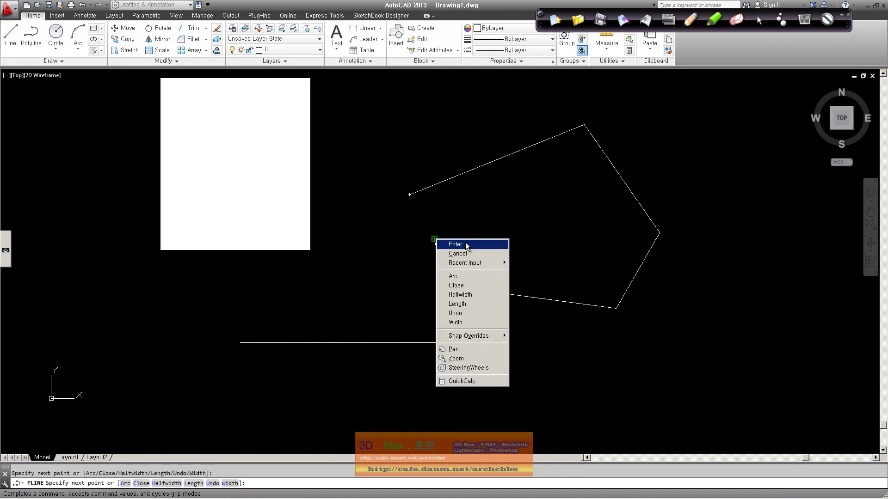
click(468, 243)
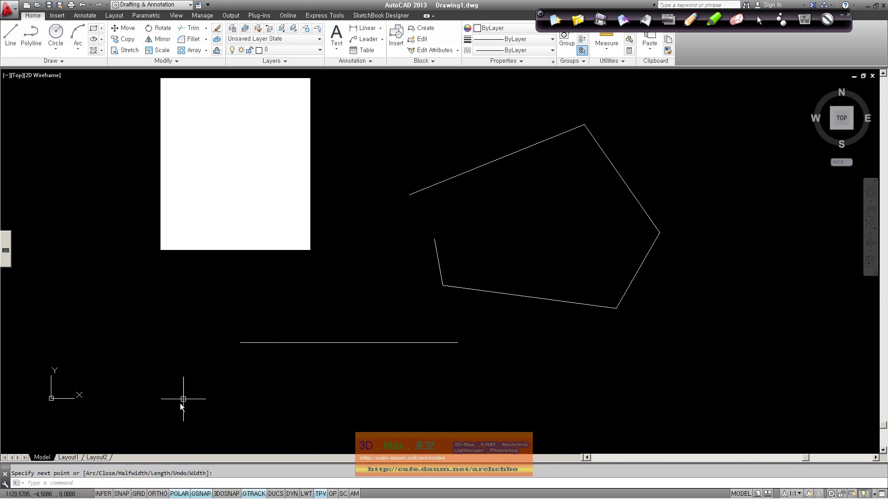
Step: With PEDIT's Edit vertex option, move the open polyline's first vertex inward, and reposition it nearly level with the shape's top corner
text(pedit)
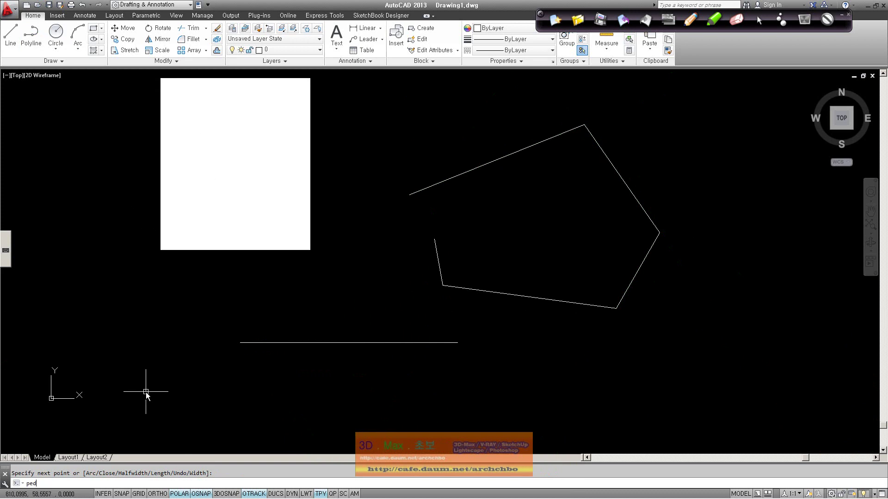
key(Return)
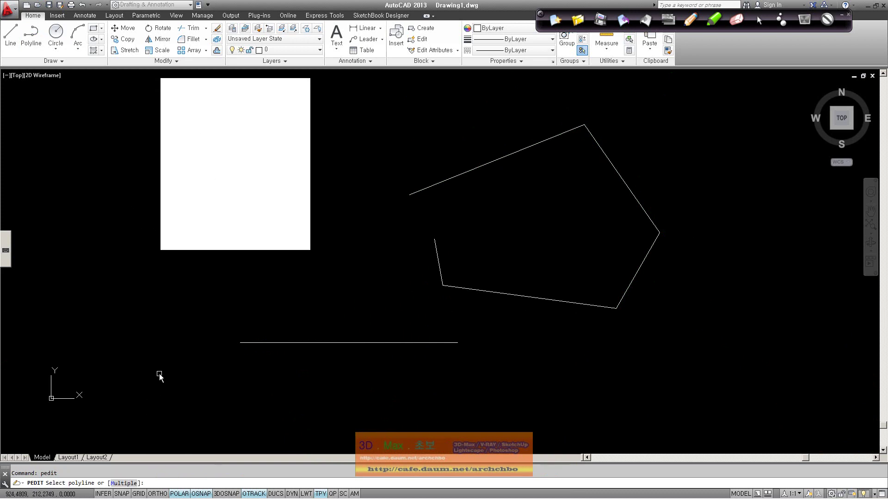
click(473, 289)
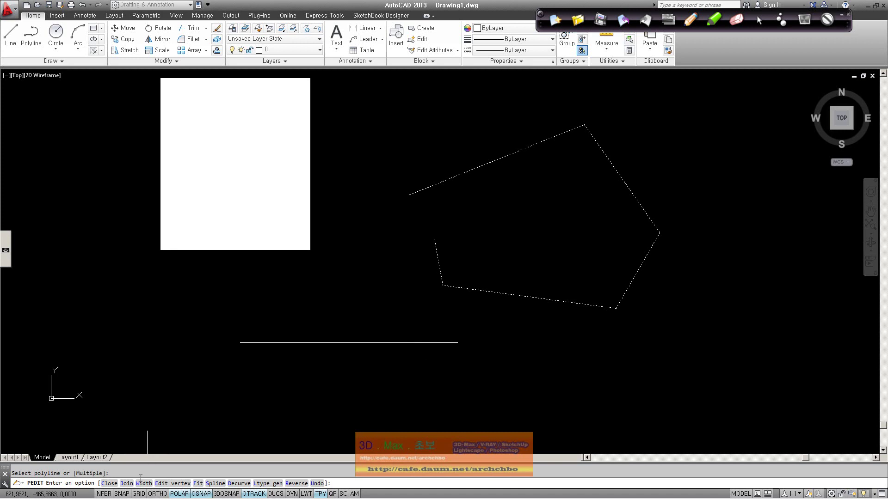
click(180, 483)
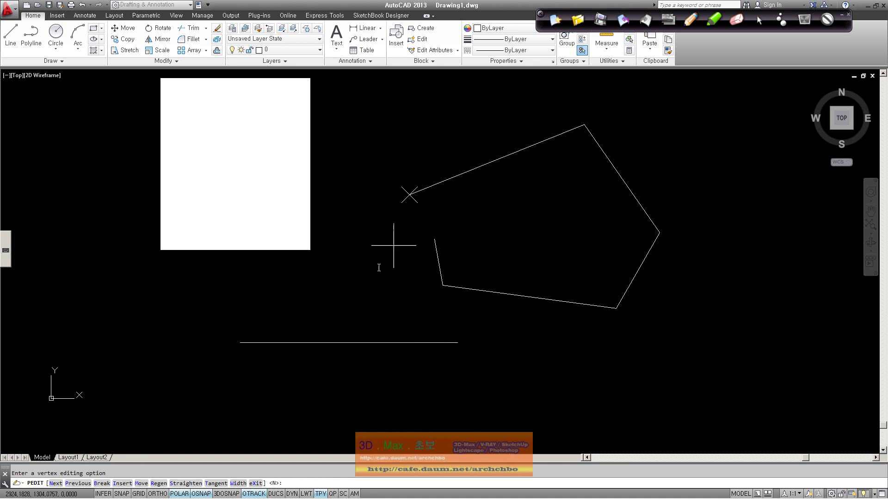
click(142, 484)
click(470, 223)
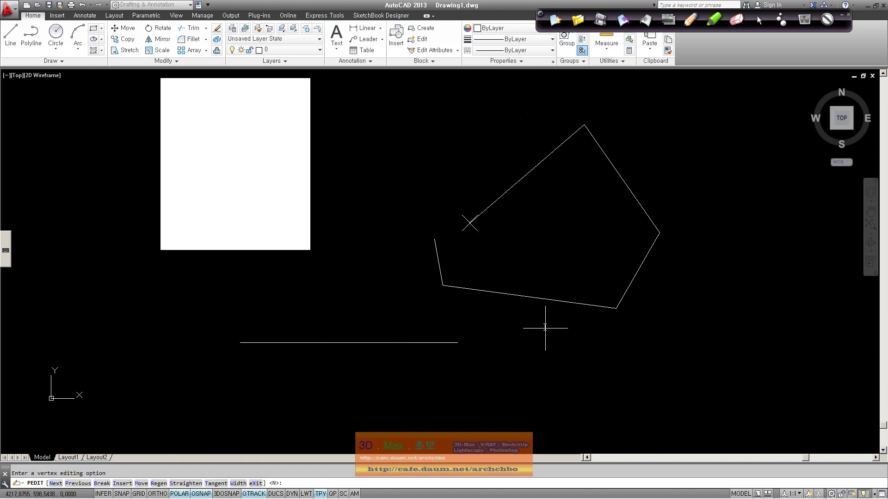
click(141, 484)
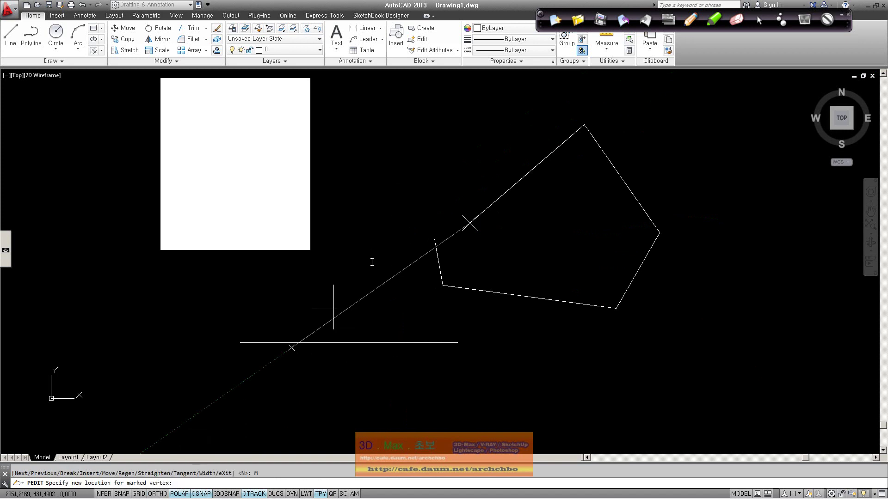
click(445, 132)
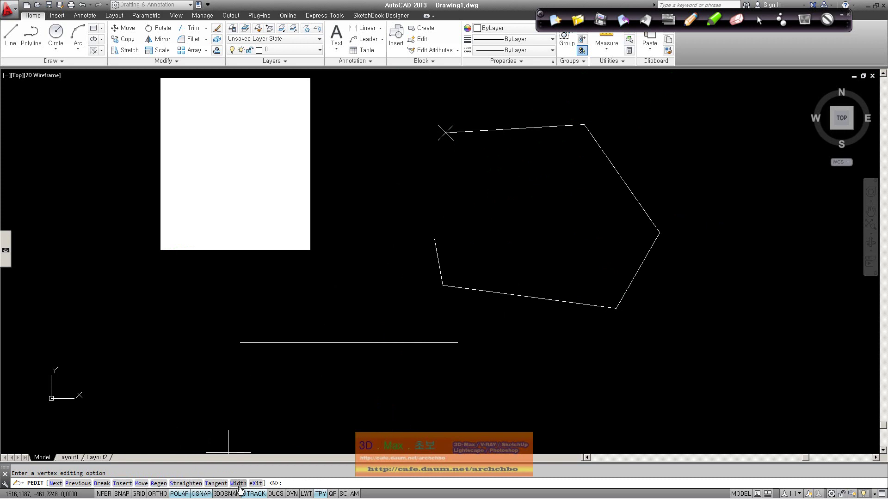
Step: Insert a new vertex midway along the polyline's upper segment and move it down into the shape
click(122, 484)
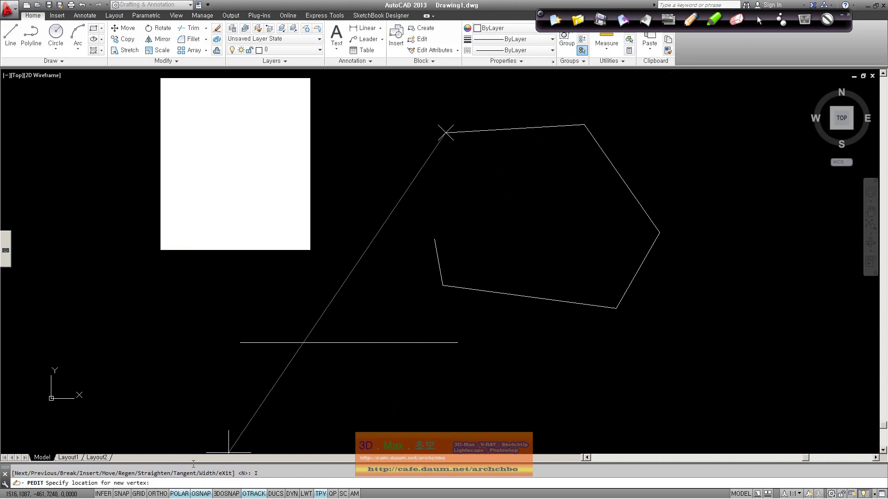
click(514, 128)
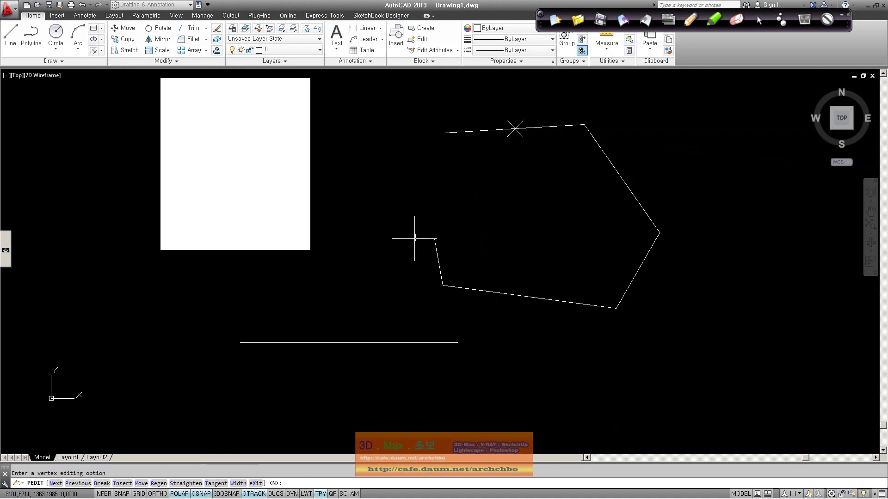
click(141, 483)
click(505, 176)
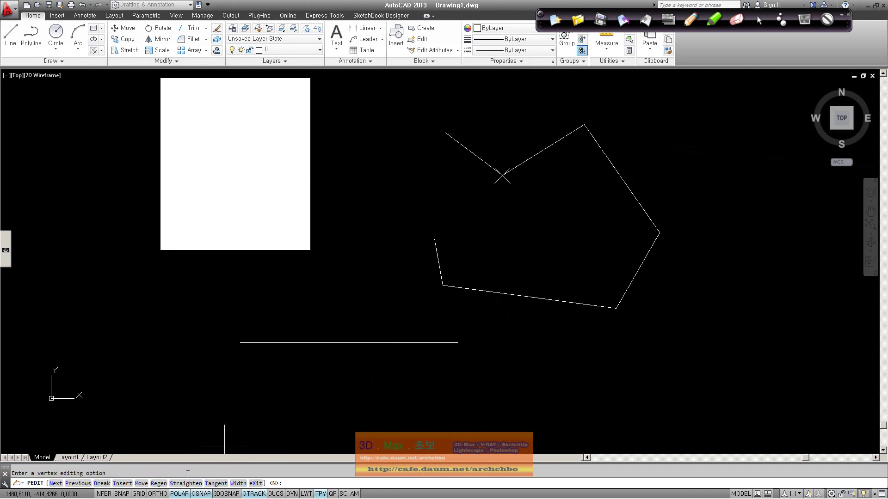
Step: Insert another vertex on the shape's lower edge, move it up inside toward the right corner, and leave polyline editing
click(122, 484)
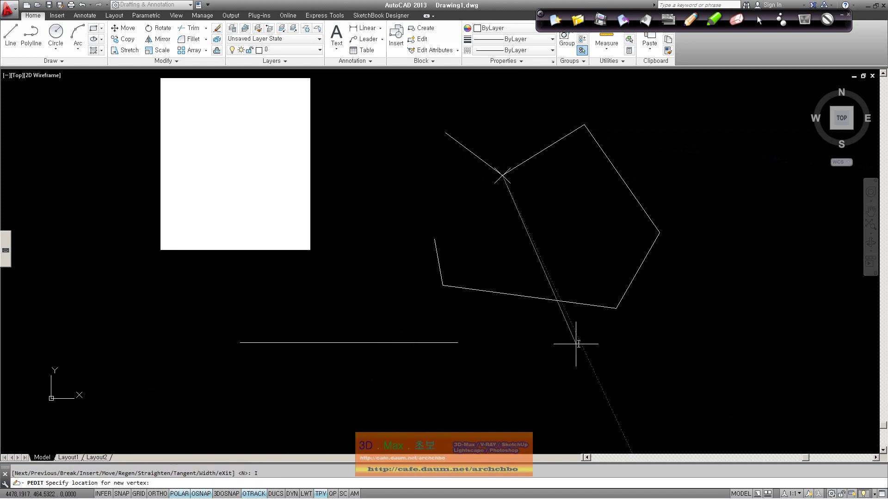
click(535, 297)
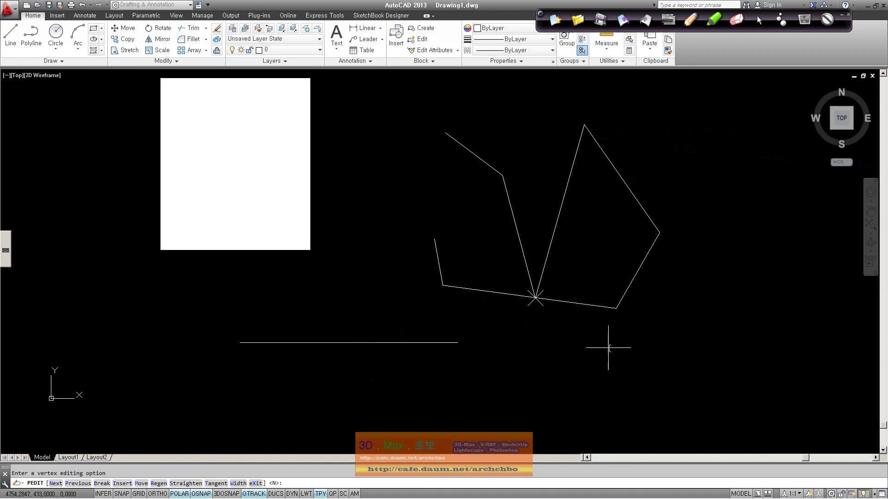
click(142, 484)
click(594, 240)
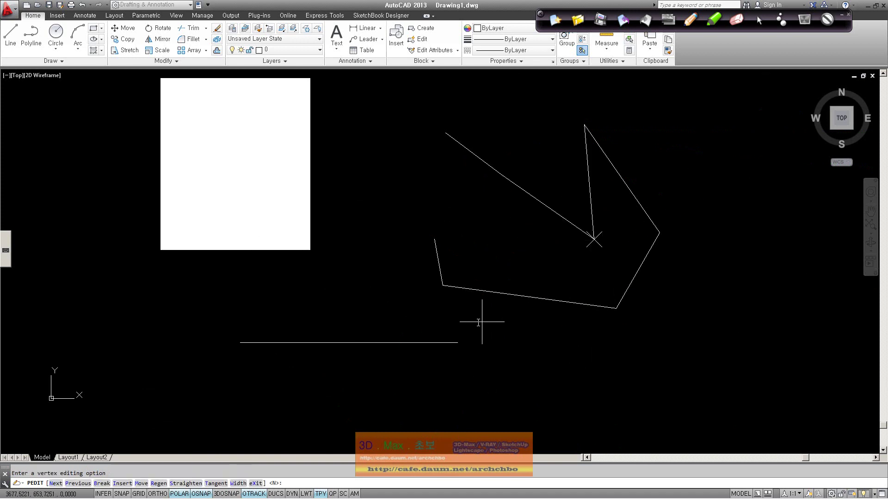
click(257, 484)
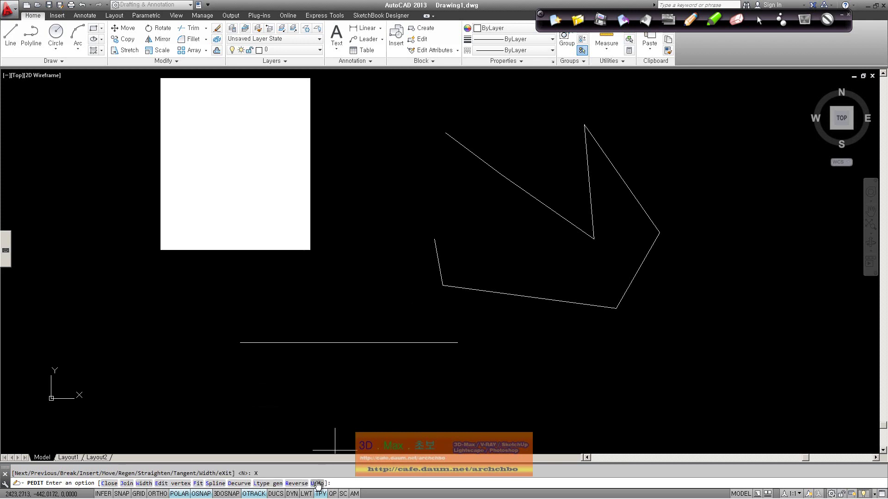
key(Escape)
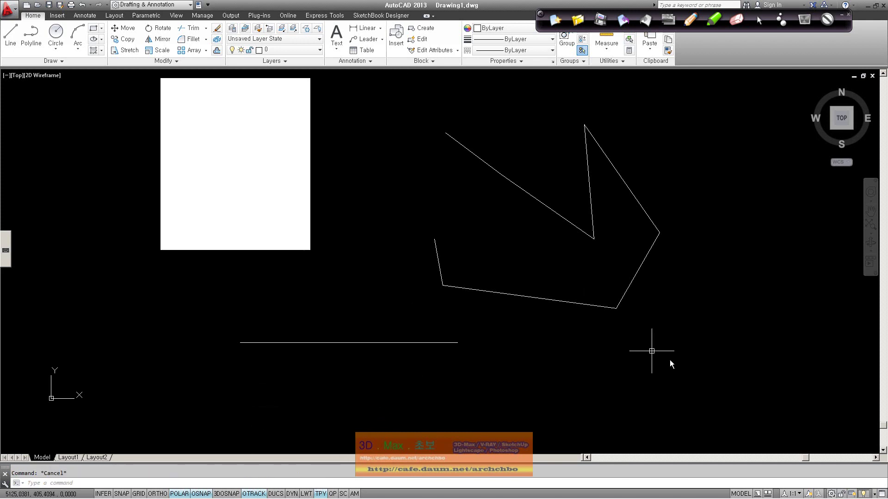
Step: Erase the white block, the horizontal line and the edited polyline
click(708, 388)
click(112, 85)
key(Delete)
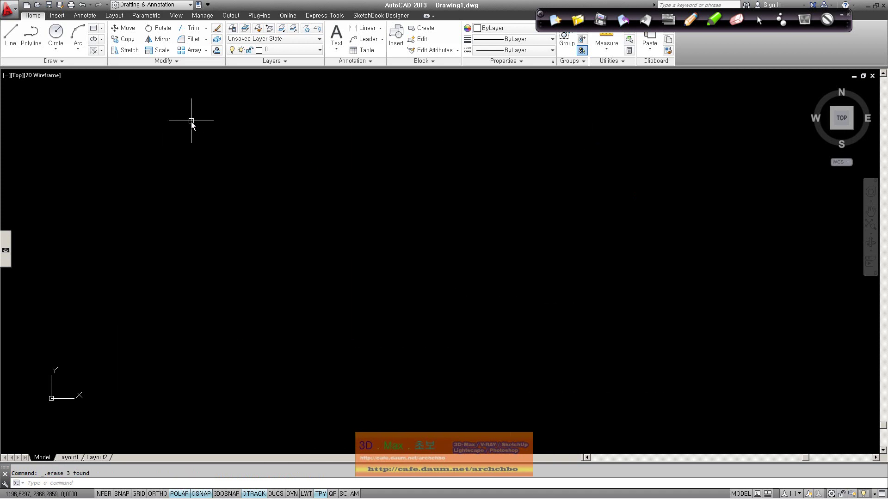
Step: Draw a closed, slightly tilted four-sided polyline and end the command
click(31, 34)
click(215, 149)
click(378, 224)
click(231, 236)
click(216, 150)
right_click(252, 183)
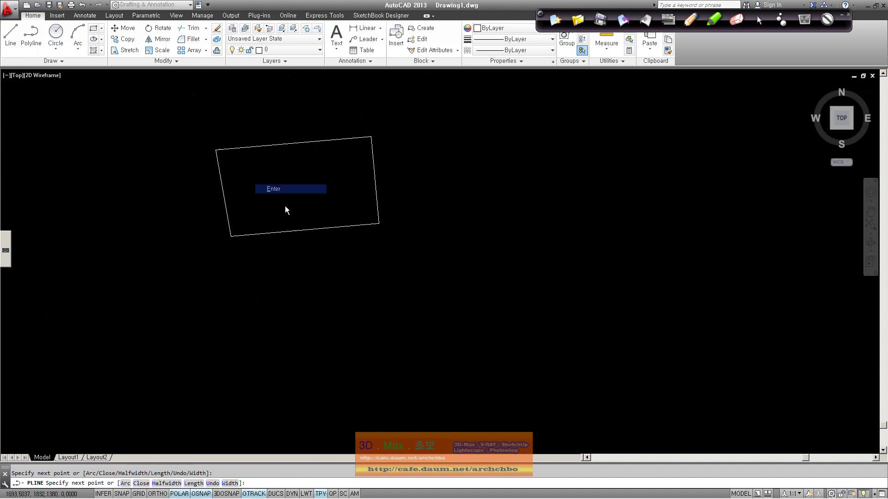
click(301, 188)
click(293, 232)
key(Escape)
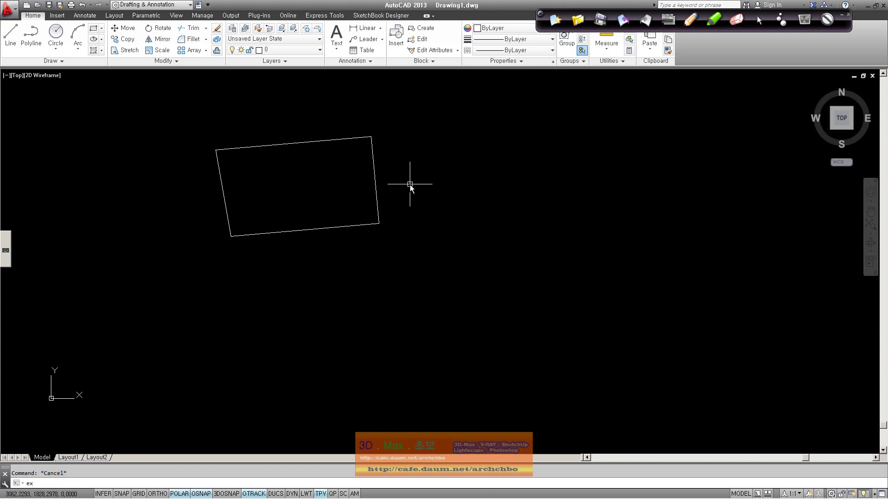
Step: Explode the four-sided polyline into separate lines with EXPLODE
key(Return)
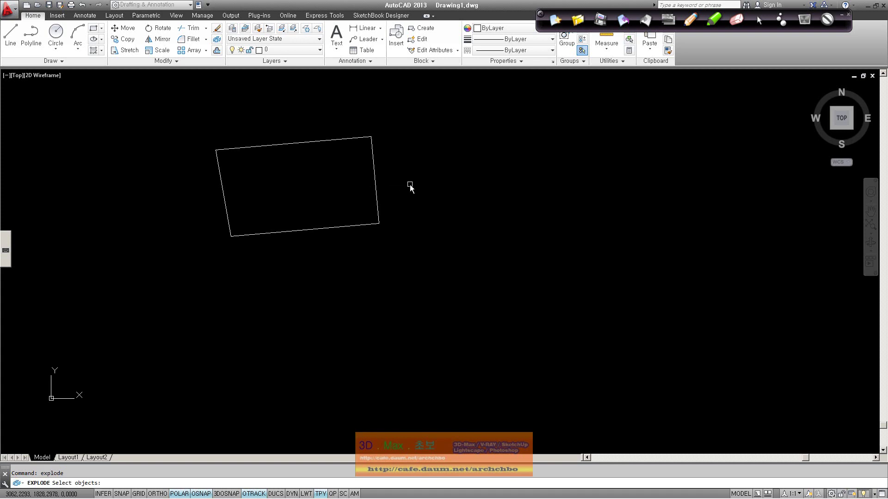
click(361, 217)
click(361, 227)
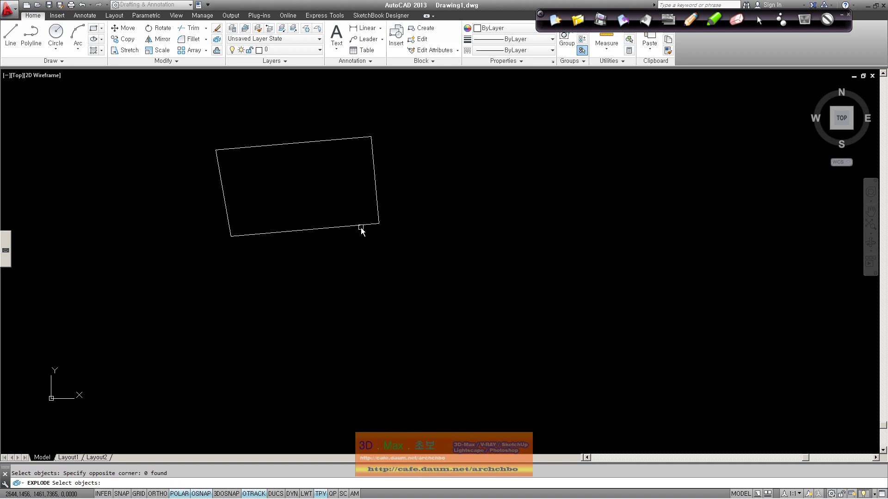
click(360, 225)
key(Return)
Step: Select each of the shape's four sides in turn to check that they are separate lines, and clear the selection
click(361, 225)
click(376, 197)
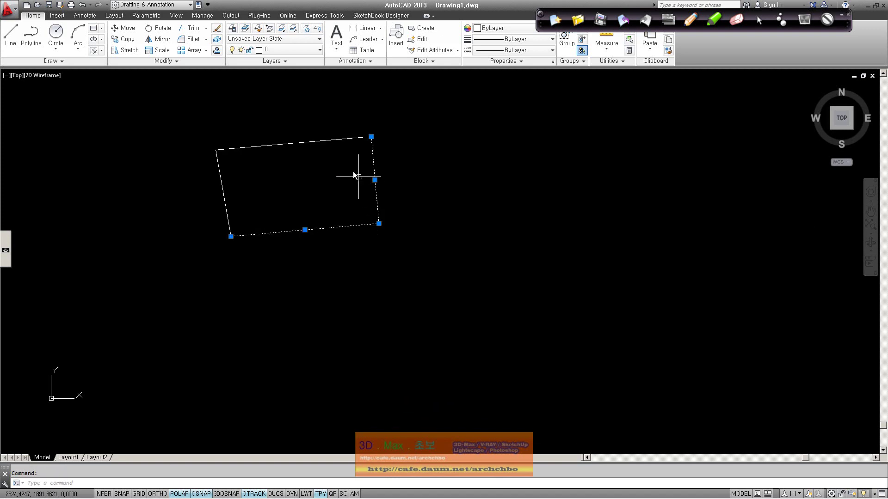
click(333, 140)
click(228, 205)
key(Escape)
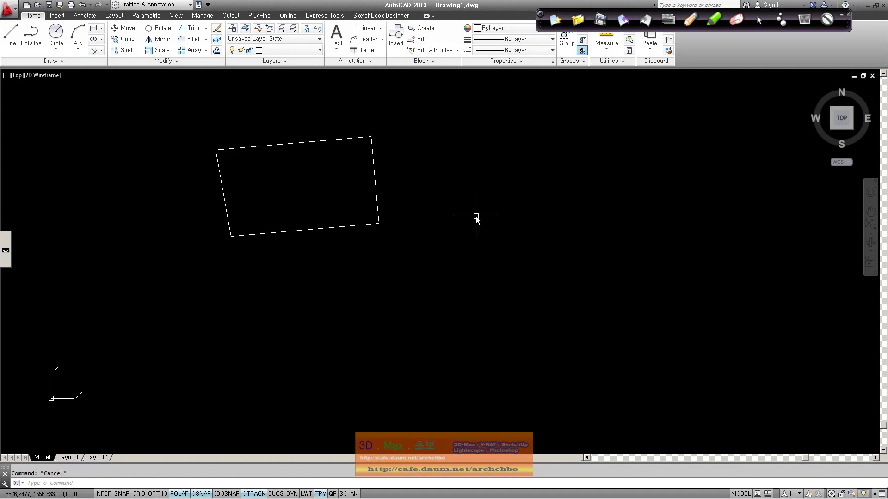
Step: Handwrite a yellow note with the screen pen linking "polyline" to "pedit" and "Explode" with downward arrows
click(688, 22)
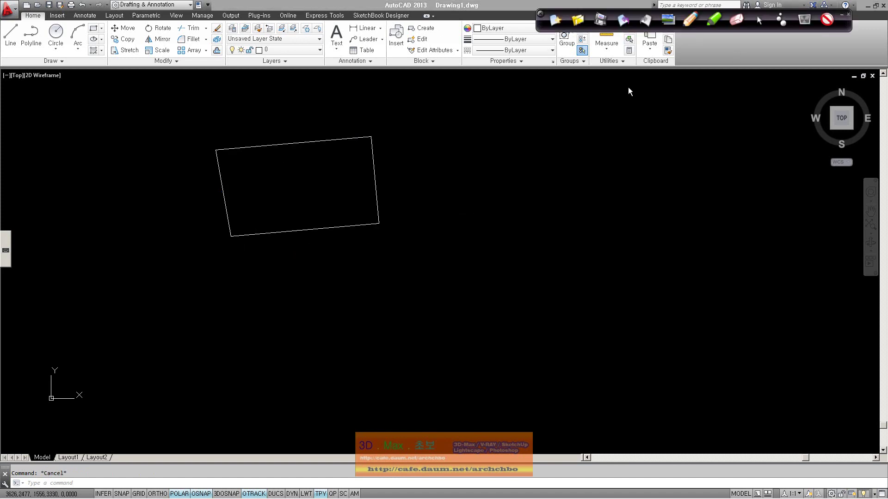
mouse_move(629, 90)
mouse_down()
mouse_move(637, 87)
mouse_move(643, 110)
mouse_up()
mouse_move(666, 76)
mouse_down()
mouse_move(680, 90)
mouse_move(730, 93)
mouse_up()
mouse_move(675, 113)
mouse_down()
mouse_move(648, 133)
mouse_move(648, 157)
mouse_move(775, 131)
mouse_up()
drag(657, 185, 678, 182)
mouse_move(638, 199)
mouse_down()
mouse_move(670, 200)
mouse_move(689, 214)
mouse_move(740, 198)
mouse_move(750, 224)
mouse_move(761, 197)
mouse_move(790, 185)
mouse_move(870, 183)
mouse_up()
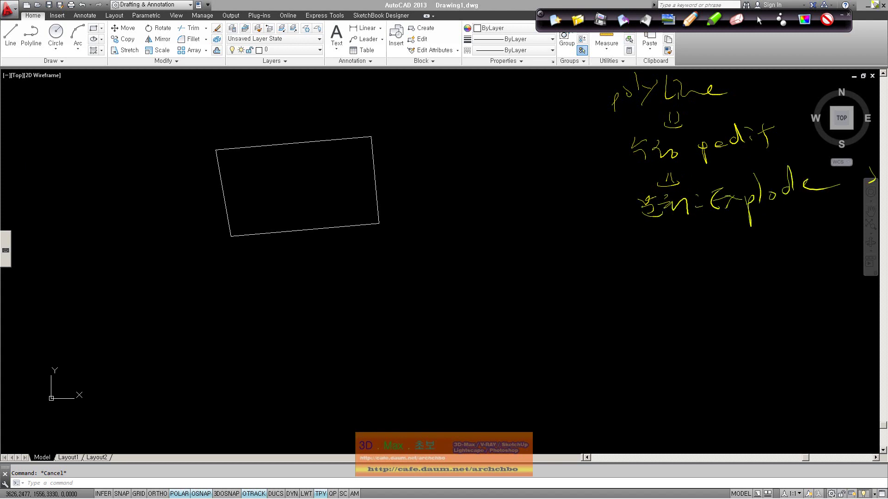
Step: Clear the handwritten polyline notes and the stray diagonal pen stroke from the drawing area
click(759, 20)
key(ctrl+shift+p)
drag(433, 265, 278, 203)
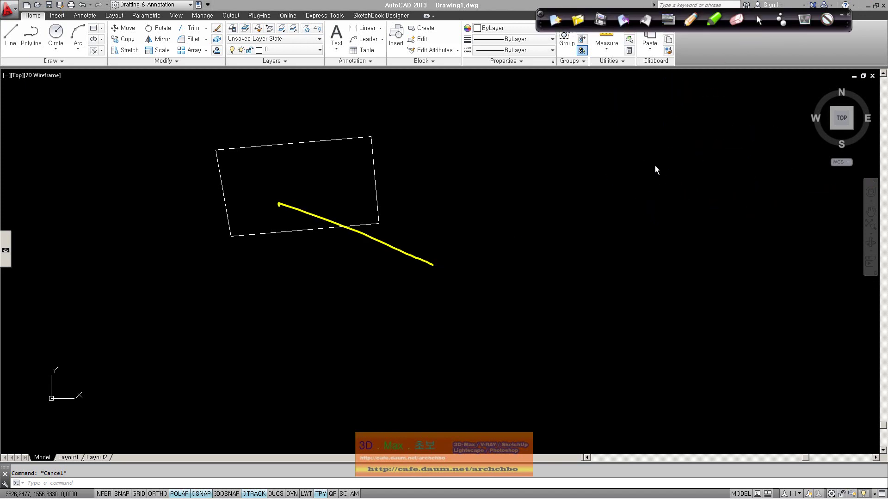
key(Escape)
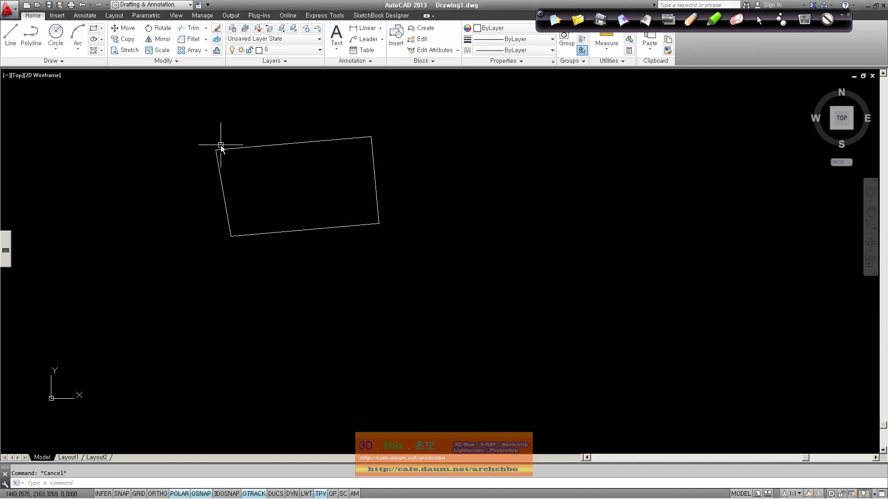
Step: Erase all four lines of the exploded shape
click(172, 108)
click(421, 301)
key(Delete)
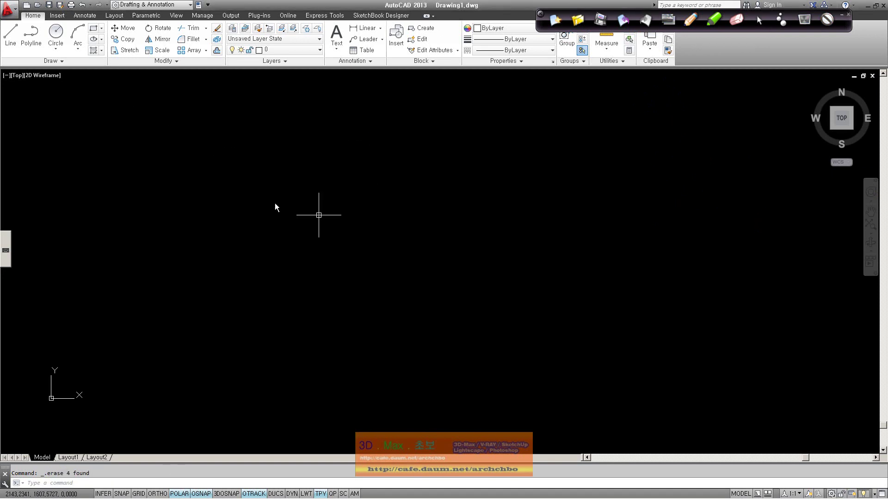
Step: Draw a nearly square rectangle from two opposite corners with RECTANG
click(65, 62)
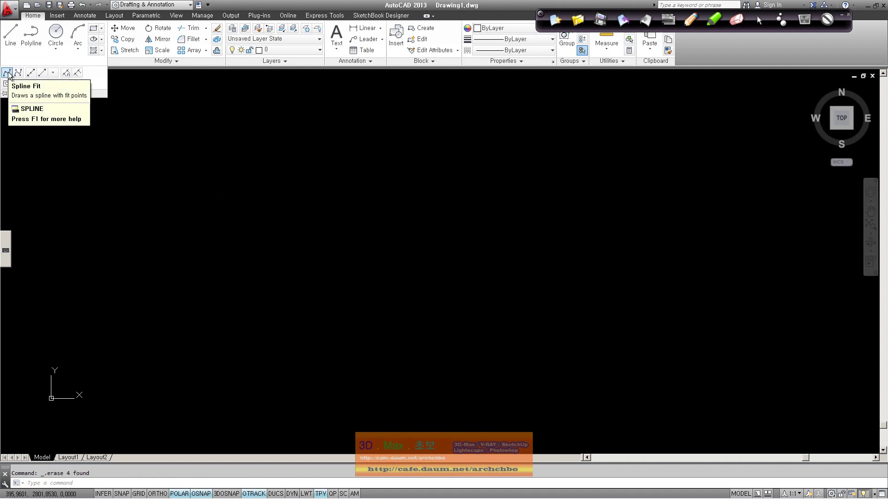
click(94, 29)
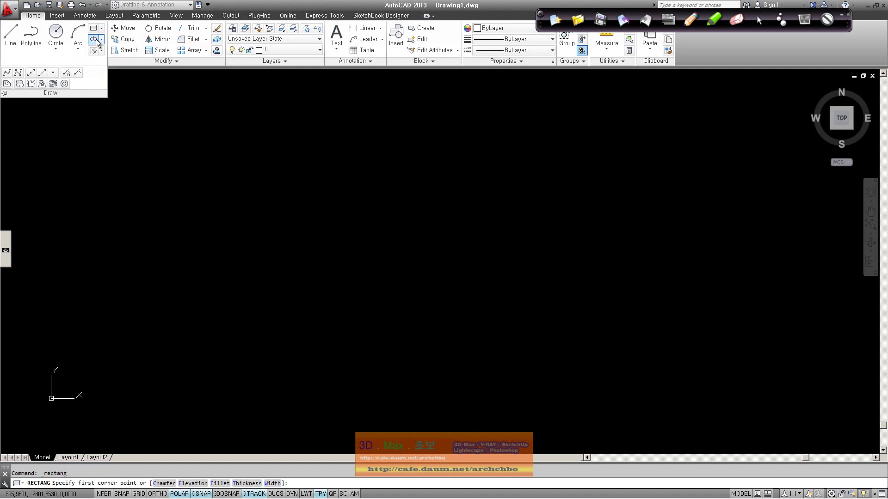
click(125, 140)
click(282, 279)
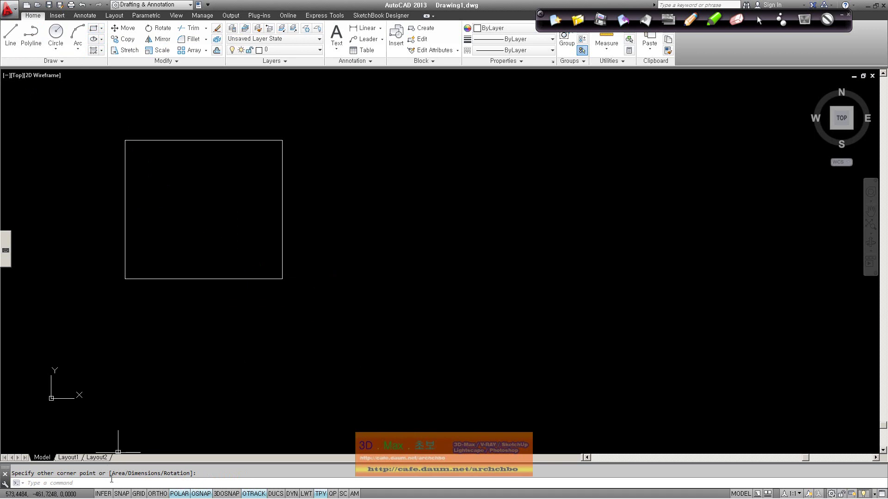
Step: Start another RECTANG and sketch a chamfer with its two distances at the existing rectangle's upper-left corner, labelled "chamfer"
click(94, 29)
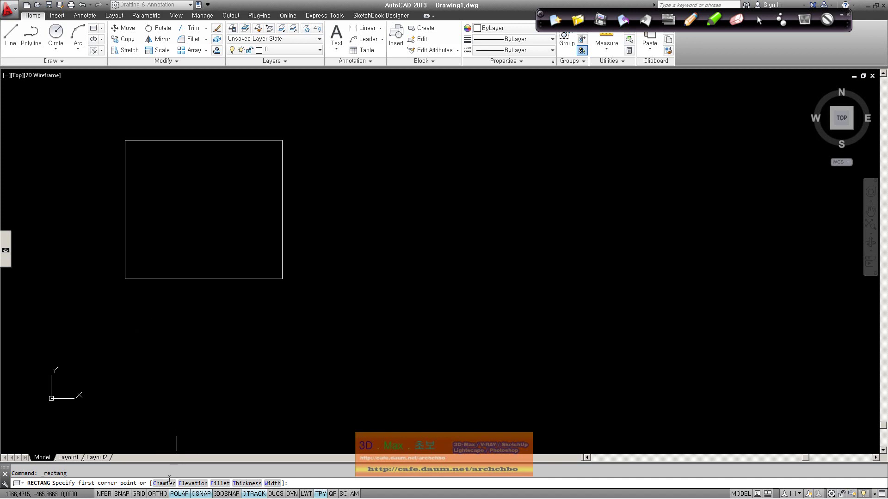
scroll(128, 144, up, 4)
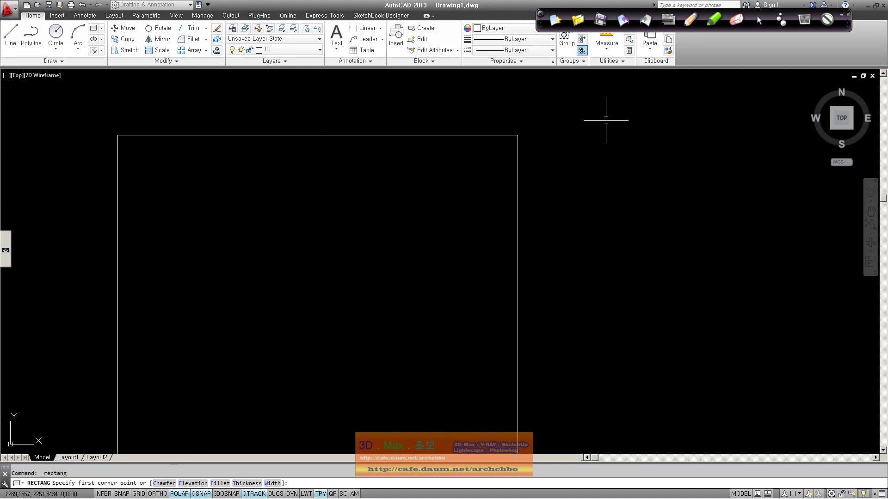
click(694, 21)
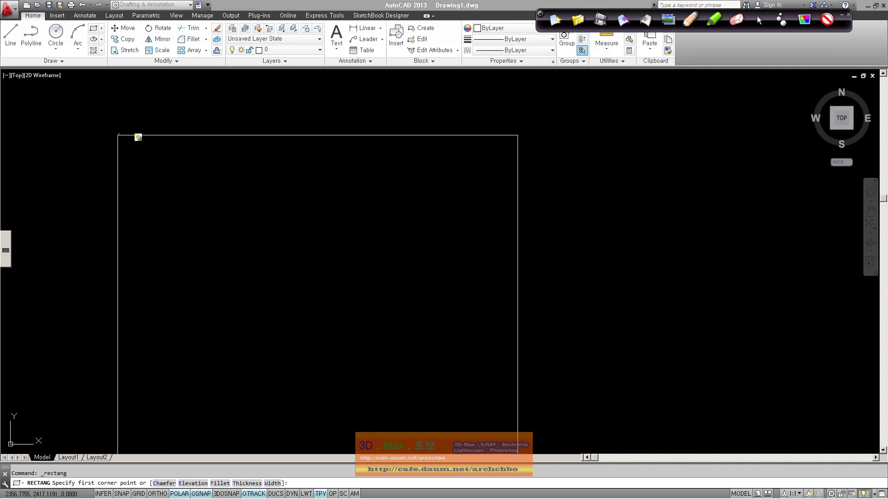
mouse_move(119, 136)
mouse_down()
mouse_move(118, 113)
mouse_move(151, 109)
mouse_up()
mouse_move(119, 165)
mouse_down()
mouse_move(100, 167)
mouse_move(147, 145)
mouse_move(115, 167)
mouse_up()
drag(116, 135, 90, 136)
drag(99, 138, 102, 165)
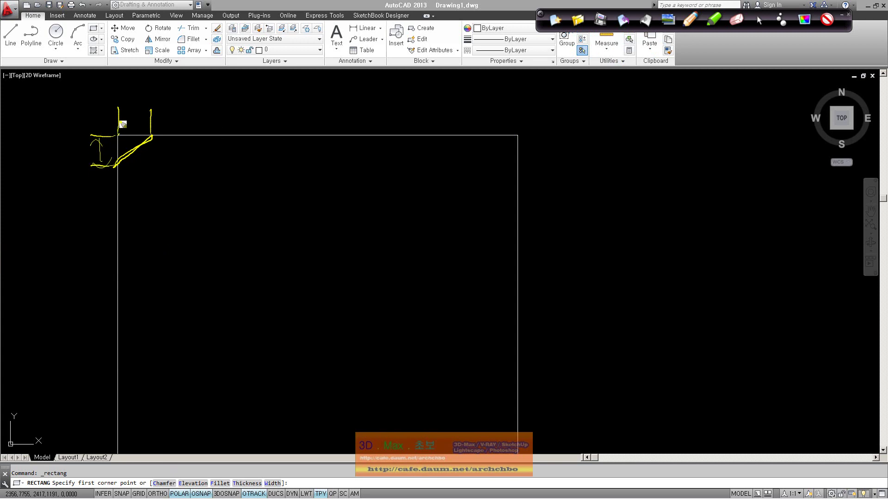
drag(150, 116, 115, 118)
drag(115, 118, 149, 115)
mouse_move(121, 164)
mouse_down()
mouse_move(136, 153)
mouse_move(154, 164)
mouse_up()
drag(159, 147, 170, 161)
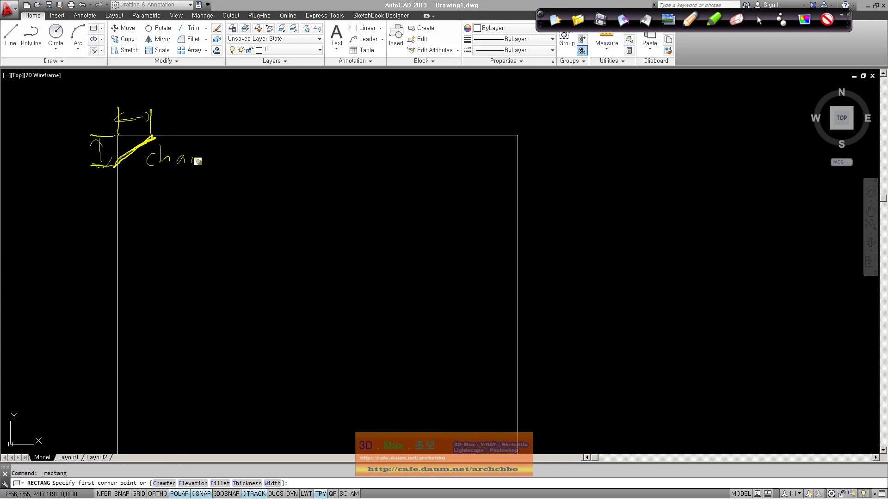
mouse_move(209, 135)
mouse_down()
mouse_move(224, 150)
mouse_move(248, 146)
mouse_up()
Step: Sketch a rounded upper-right corner on the rectangle and label it "corner Radius" and "Fillet"
mouse_move(466, 137)
mouse_down()
mouse_move(512, 165)
mouse_move(517, 199)
mouse_up()
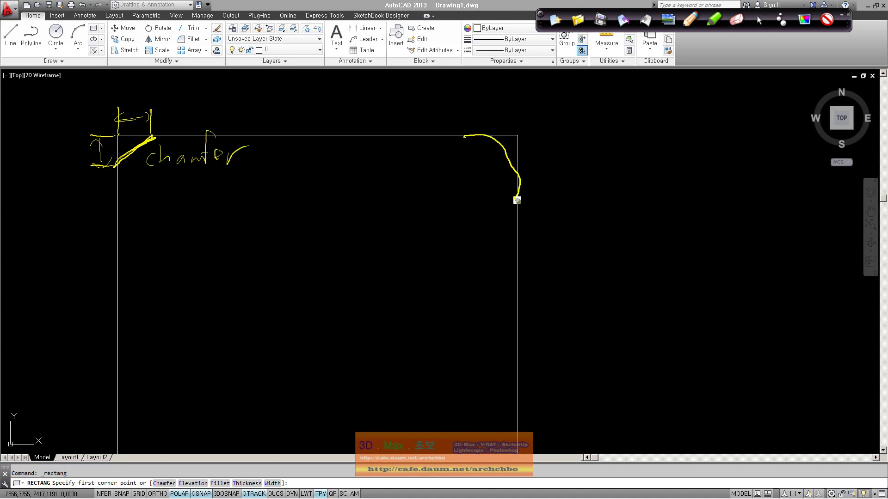
mouse_move(480, 140)
mouse_down()
mouse_move(516, 151)
mouse_move(517, 196)
mouse_up()
mouse_move(520, 161)
mouse_down()
mouse_move(583, 162)
mouse_move(677, 135)
mouse_move(696, 155)
mouse_move(711, 134)
mouse_move(761, 147)
mouse_up()
mouse_move(665, 171)
mouse_down()
mouse_move(660, 179)
mouse_move(678, 181)
mouse_up()
mouse_move(636, 201)
mouse_down()
mouse_move(633, 226)
mouse_move(648, 199)
mouse_up()
click(658, 212)
drag(637, 214, 677, 221)
mouse_move(688, 196)
mouse_down()
mouse_move(690, 221)
mouse_move(707, 213)
mouse_up()
mouse_move(716, 202)
mouse_down()
mouse_move(738, 197)
mouse_move(743, 248)
mouse_up()
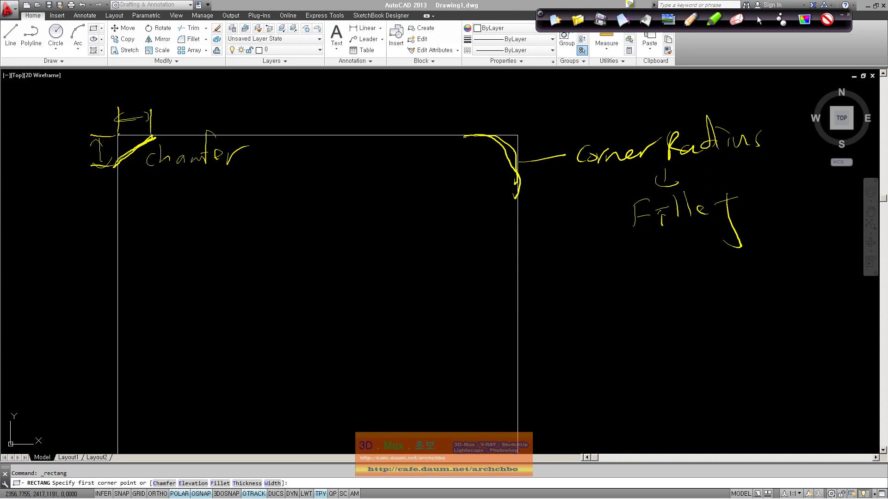
Step: Clear the handwritten chamfer and fillet notes and return to the pending rectangle command
click(732, 22)
click(761, 21)
scroll(499, 208, down, 4)
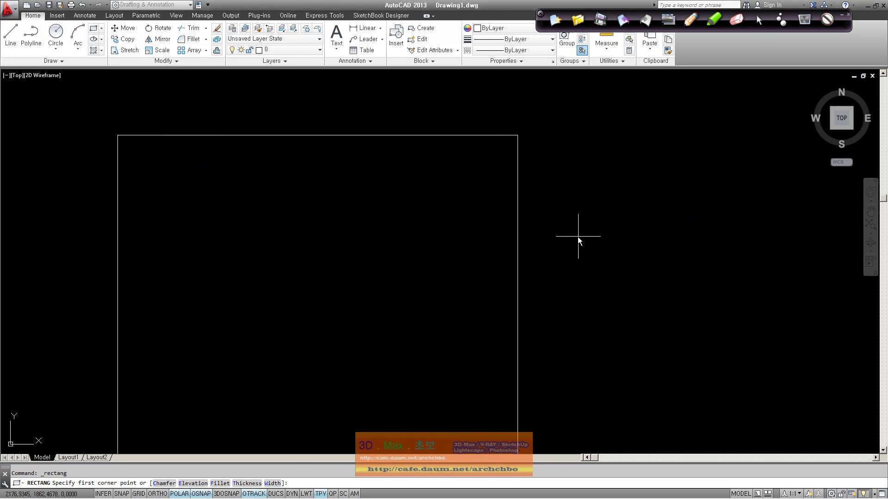
middle_drag(475, 222, 240, 209)
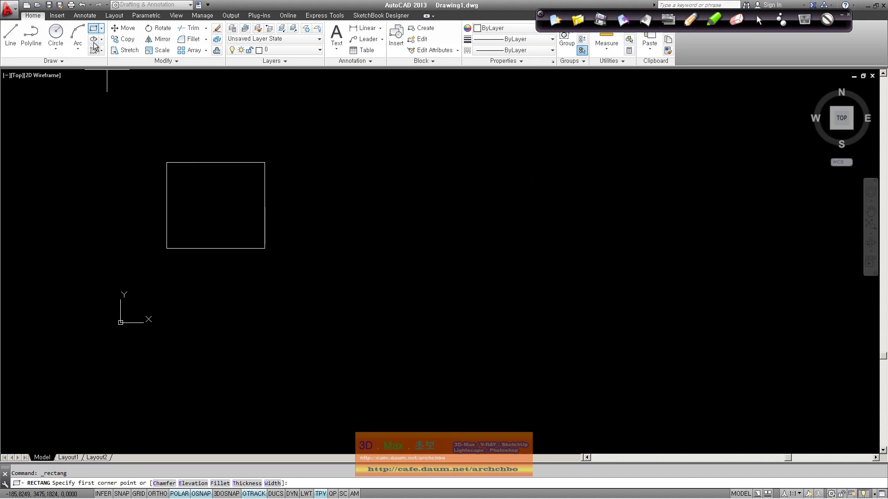
Step: Draw a second rectangle beside the first with both chamfer distances set to 30
click(164, 483)
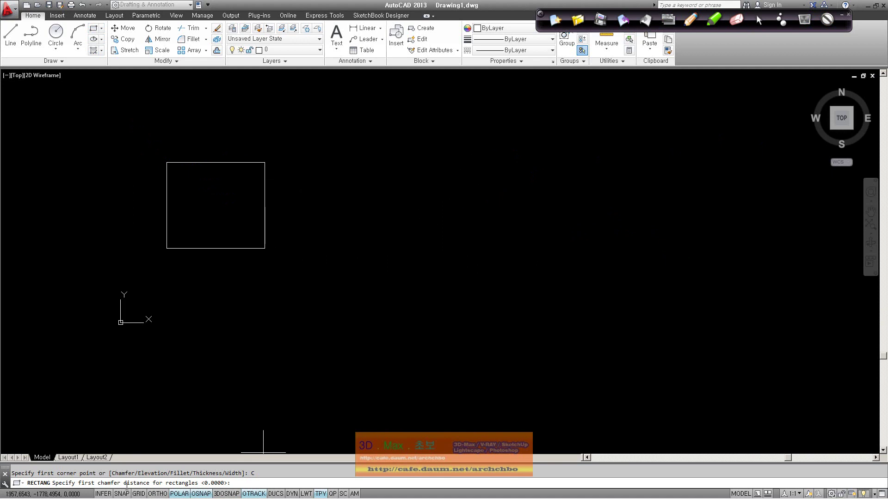
key(Return)
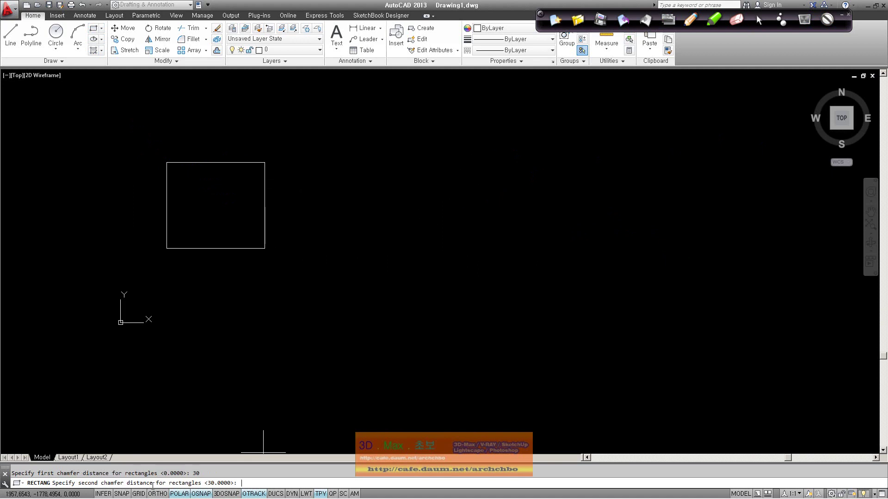
text(30)
key(Return)
click(353, 264)
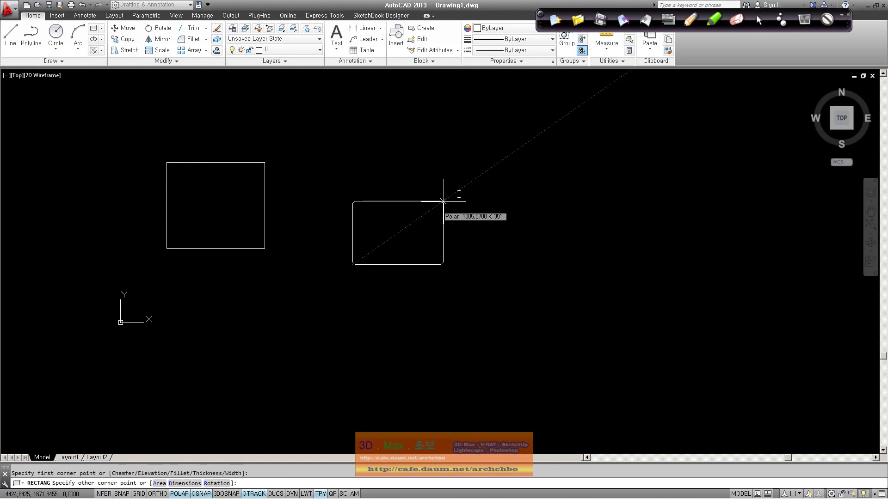
Step: Sketch extension lines and arrows marking the horizontal and vertical chamfer distances at the new rectangle's upper-left corner
scroll(466, 188, up, 8)
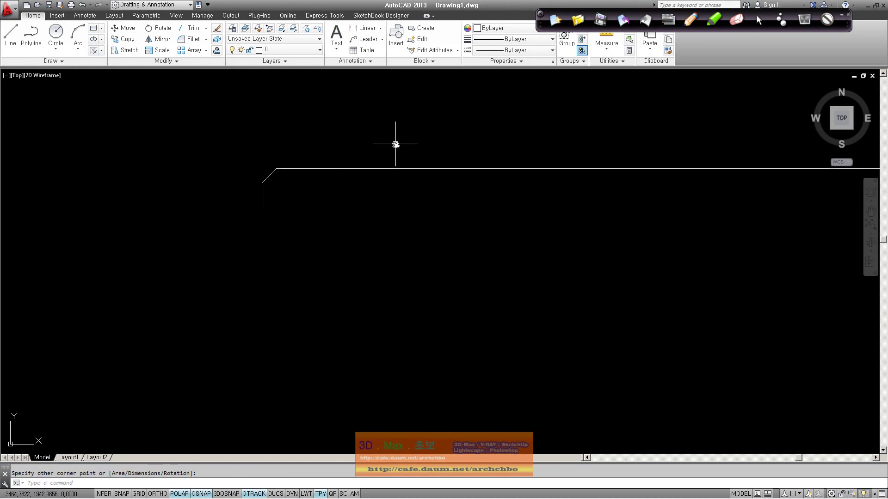
click(695, 23)
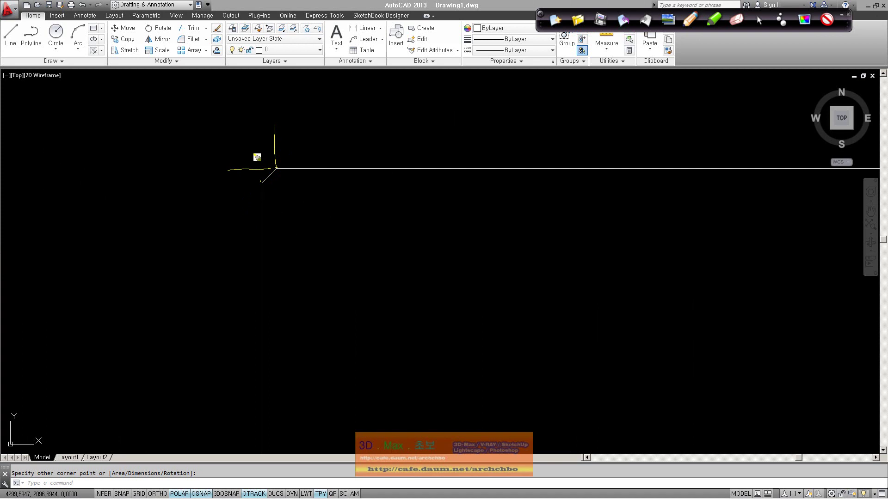
drag(263, 183, 252, 129)
drag(262, 182, 236, 183)
mouse_move(231, 138)
mouse_down()
mouse_move(303, 131)
mouse_move(288, 137)
mouse_up()
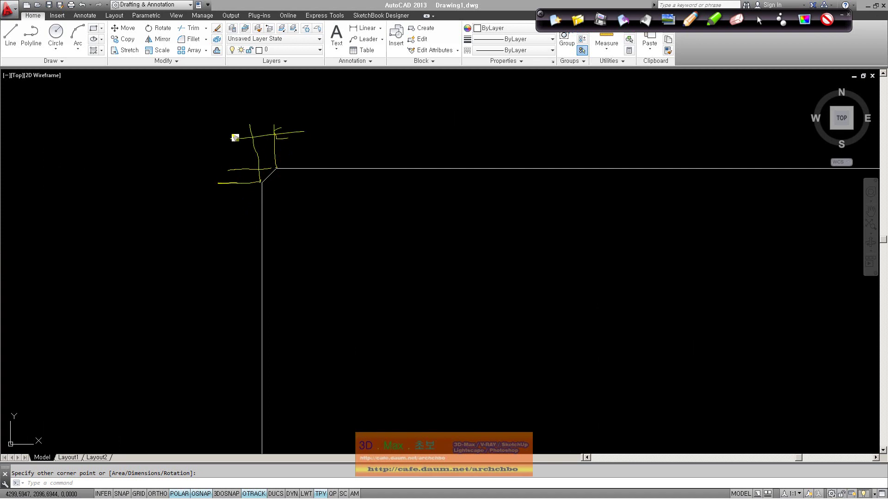
drag(233, 157, 239, 205)
drag(230, 196, 236, 187)
Step: Label the horizontal chamfer distance "First" and the vertical one "second" by hand
mouse_move(301, 109)
mouse_down()
mouse_move(294, 121)
mouse_move(322, 123)
mouse_up()
drag(326, 114, 347, 110)
drag(341, 101, 341, 141)
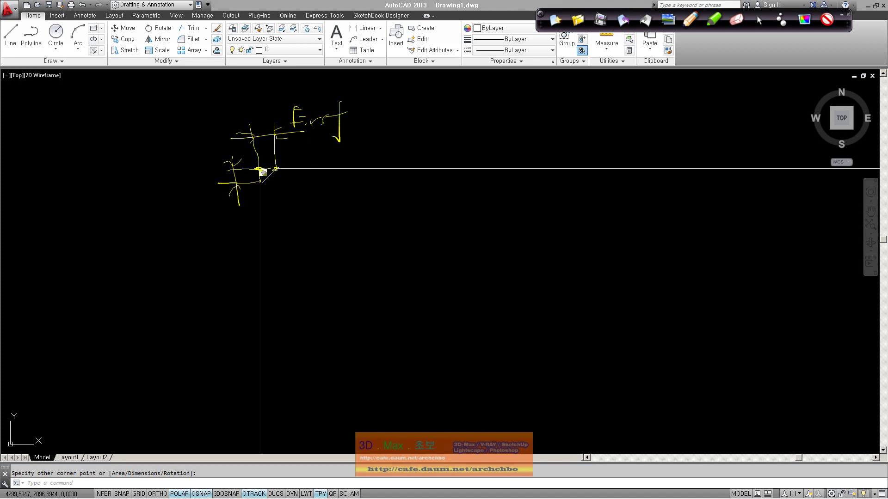
mouse_move(178, 199)
mouse_down()
mouse_move(174, 216)
mouse_move(227, 205)
mouse_move(231, 218)
mouse_up()
drag(240, 194, 237, 226)
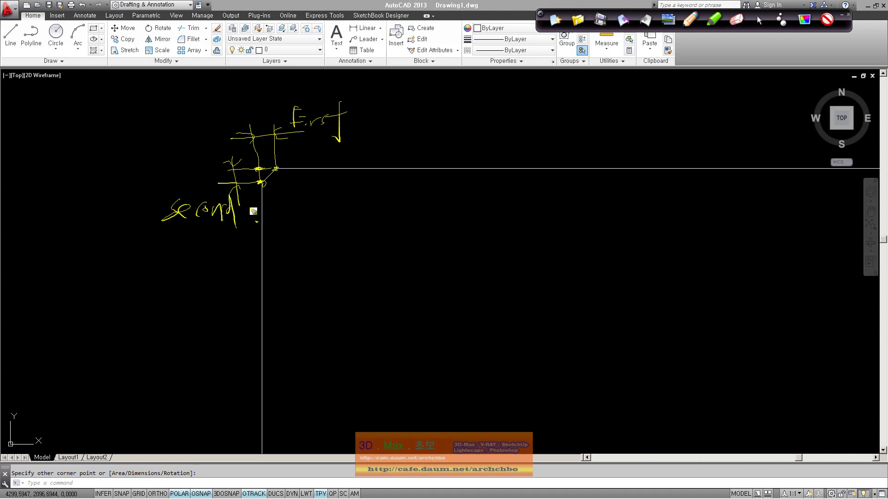
Step: Draw a third rectangle below the first two, with first chamfer distance 30 and second chamfer distance 60
click(759, 20)
middle_drag(386, 259, 330, 252)
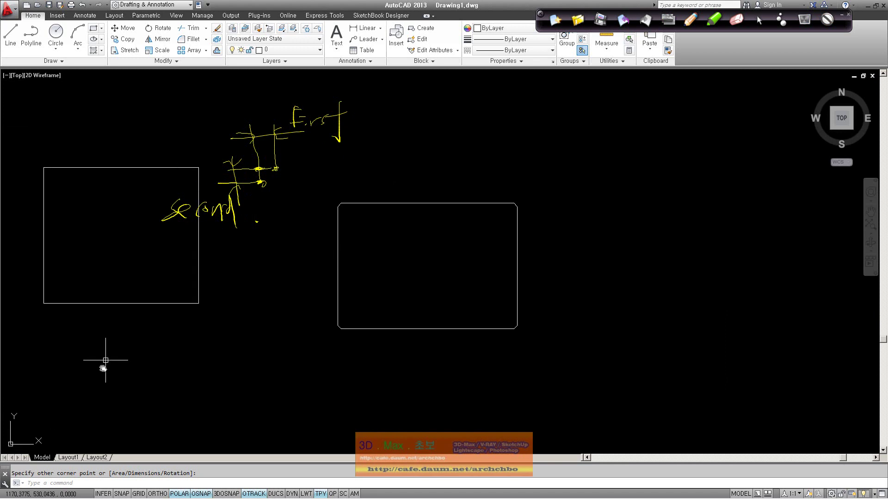
click(93, 28)
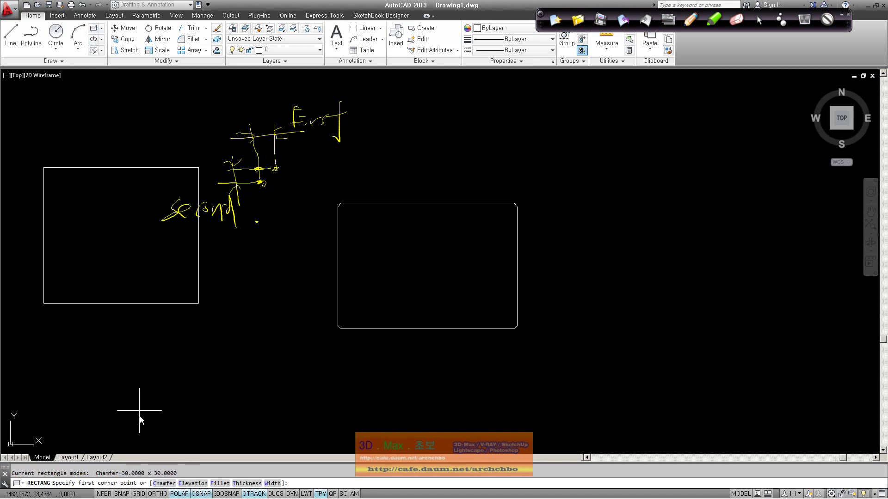
click(170, 483)
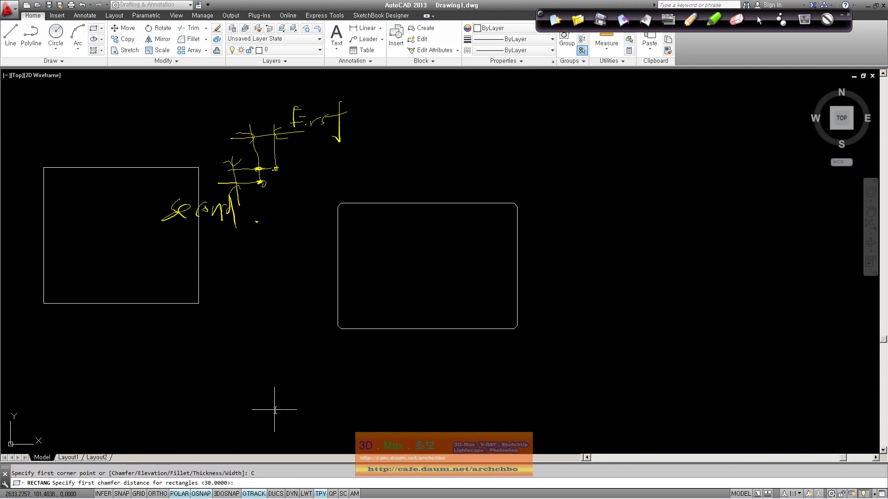
text(30)
key(Return)
text(60)
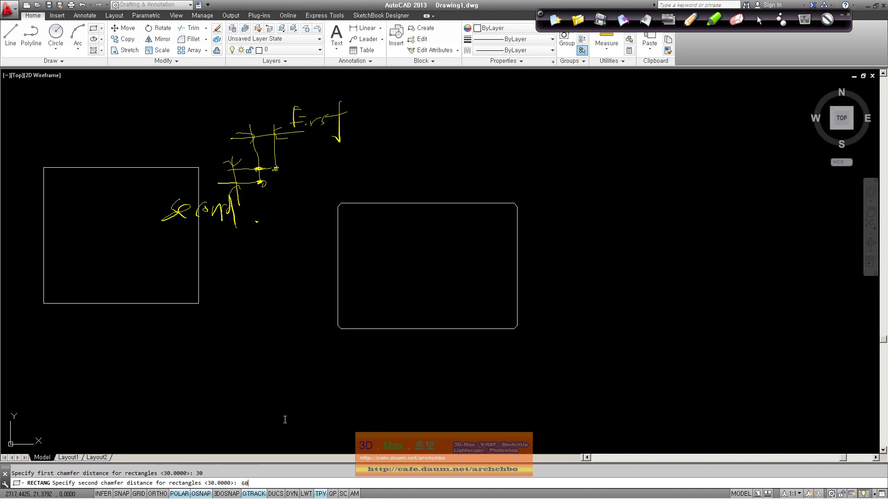
key(Return)
middle_drag(221, 432, 263, 341)
click(198, 382)
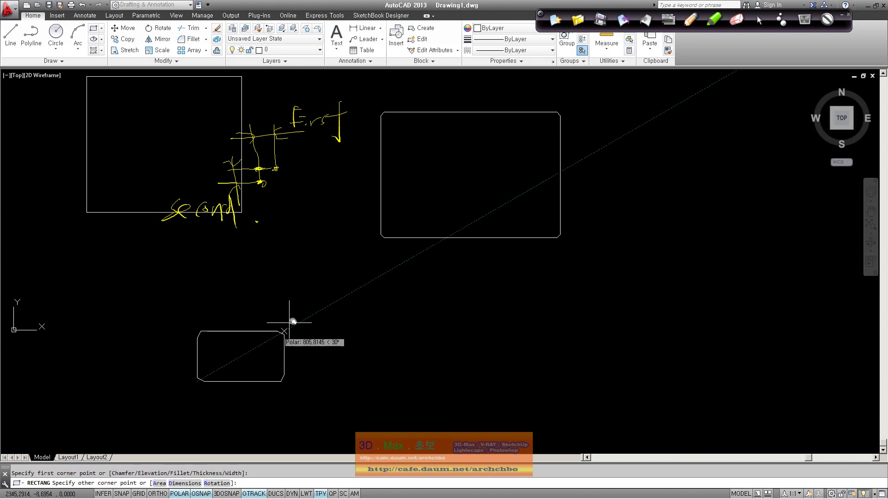
click(325, 295)
Step: Clear the handwritten chamfer distance marks and labels, then return to normal drawing mode
scroll(182, 323, up, 5)
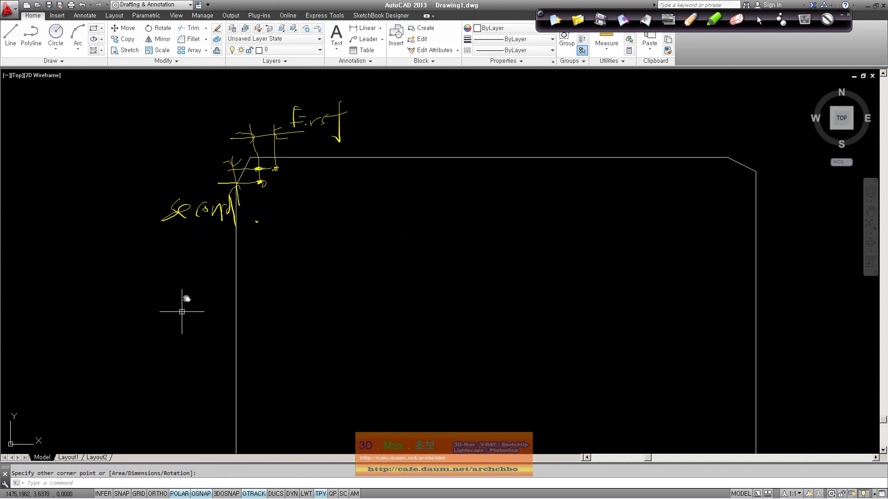
middle_drag(369, 323, 372, 313)
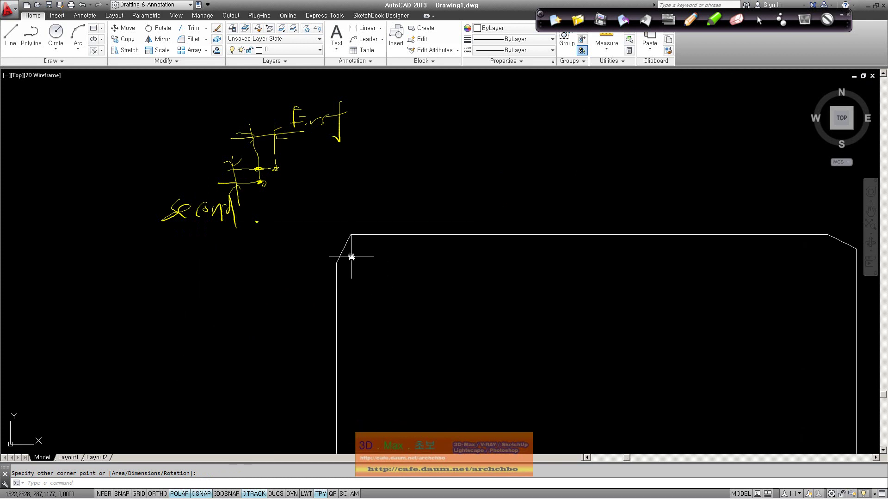
scroll(453, 276, down, 2)
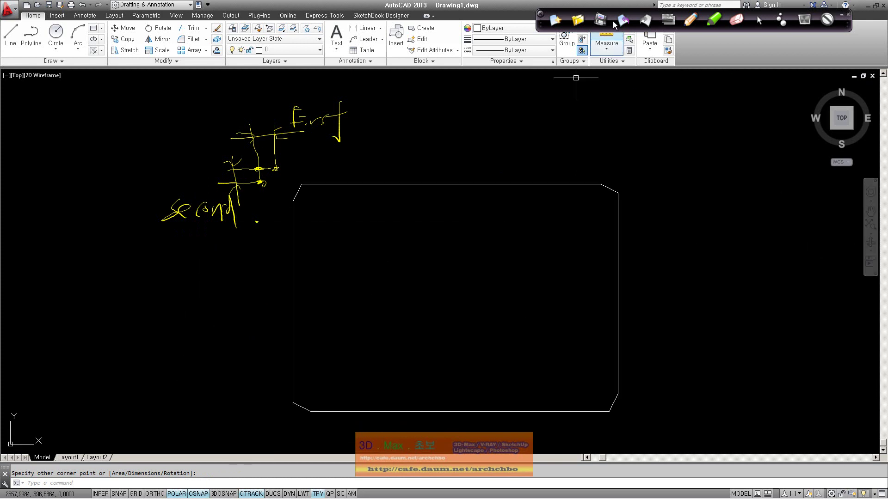
click(782, 23)
click(758, 22)
Step: Draw a fourth rectangle beside the 30 by 60 chamfered one, with its fillet radius set to 50
scroll(617, 193, down, 3)
mouse_move(495, 240)
middle_down()
mouse_move(375, 276)
mouse_move(188, 299)
middle_up()
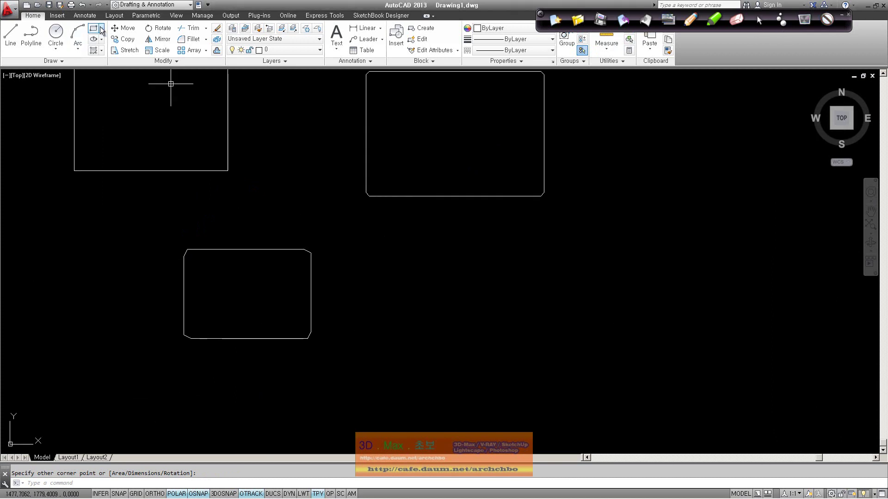
key(Return)
text(F)
key(Return)
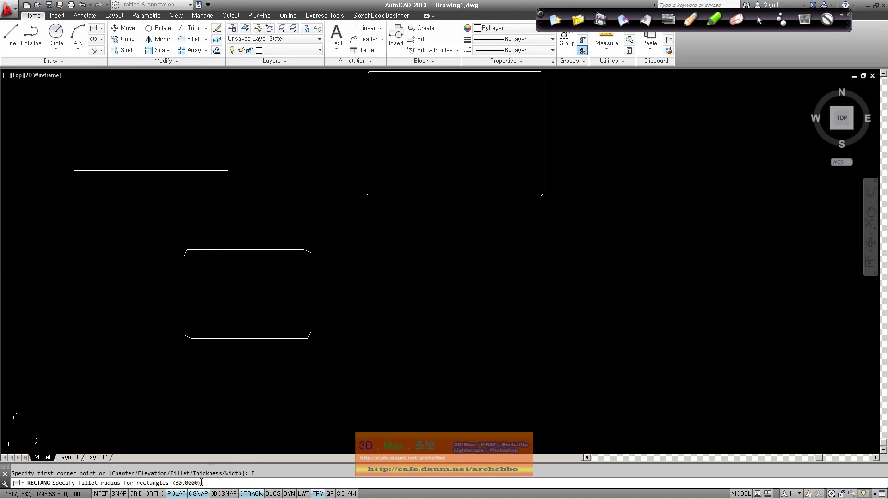
text(50)
key(Return)
click(378, 365)
click(490, 254)
Step: Select all four rectangles and delete them
scroll(387, 319, up, 3)
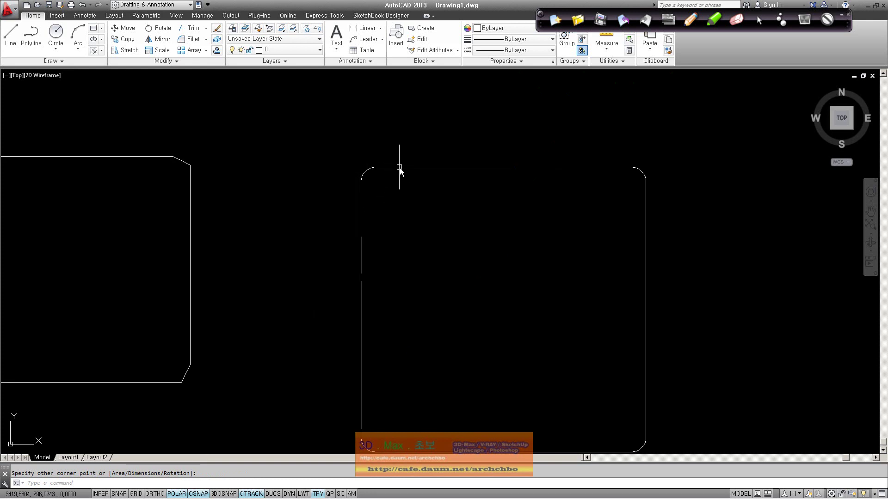
mouse_move(458, 311)
middle_down()
mouse_move(377, 244)
mouse_move(429, 295)
mouse_move(395, 312)
middle_up()
scroll(396, 252, down, 2)
scroll(397, 251, down, 2)
scroll(337, 313, down, 2)
middle_drag(337, 313, 329, 299)
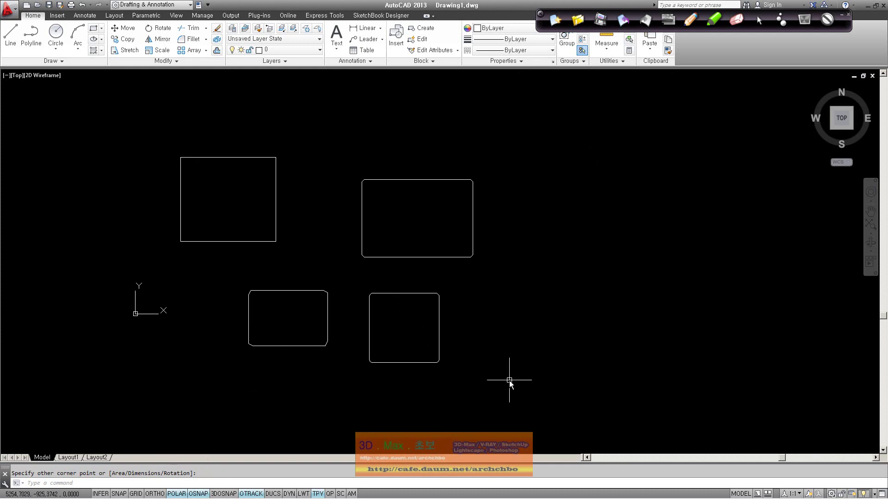
click(532, 393)
click(139, 111)
key(Delete)
scroll(228, 264, up, 2)
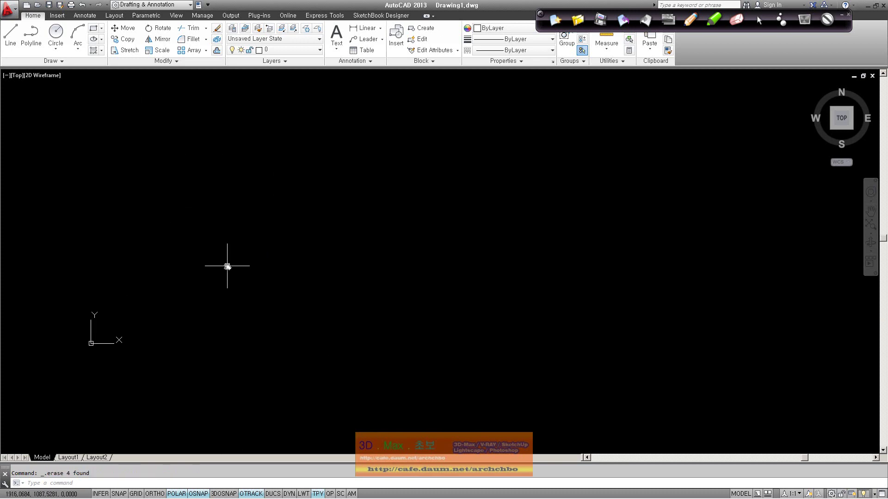
click(103, 30)
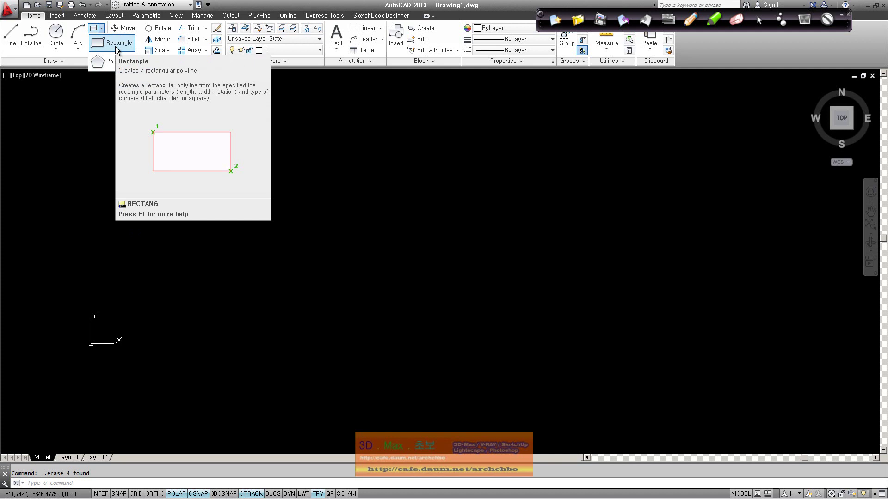
click(93, 482)
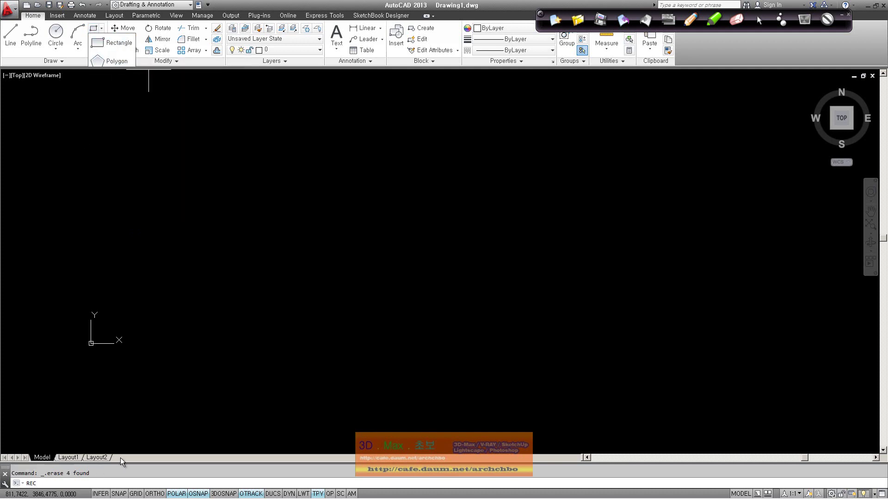
text(REC)
key(Return)
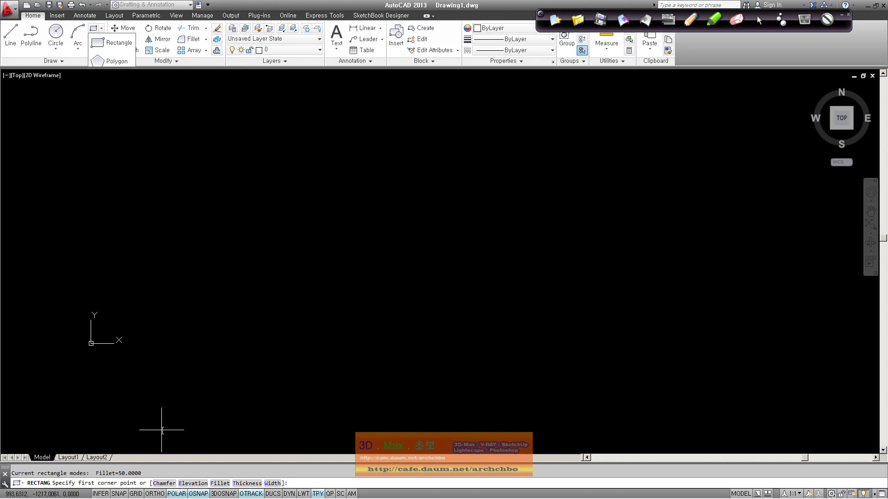
key(Escape)
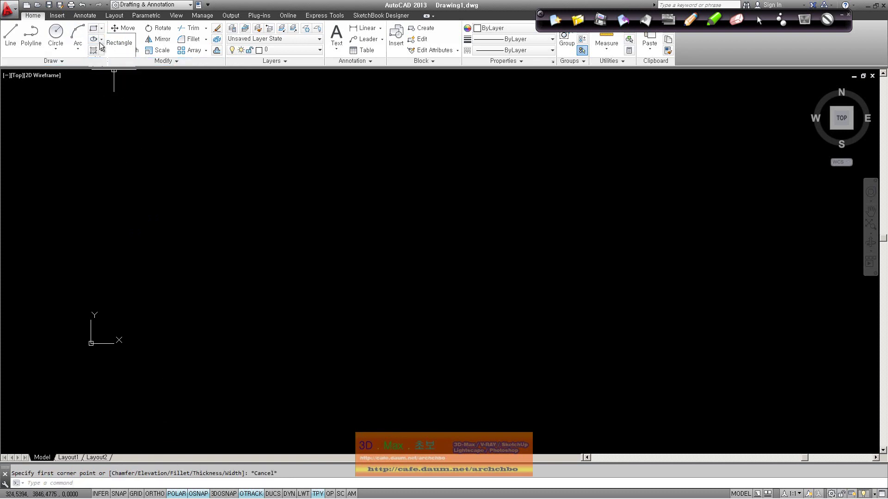
Step: Start a polygon with the POL alias, accept 4 sides, and pick a center point in the empty drawing
click(114, 483)
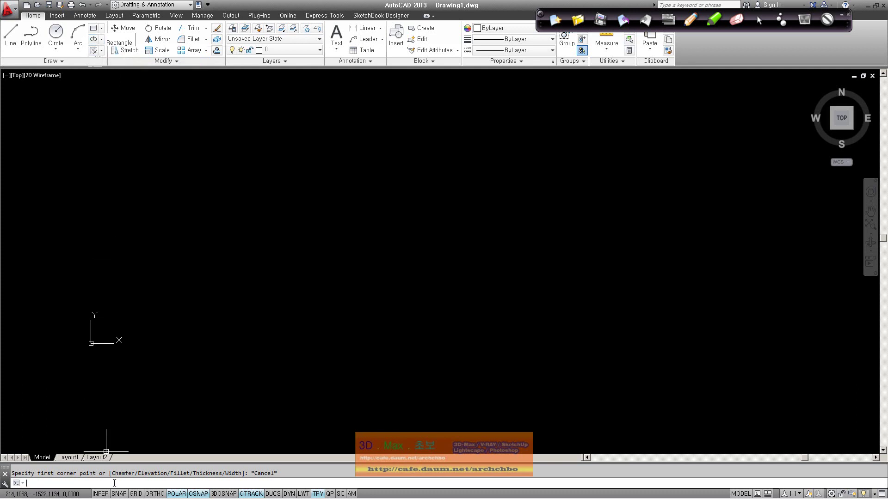
text(pol)
key(Return)
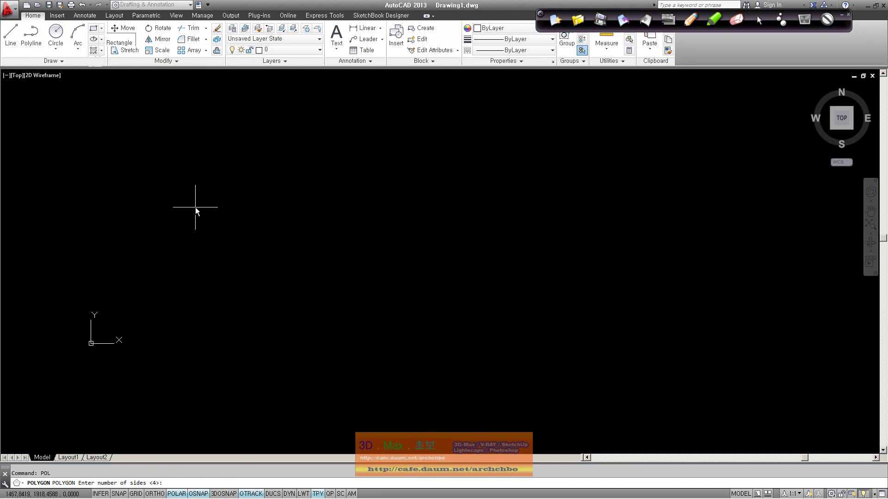
key(Return)
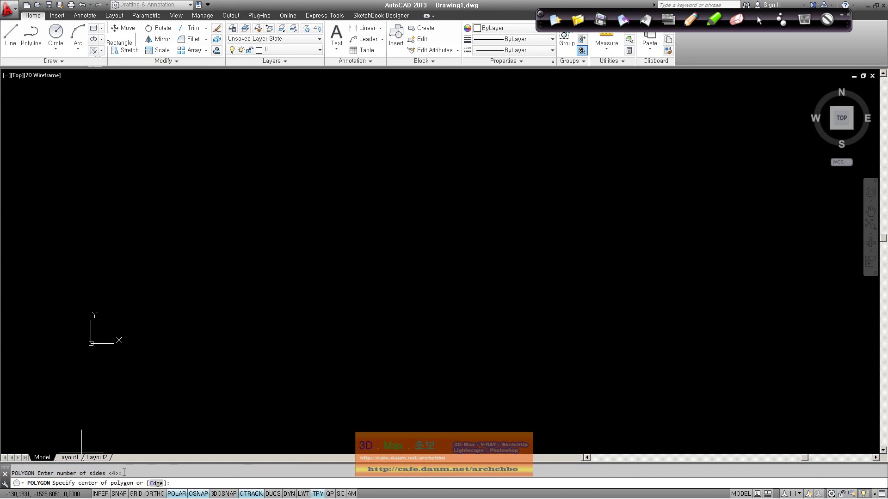
click(242, 206)
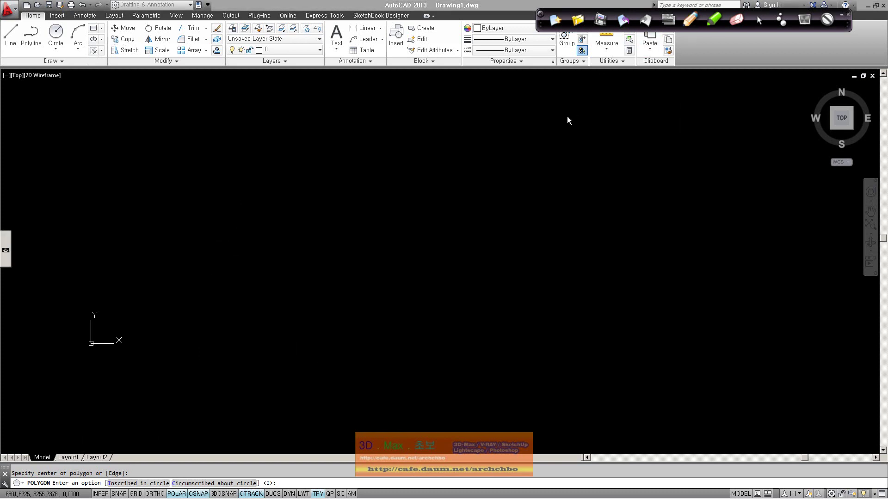
Step: Handwrite "Inscribed in circle" with an underline and add its Korean meaning beneath it
mouse_move(513, 122)
mouse_down()
mouse_move(529, 126)
mouse_move(529, 149)
mouse_move(589, 141)
mouse_move(609, 111)
mouse_move(634, 135)
mouse_move(698, 137)
mouse_move(748, 121)
mouse_move(774, 132)
mouse_up()
drag(532, 165, 723, 138)
mouse_move(595, 177)
mouse_down()
mouse_move(586, 189)
mouse_move(665, 183)
mouse_move(701, 168)
mouse_move(694, 188)
mouse_up()
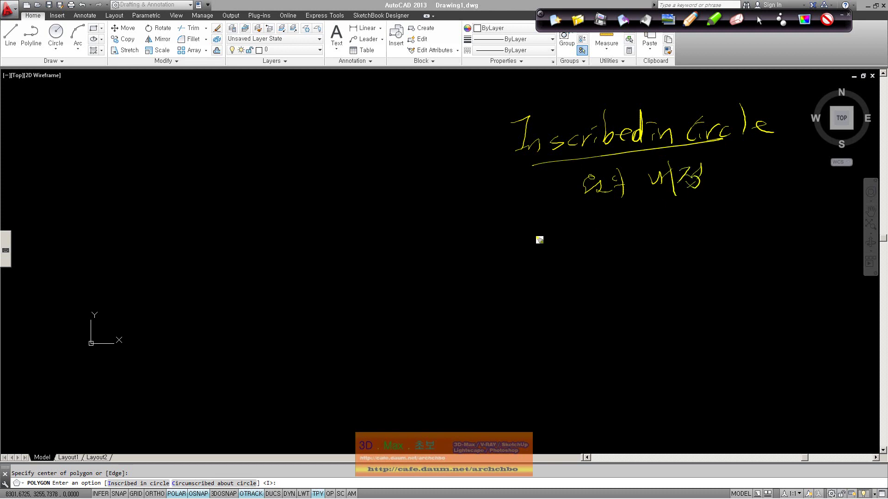
Step: Handwrite "Circumscribed about circle" with its Korean meaning below the first note, and cancel the pending polygon
mouse_move(545, 234)
mouse_down()
mouse_move(540, 246)
mouse_move(574, 258)
mouse_move(629, 245)
mouse_move(673, 248)
mouse_move(721, 225)
mouse_move(740, 235)
mouse_up()
mouse_move(748, 205)
mouse_down()
mouse_move(755, 229)
mouse_move(799, 232)
mouse_up()
mouse_move(789, 216)
mouse_down()
mouse_move(802, 212)
mouse_move(820, 232)
mouse_up()
drag(823, 230, 846, 226)
drag(843, 194, 845, 231)
drag(849, 222, 860, 217)
drag(666, 268, 664, 270)
drag(668, 276, 669, 283)
mouse_move(657, 285)
mouse_down()
mouse_move(693, 296)
mouse_move(702, 277)
mouse_up()
mouse_move(716, 264)
mouse_down()
mouse_move(743, 286)
mouse_move(757, 276)
mouse_up()
drag(780, 276, 788, 268)
click(759, 20)
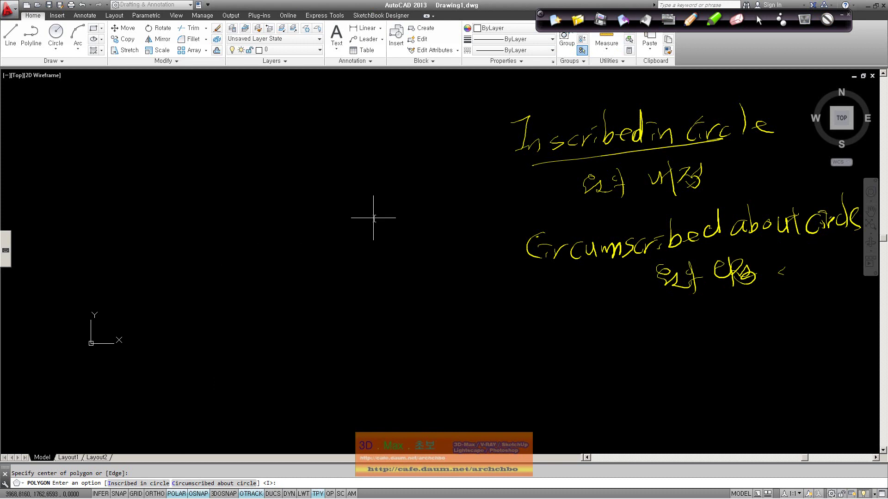
key(Escape)
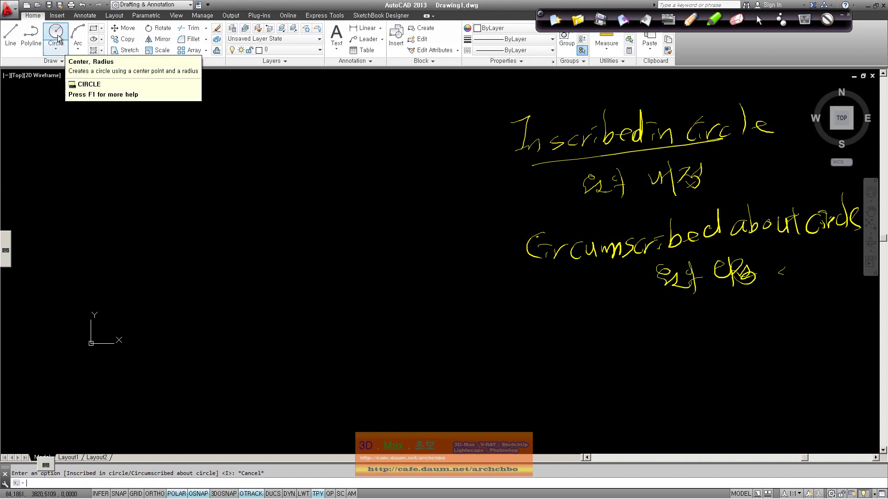
Step: Draw a circle in the empty area beside the handwritten polygon notes
click(58, 38)
click(138, 187)
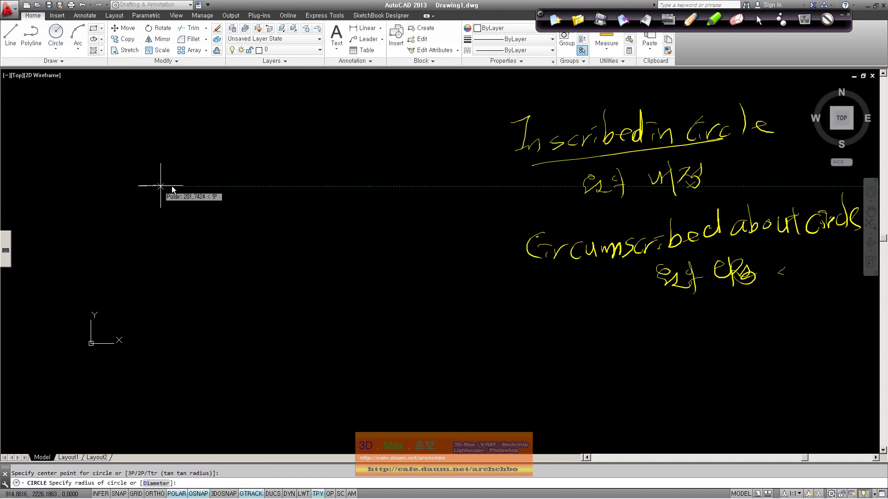
click(182, 194)
Step: Draw a four-sided polygon inscribed in the circle, centered on it and reaching its lowest quadrant point
middle_drag(174, 226, 191, 221)
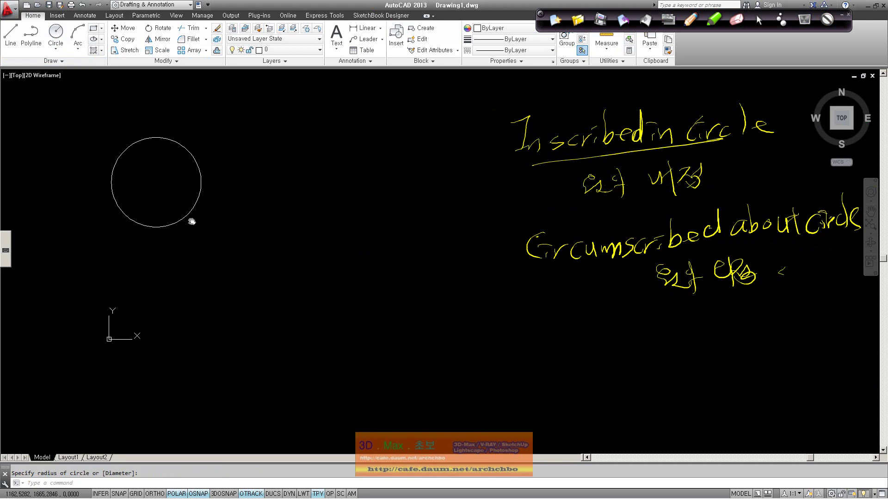
click(101, 28)
click(118, 61)
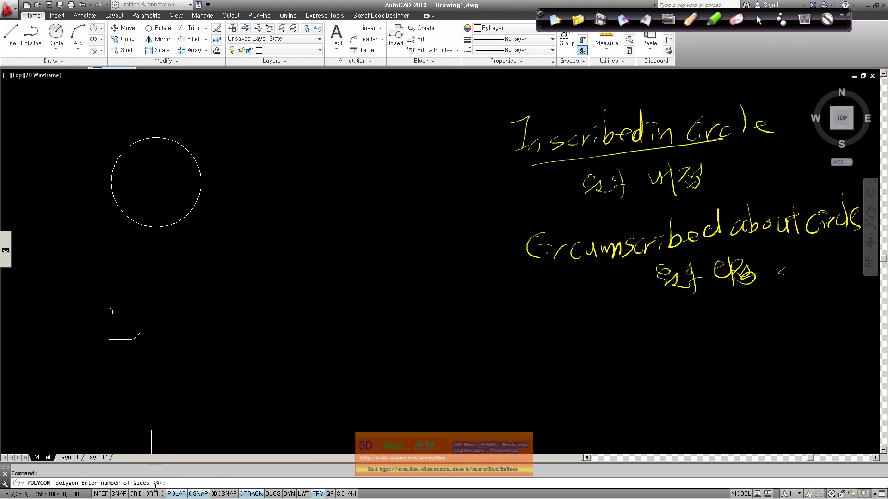
key(Return)
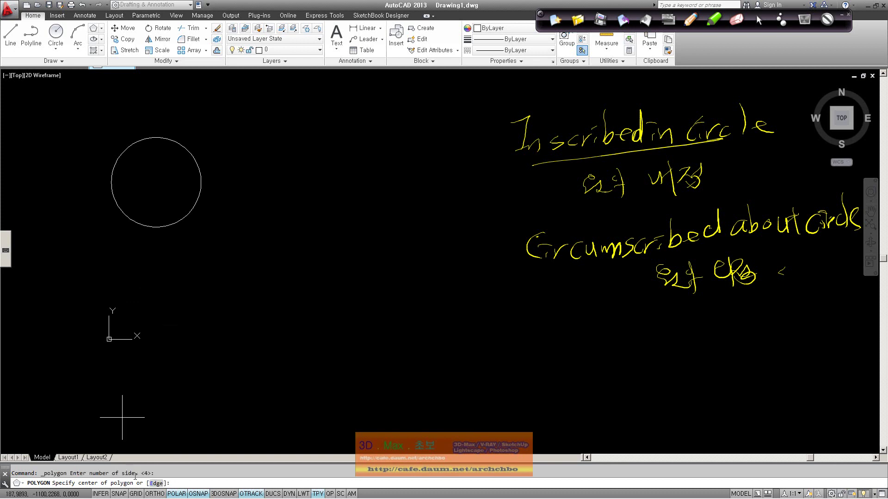
click(156, 181)
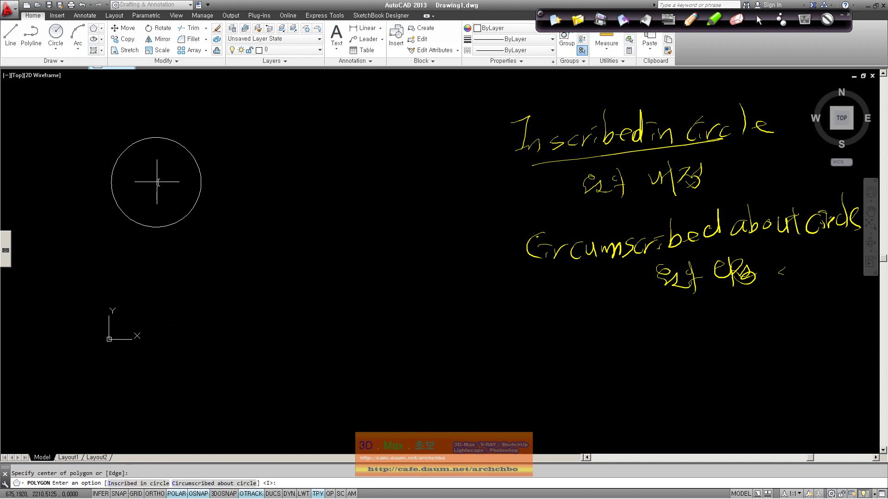
click(143, 484)
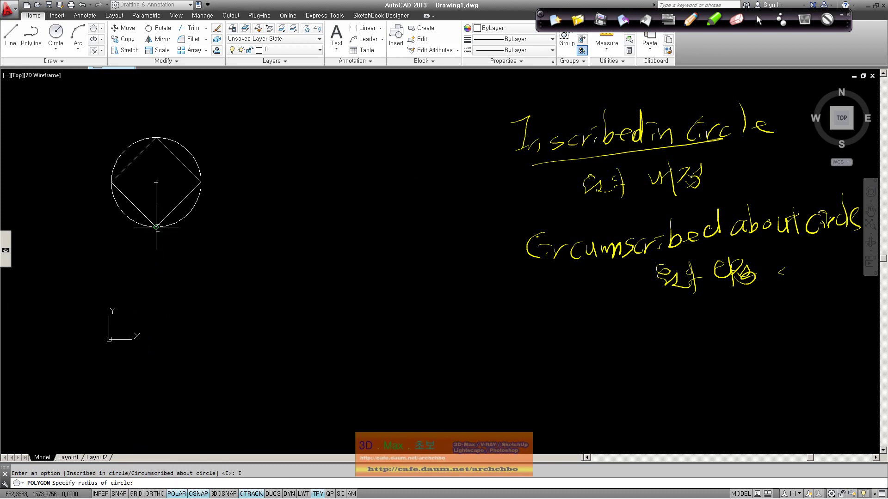
click(156, 227)
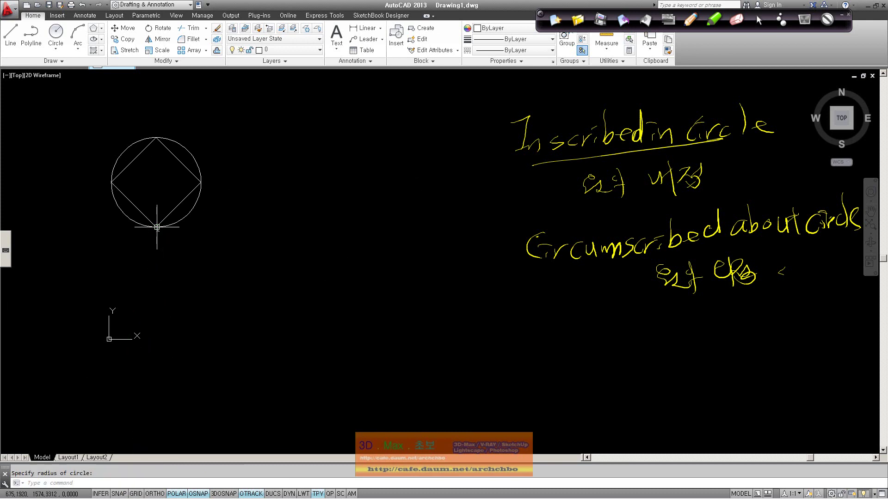
Step: Draw a four-sided polygon circumscribed about the same circle, using its center and lowest quadrant point
key(Return)
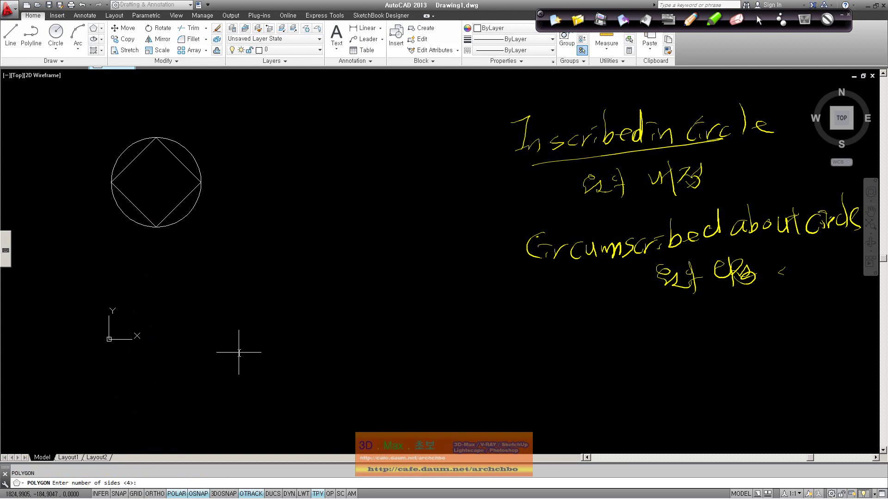
key(Return)
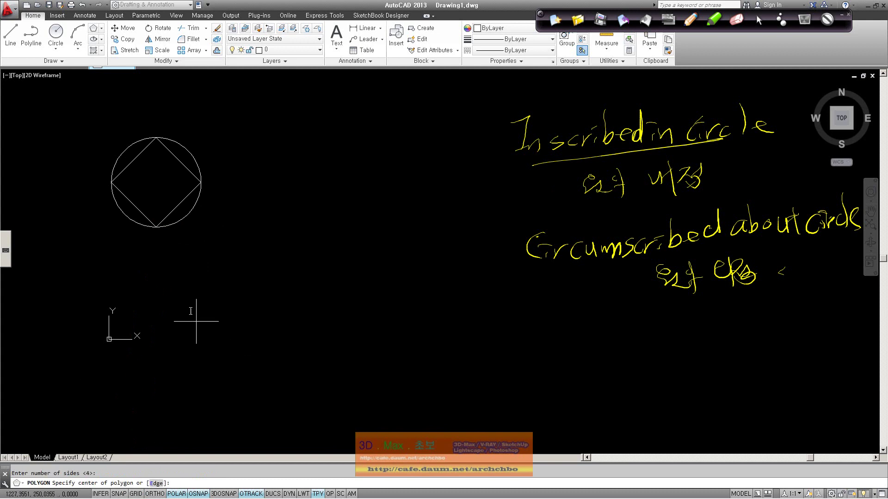
click(156, 183)
text(C)
key(Return)
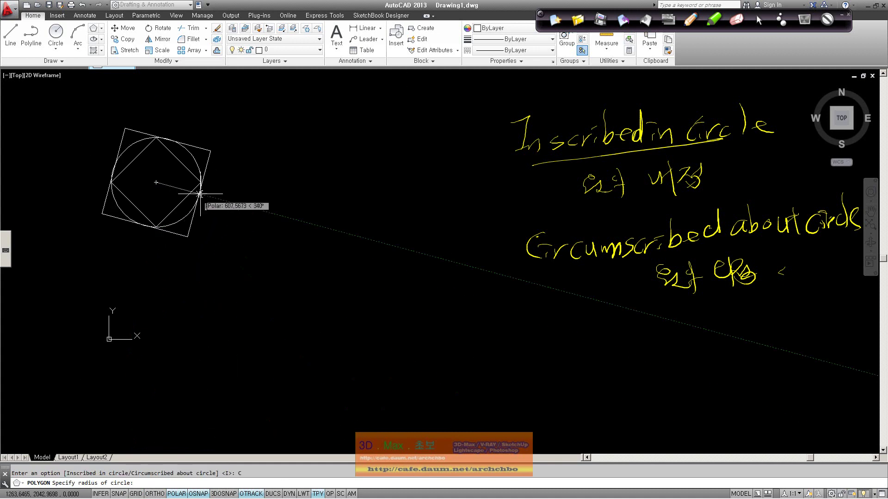
click(156, 227)
Step: Select the inscribed and circumscribed squares to highlight them against the circle, and clear the selection
click(184, 200)
key(ctrl+a)
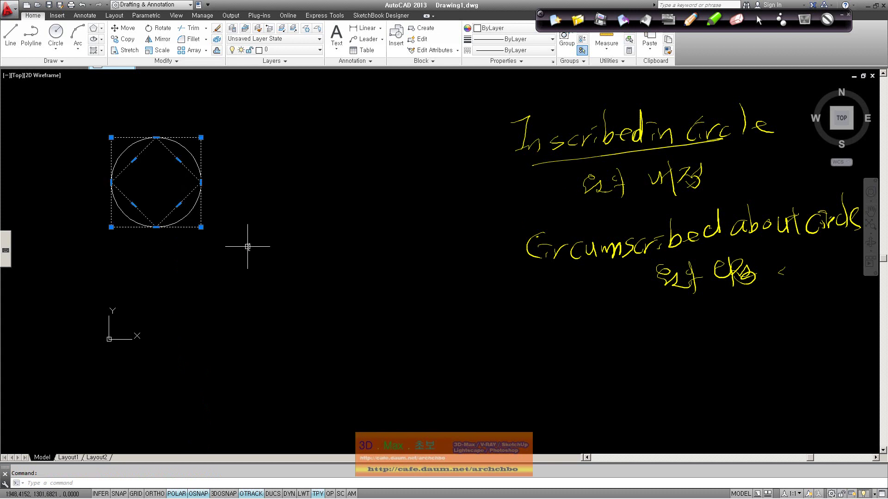
key(Escape)
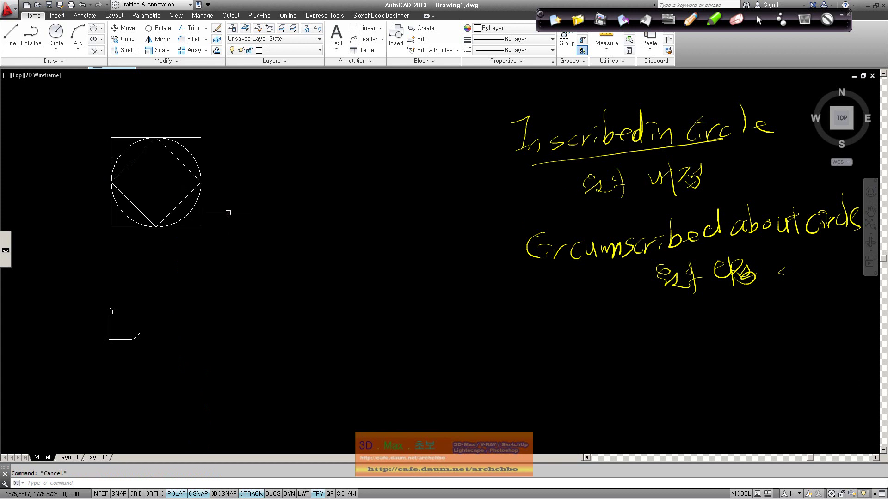
Step: Draw a five-sided polygon inscribed in the circle, centered on it and reaching its lowest quadrant point
click(94, 28)
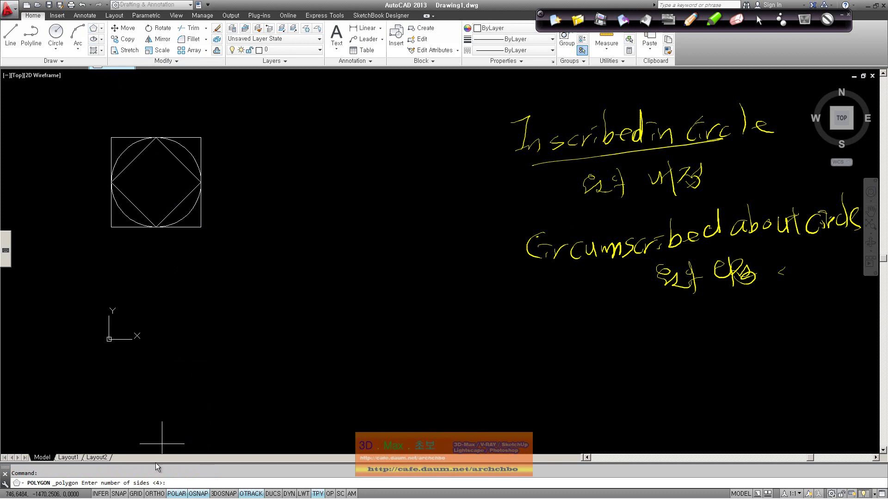
text(5)
key(Return)
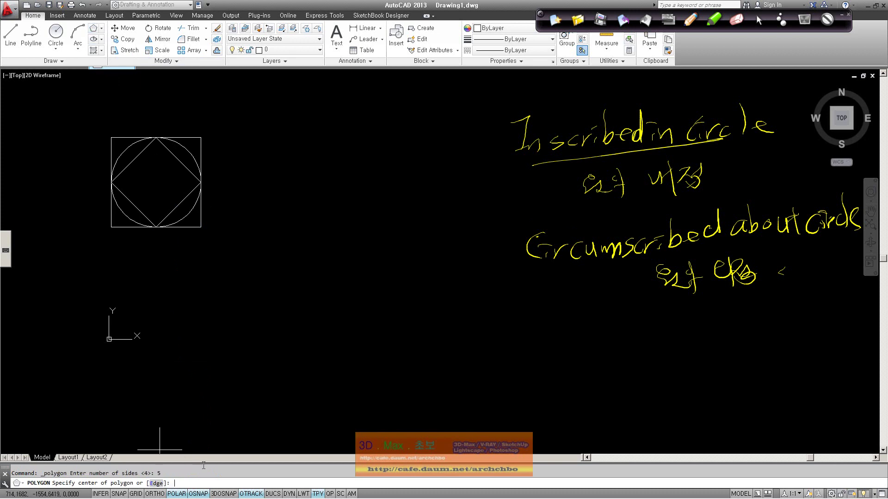
click(156, 184)
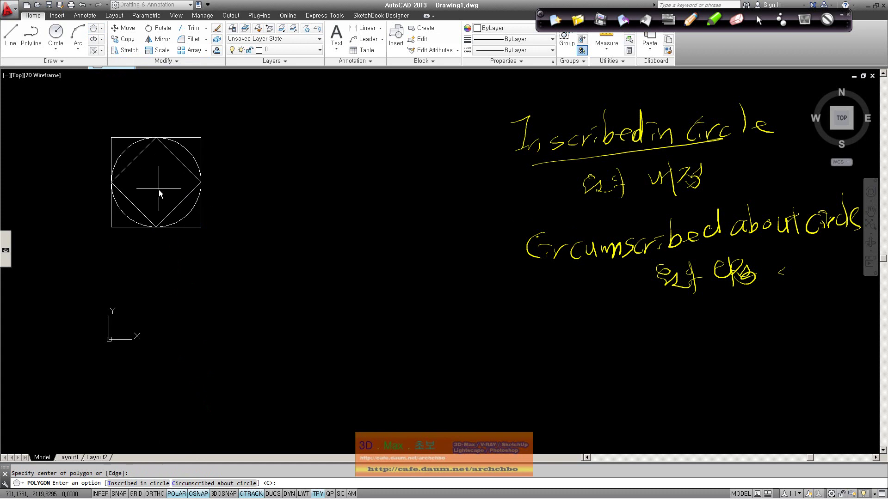
click(148, 484)
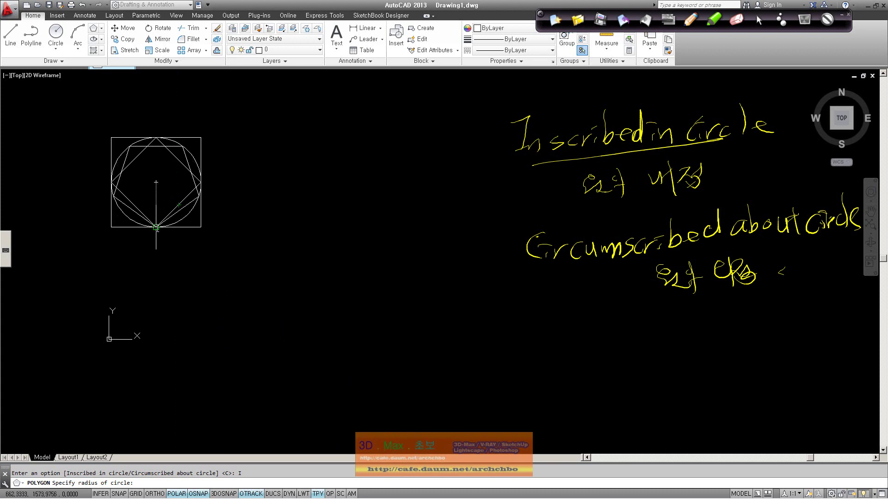
click(157, 228)
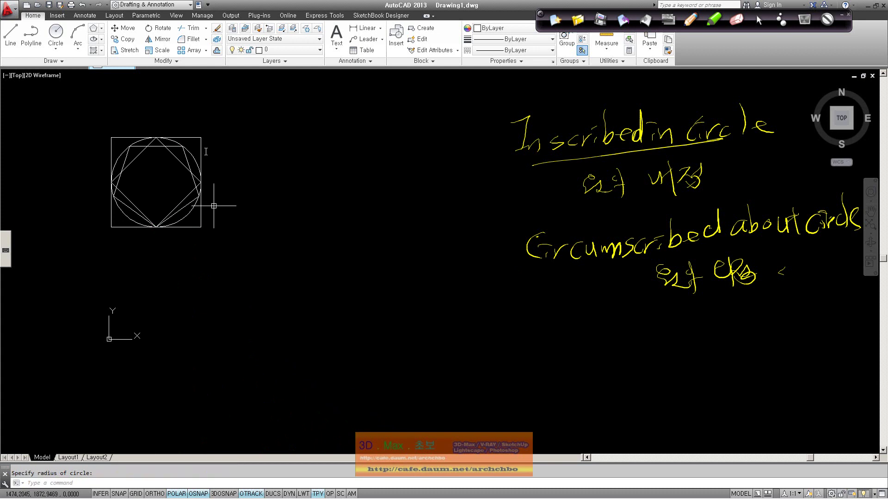
Step: Draw a five-sided polygon with the Edge option, running its edge from the circle's lowest quadrant point to a distant point in the empty area
click(94, 28)
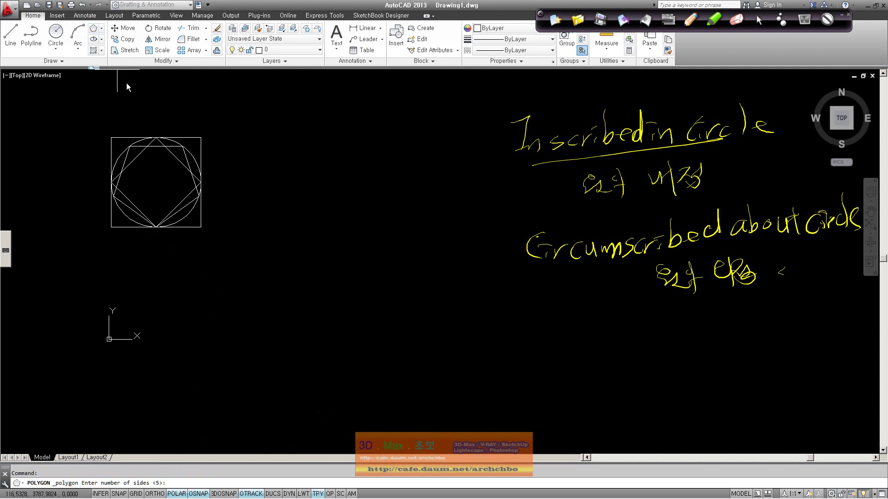
key(Return)
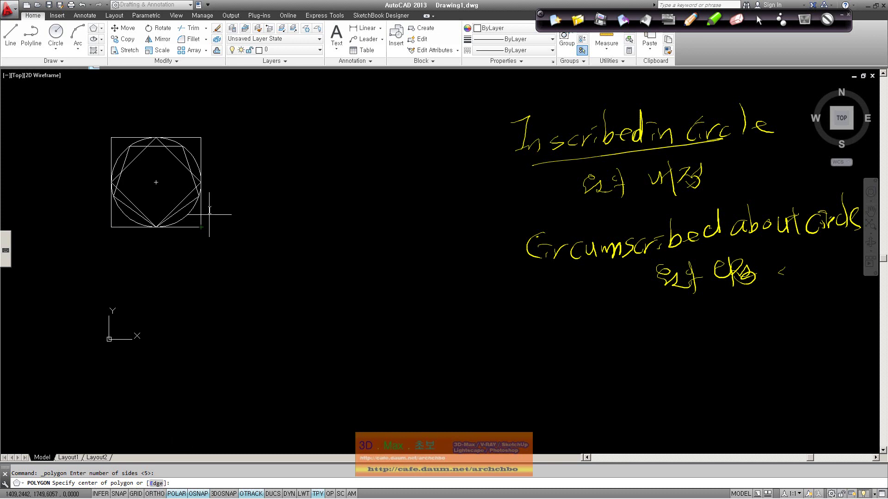
click(156, 484)
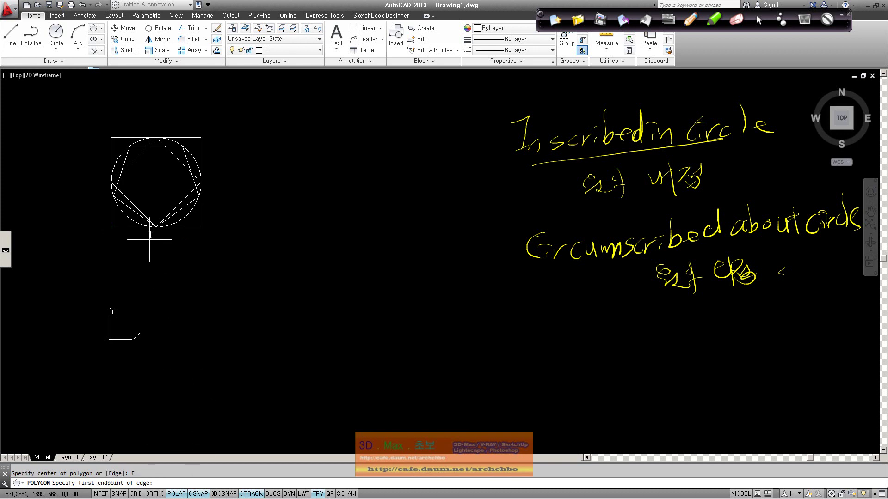
click(157, 227)
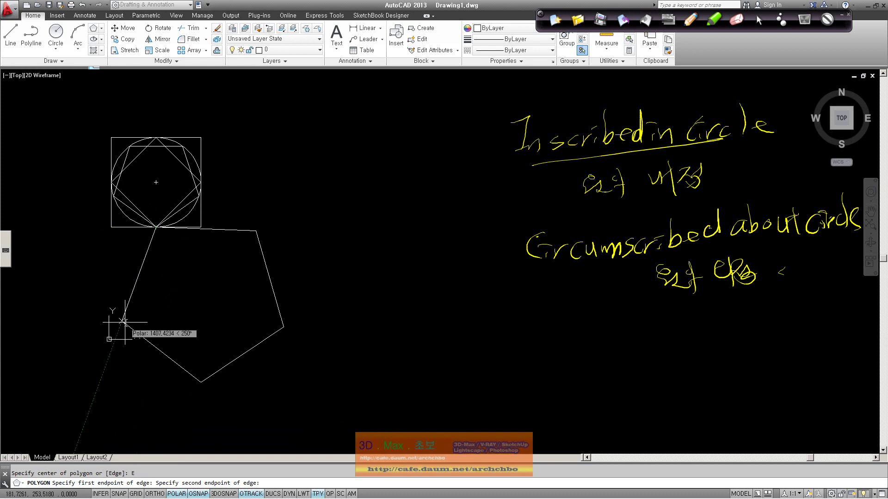
click(369, 340)
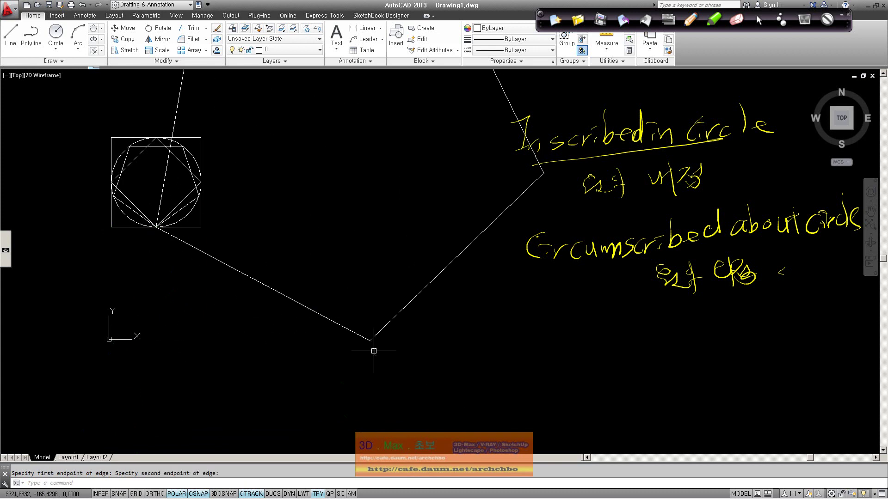
Step: Delete the large pentagon defined by its edge
middle_drag(369, 356, 340, 382)
click(359, 350)
key(Delete)
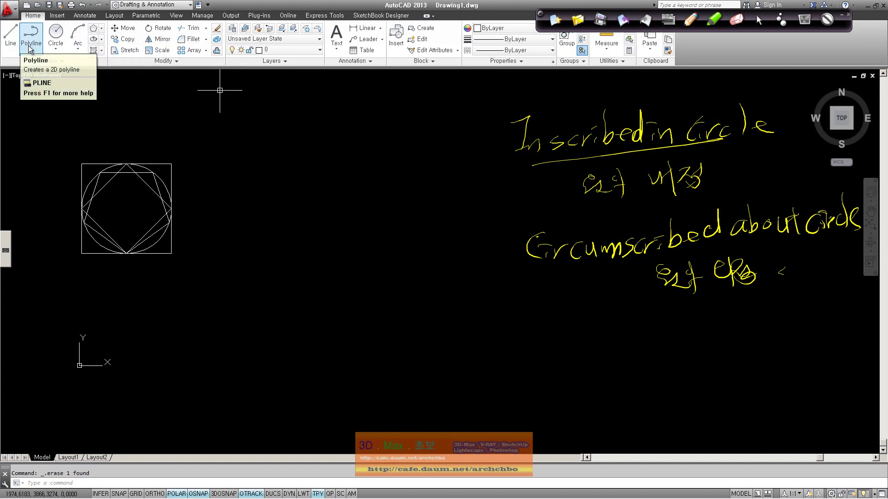
Step: Switch the shape tool to Rectangle and back to Polygon, starting the Polygon command
click(102, 29)
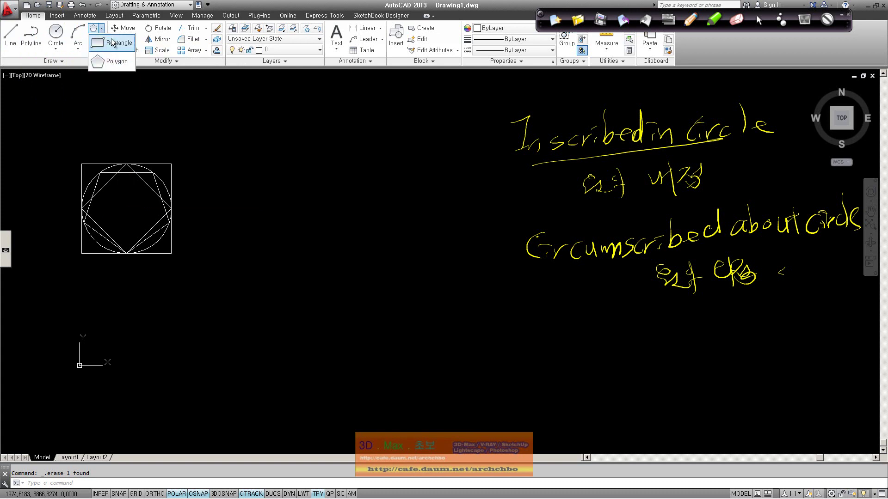
click(119, 42)
click(102, 29)
click(107, 62)
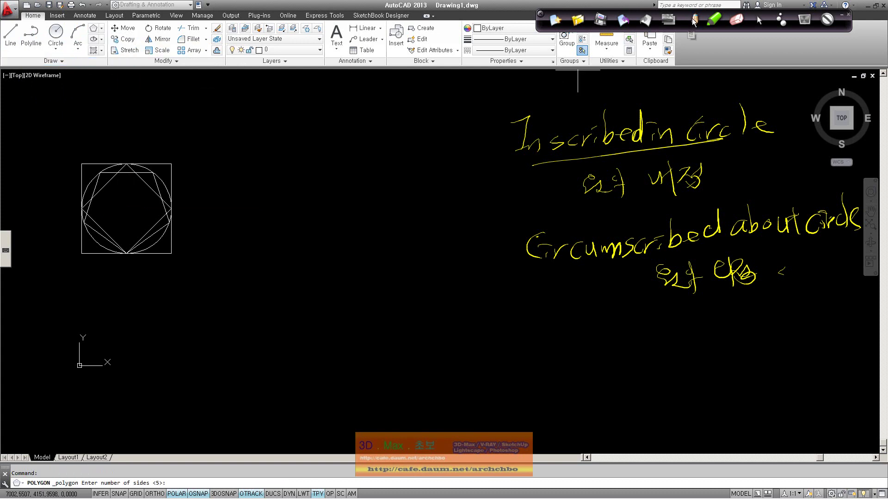
Step: Handwrite "Line : L" and "PolyLine : Pl" beside the circle, with arrows and Korean notes leading to "pedit" and an underlined "Explode"
mouse_move(270, 130)
mouse_down()
mouse_move(346, 109)
mouse_move(371, 119)
mouse_up()
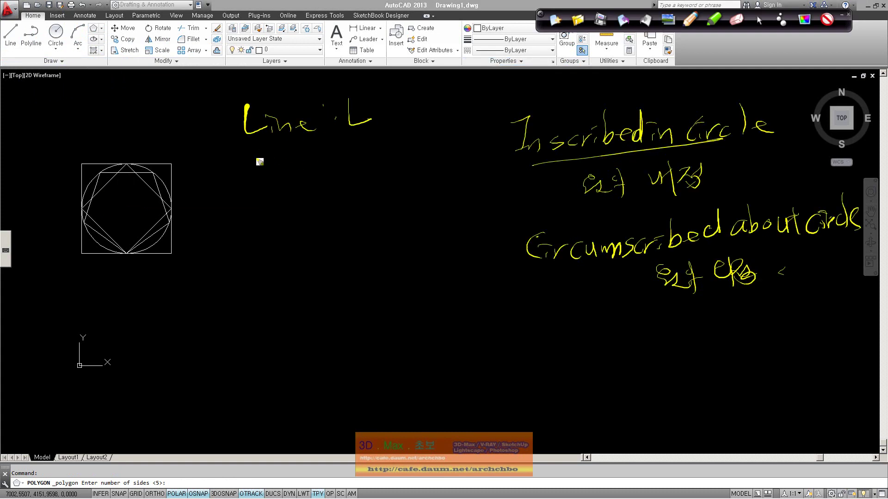
mouse_move(252, 159)
mouse_down()
mouse_move(313, 173)
mouse_move(361, 151)
mouse_move(401, 165)
mouse_move(404, 187)
mouse_move(372, 206)
mouse_move(398, 214)
mouse_move(422, 194)
mouse_move(469, 190)
mouse_move(484, 207)
mouse_up()
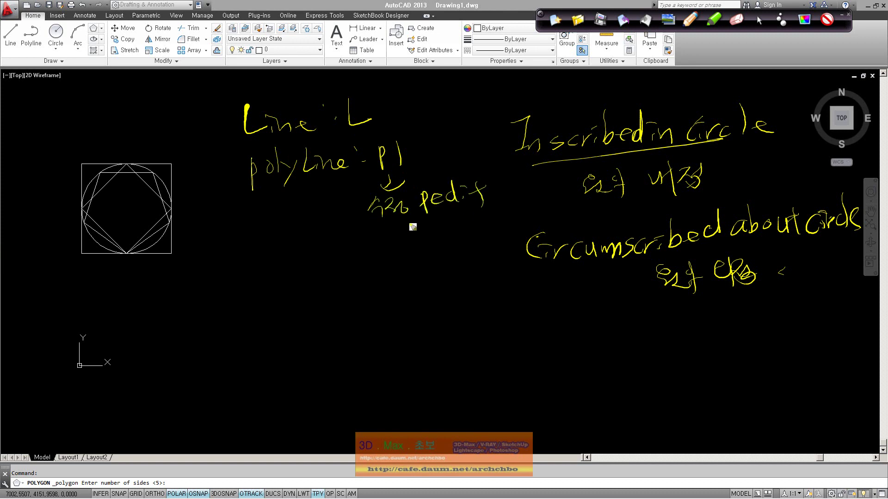
mouse_move(395, 230)
mouse_down()
mouse_move(397, 257)
mouse_move(404, 248)
mouse_move(540, 231)
mouse_up()
drag(558, 224, 567, 224)
drag(421, 265, 546, 236)
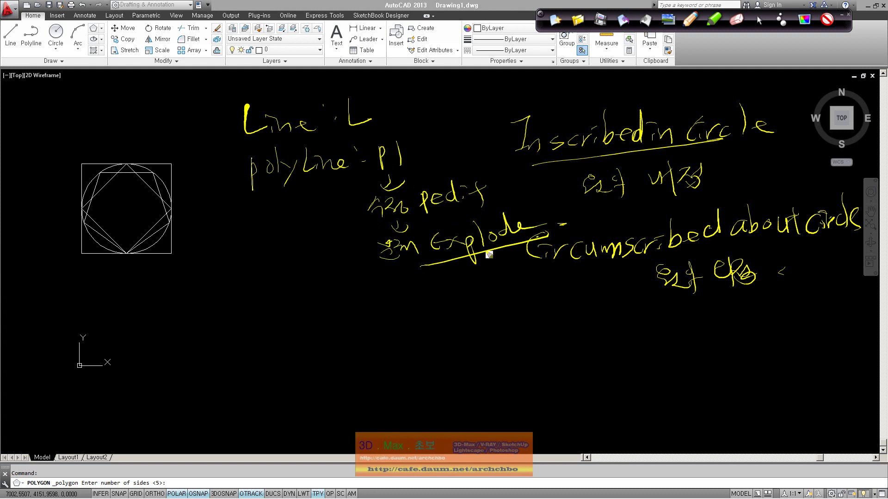
Step: Handwrite "Rectangle : Rec" and "polygon : pol" below the polyline notes, with an underline and Korean remarks beside them
mouse_move(278, 299)
mouse_down()
mouse_move(323, 304)
mouse_move(337, 317)
mouse_move(350, 304)
mouse_move(420, 289)
mouse_move(446, 298)
mouse_move(479, 291)
mouse_up()
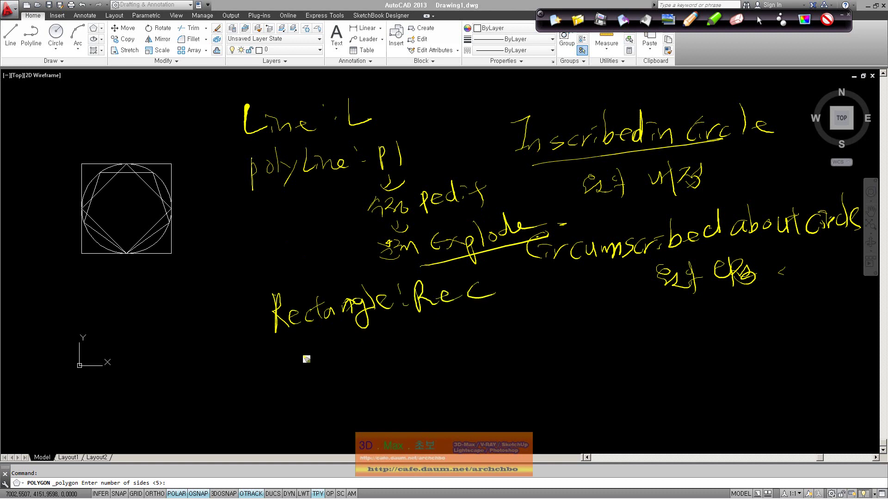
mouse_move(287, 368)
mouse_down()
mouse_move(368, 362)
mouse_move(384, 347)
mouse_move(413, 352)
mouse_move(437, 324)
mouse_move(461, 325)
mouse_up()
mouse_move(283, 419)
mouse_down()
mouse_move(518, 350)
mouse_move(560, 326)
mouse_move(574, 334)
mouse_move(595, 321)
mouse_move(614, 327)
mouse_move(676, 303)
mouse_move(725, 311)
mouse_move(722, 304)
mouse_move(763, 293)
mouse_move(770, 300)
mouse_move(762, 333)
mouse_move(788, 312)
mouse_move(738, 347)
mouse_move(753, 340)
mouse_move(762, 357)
mouse_move(786, 337)
mouse_move(802, 345)
mouse_up()
Step: Sketch a freehand rectangle with a short leader line, and an arrow pointing to it from the polygon note
mouse_move(570, 377)
mouse_down()
mouse_move(628, 361)
mouse_move(569, 419)
mouse_move(645, 406)
mouse_up()
mouse_move(628, 360)
mouse_down()
mouse_move(654, 403)
mouse_move(682, 364)
mouse_up()
mouse_move(374, 379)
mouse_down()
mouse_move(521, 388)
mouse_move(527, 398)
mouse_up()
drag(550, 384, 553, 418)
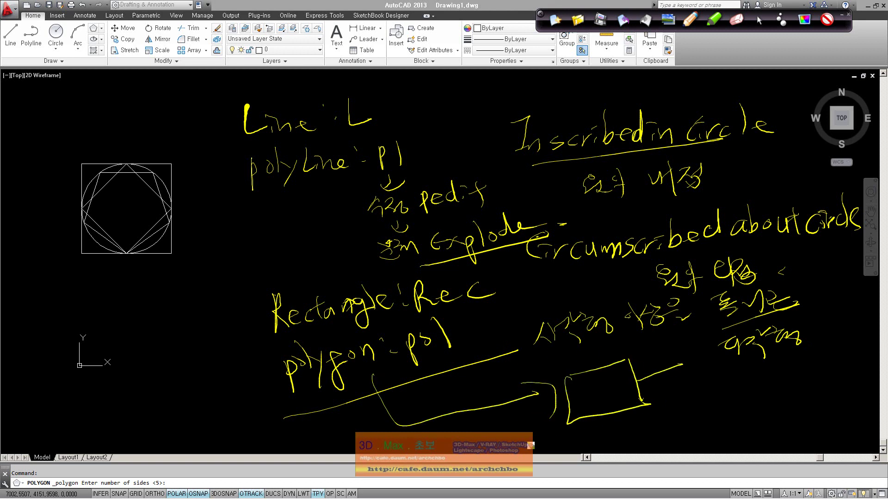
Step: Sketch a freehand pentagon and a freehand hexagon in the empty area below the circle
mouse_move(189, 316)
mouse_down()
mouse_move(171, 361)
mouse_move(204, 384)
mouse_move(250, 352)
mouse_move(237, 375)
mouse_move(247, 369)
mouse_up()
mouse_move(114, 393)
mouse_down()
mouse_move(160, 375)
mouse_move(107, 424)
mouse_up()
drag(163, 385, 197, 396)
drag(116, 427, 157, 442)
drag(190, 409, 175, 431)
drag(155, 442, 189, 433)
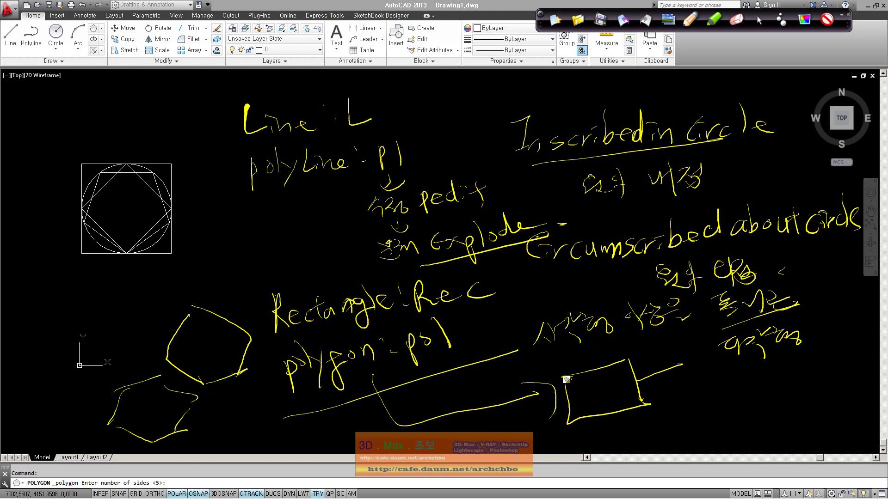
Step: Add a diagonal to the freehand rectangle and sketch a triangle with an inner dividing line beside the circle
drag(568, 379, 648, 405)
mouse_move(241, 211)
mouse_down()
mouse_move(252, 251)
mouse_move(217, 263)
mouse_up()
mouse_move(241, 212)
mouse_down()
mouse_move(216, 263)
mouse_move(302, 241)
mouse_up()
drag(240, 212, 307, 239)
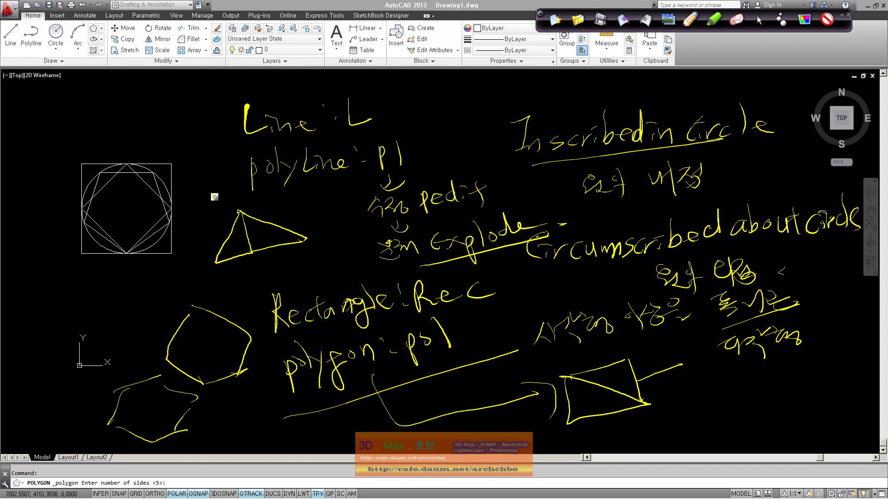
Step: Sketch a hatched square with a diagonal above the circle, annotate it with handwritten labels and an arrow, and underline the polygon note
mouse_move(141, 110)
mouse_down()
mouse_move(191, 100)
mouse_move(196, 138)
mouse_move(135, 154)
mouse_up()
drag(138, 112, 152, 152)
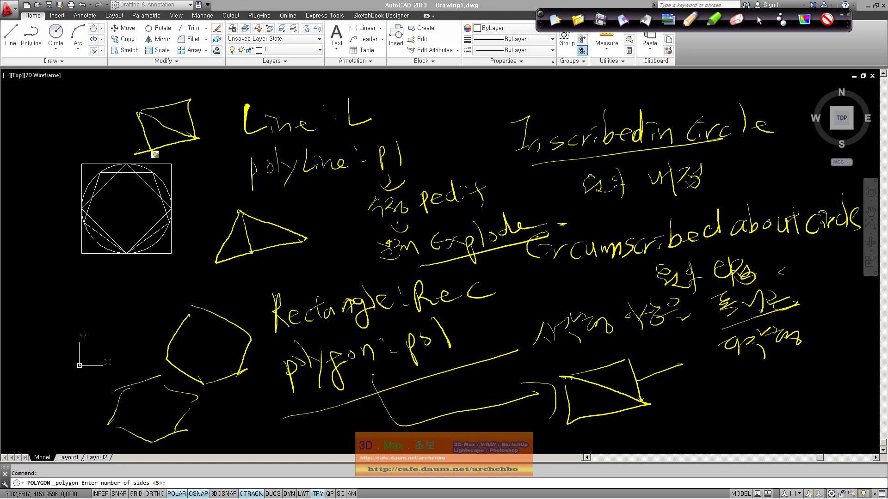
mouse_move(155, 109)
mouse_down()
mouse_move(188, 116)
mouse_move(186, 126)
mouse_move(157, 121)
mouse_move(184, 160)
mouse_move(208, 156)
mouse_up()
drag(216, 139, 212, 158)
mouse_move(178, 121)
mouse_down()
mouse_move(213, 97)
mouse_move(211, 113)
mouse_up()
mouse_move(218, 106)
mouse_down()
mouse_move(229, 100)
mouse_move(239, 113)
mouse_move(266, 87)
mouse_move(268, 113)
mouse_up()
mouse_move(229, 158)
mouse_down()
mouse_move(164, 172)
mouse_move(237, 185)
mouse_up()
mouse_move(191, 156)
mouse_down()
mouse_move(180, 171)
mouse_move(231, 157)
mouse_up()
drag(330, 396, 513, 343)
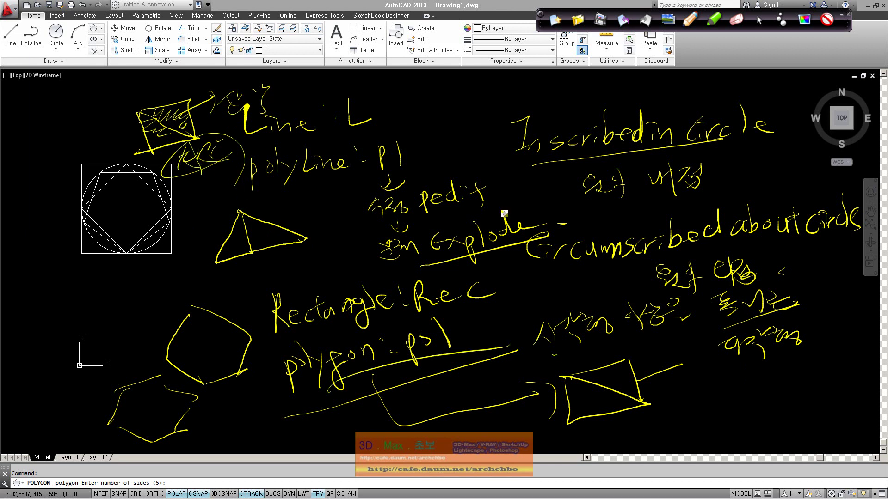
Step: Clear all handwritten annotations and return to the normal pointer
click(554, 20)
click(759, 20)
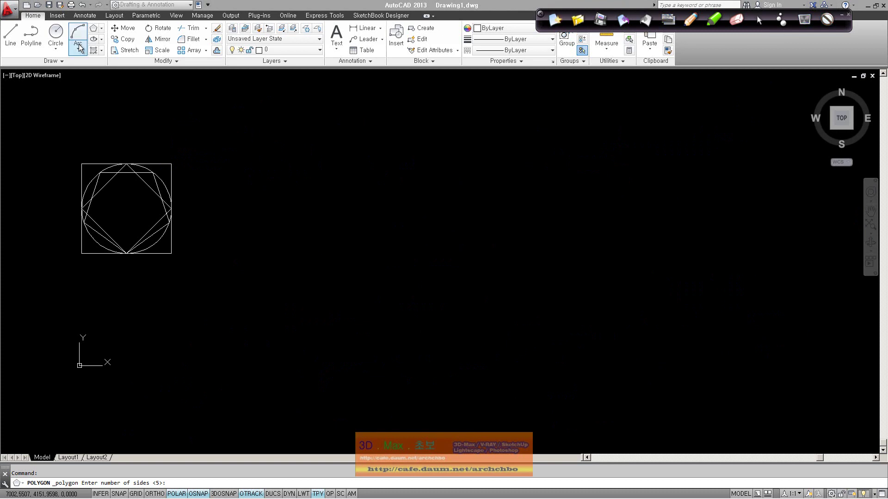